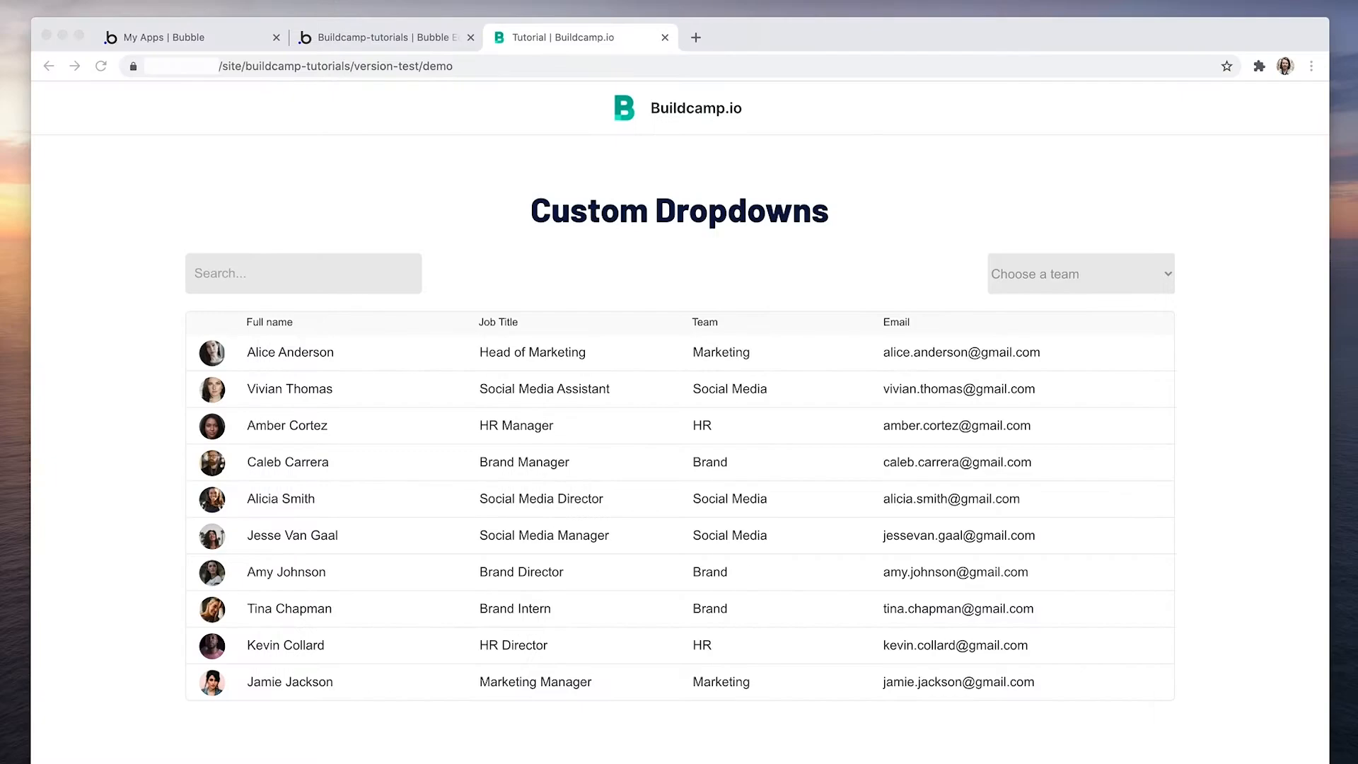
# Step: Try the search field and the built-in team dropdown on the demo page
pyautogui.click(365, 277)
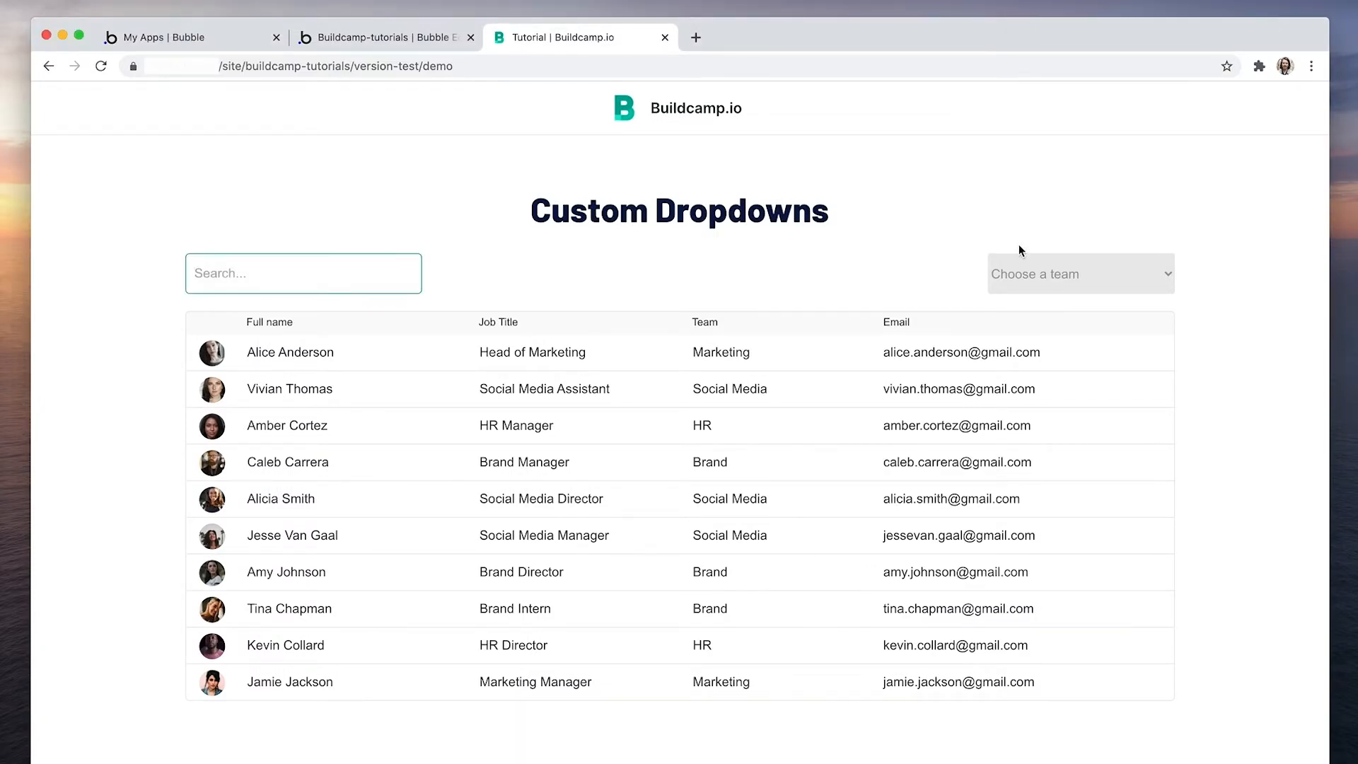
pyautogui.click(1033, 276)
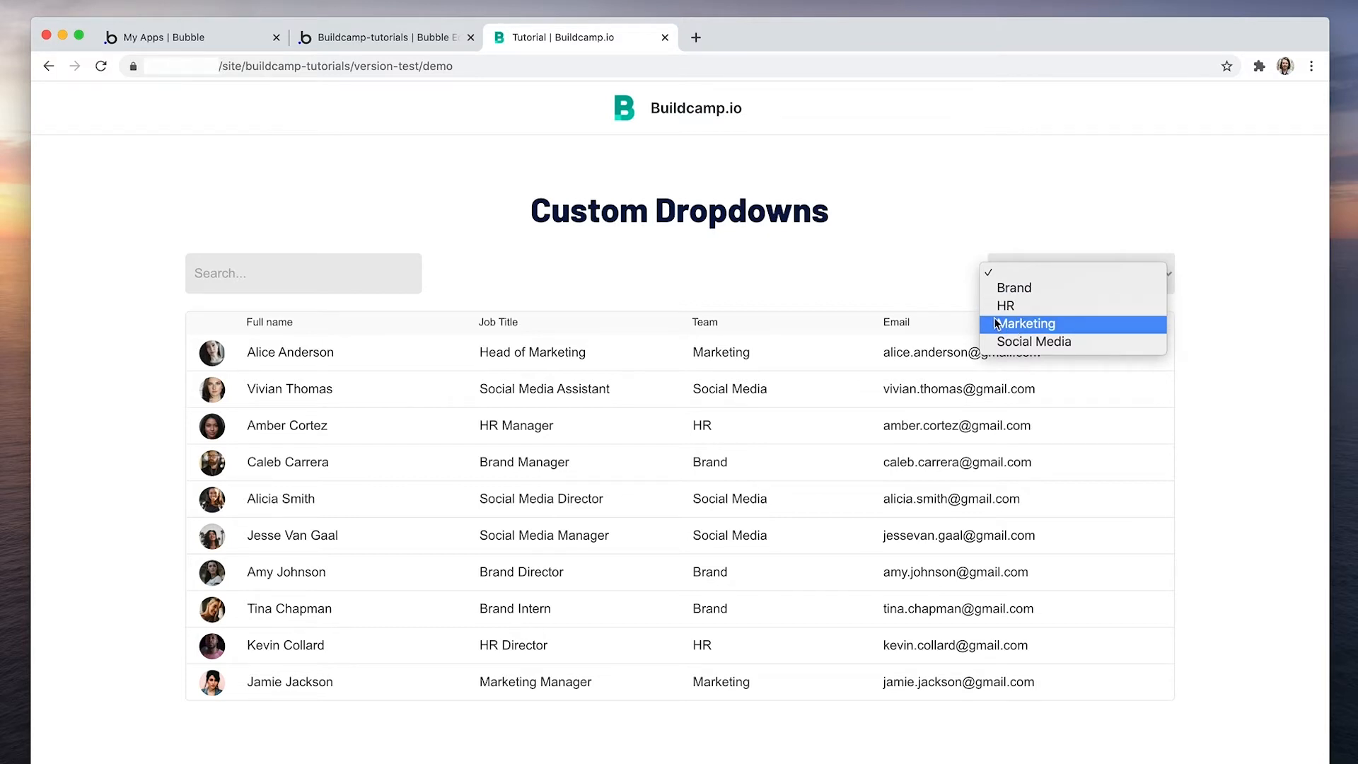
pyautogui.click(935, 291)
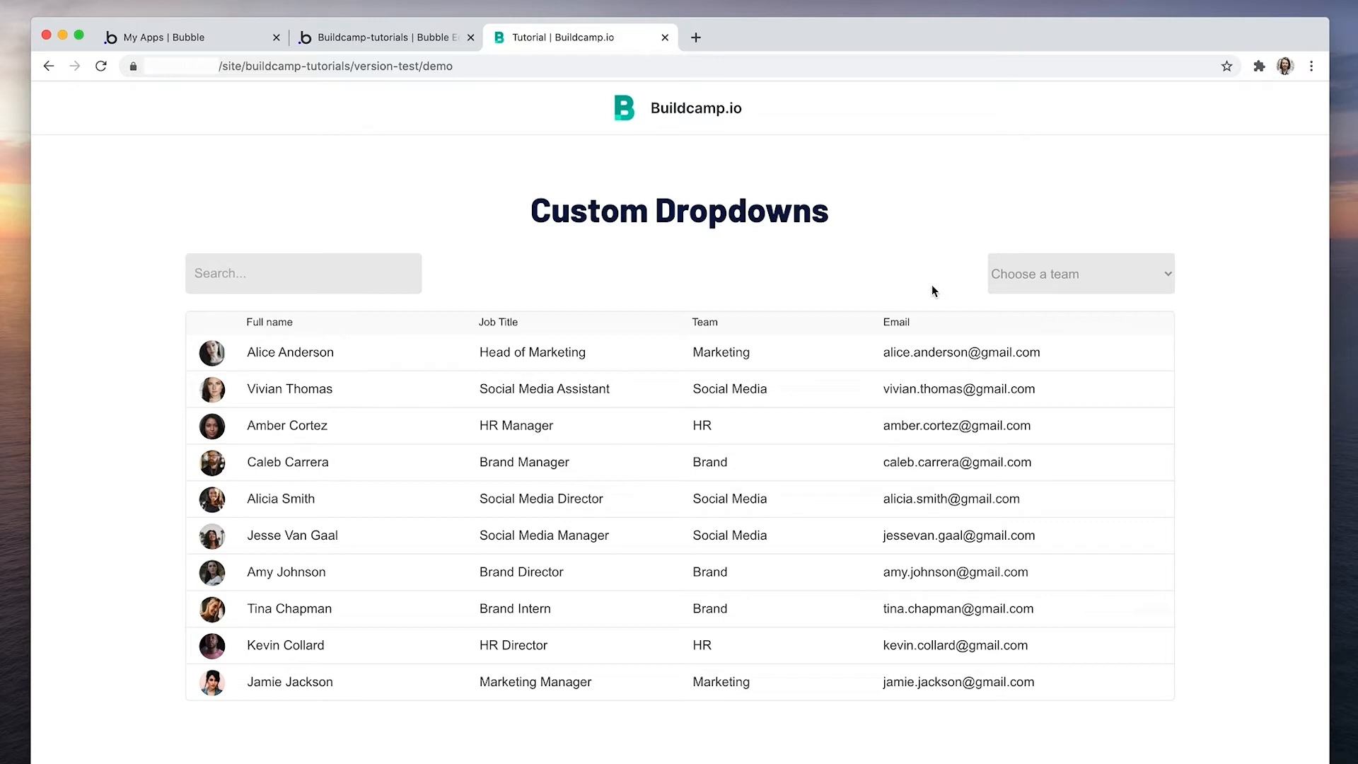
# Step: Delete the existing 'Choose a team' dropdown from the page in the editor
pyautogui.click(419, 38)
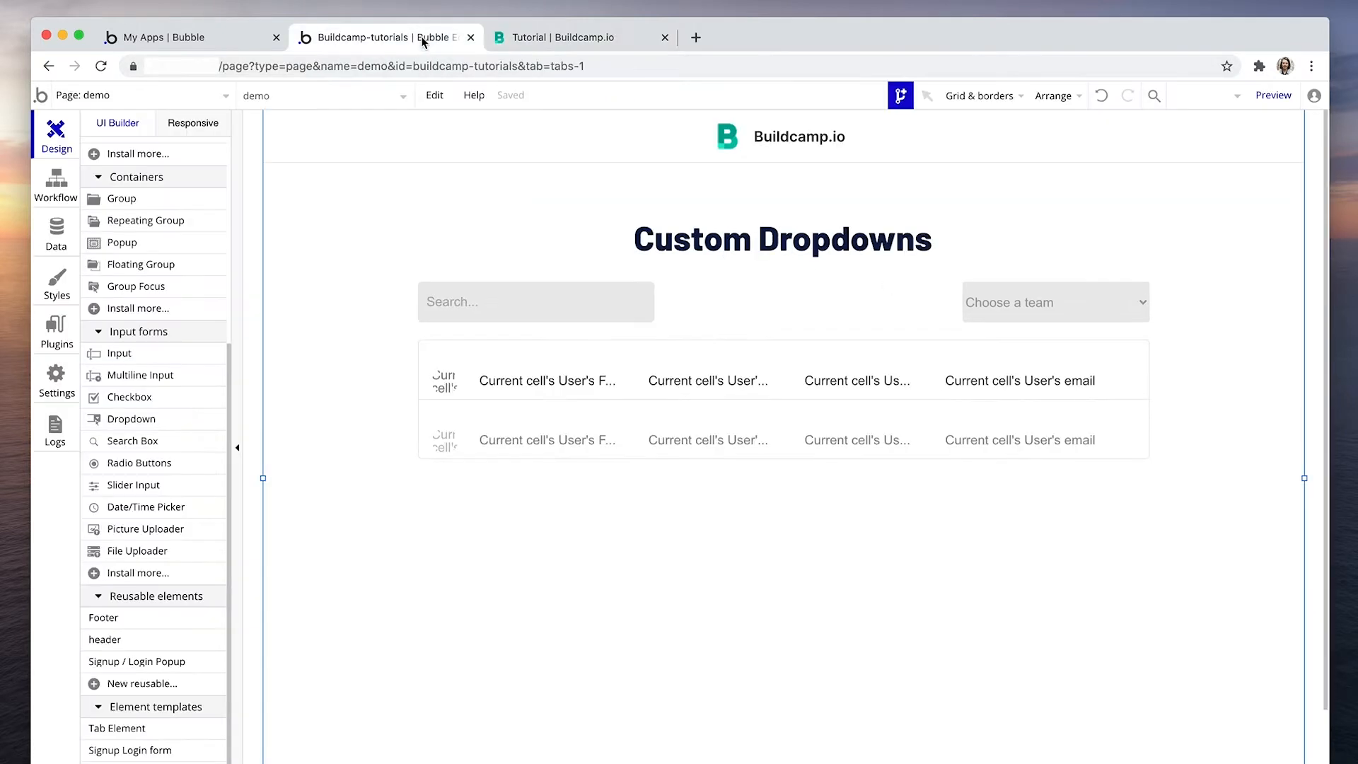
pyautogui.click(1100, 309)
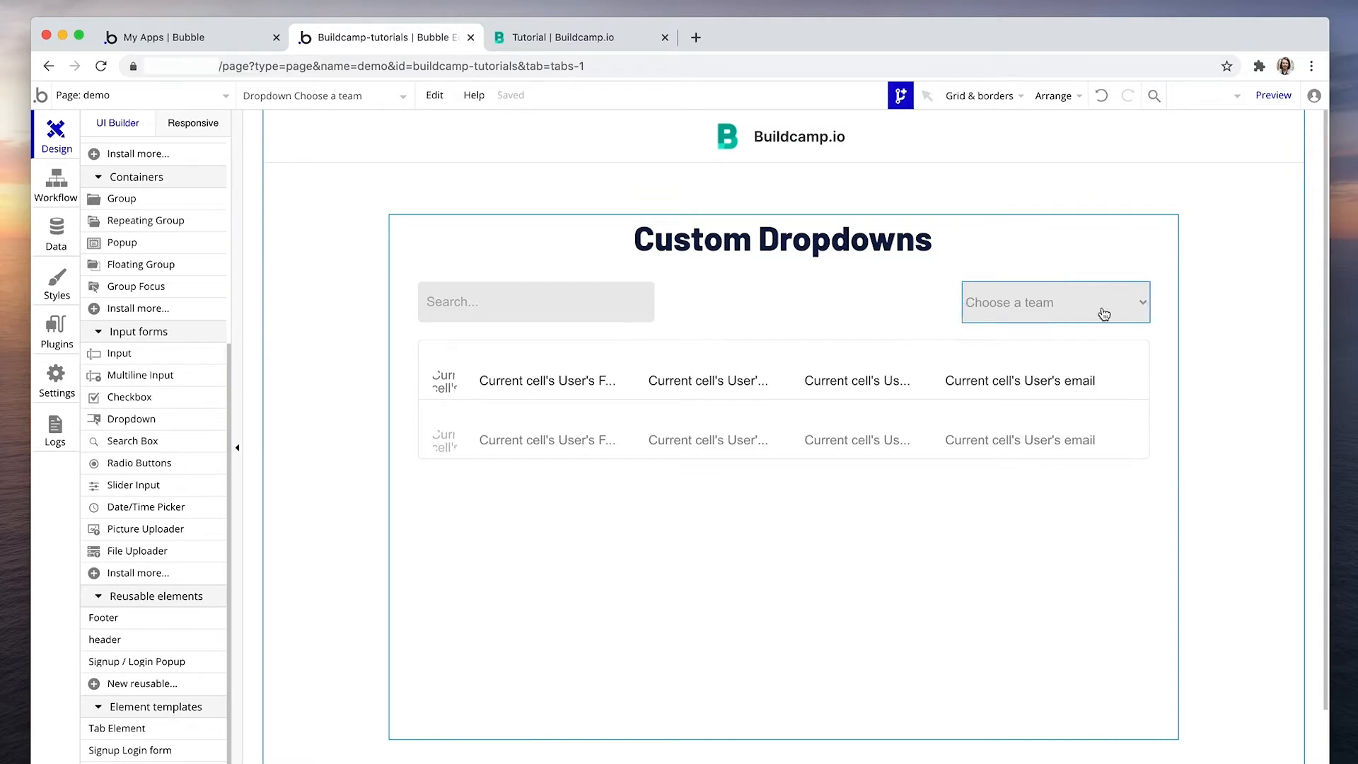
pyautogui.press('Delete')
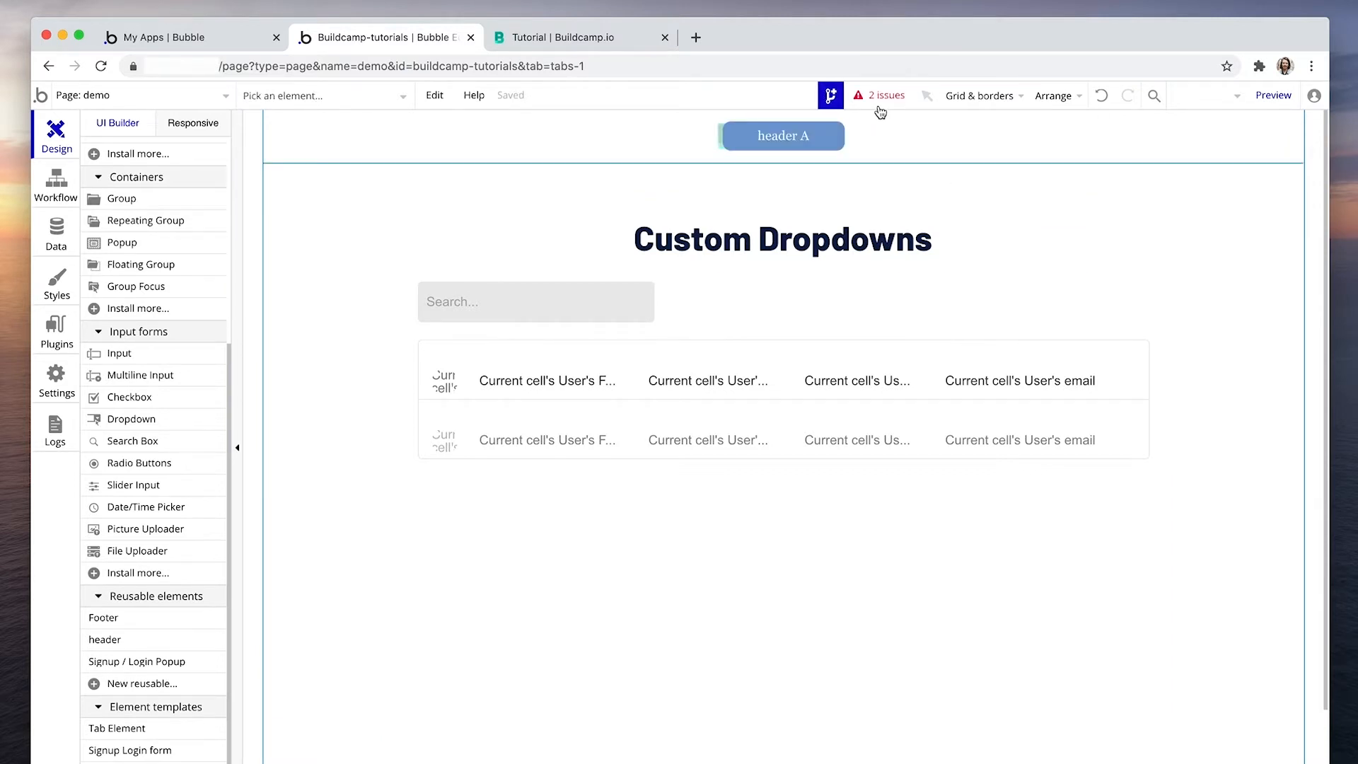
# Step: Resolve the broken user search by removing its Team constraint
pyautogui.click(878, 96)
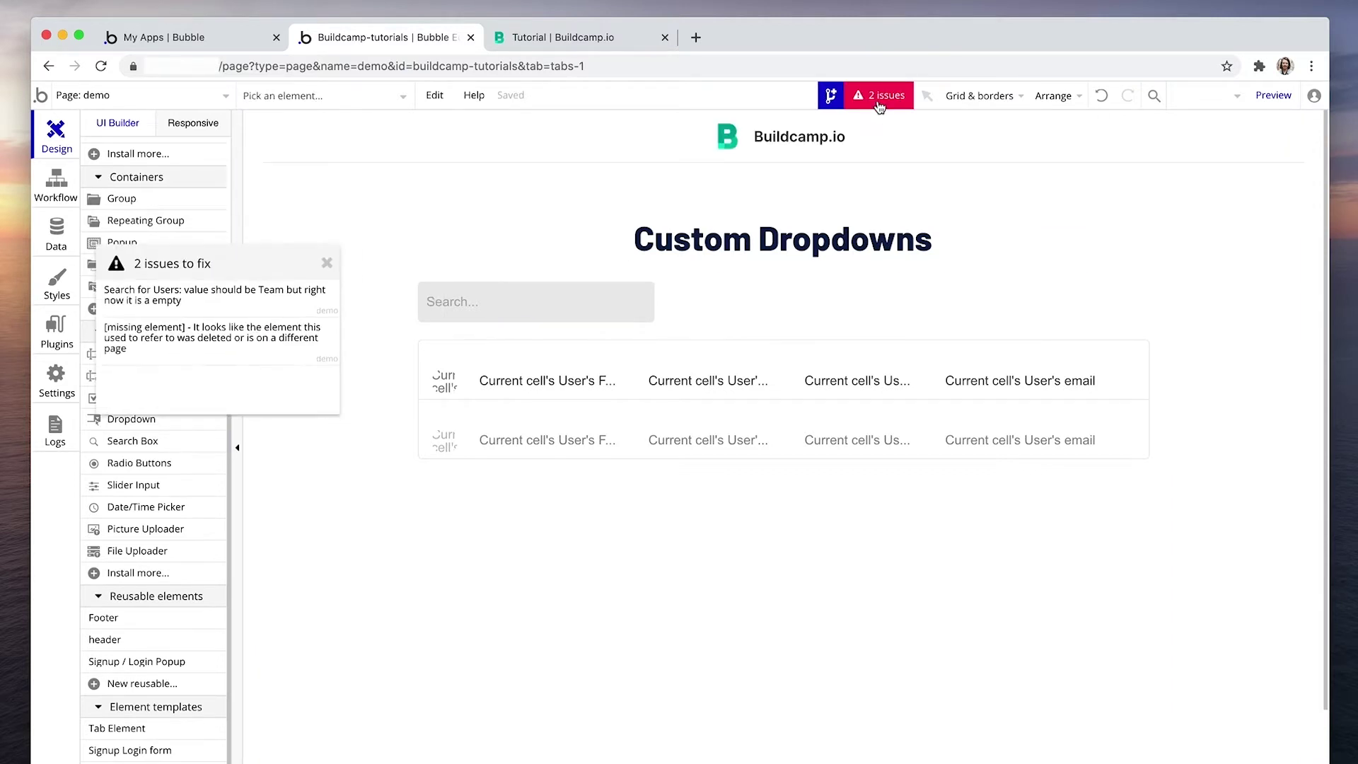
pyautogui.click(233, 295)
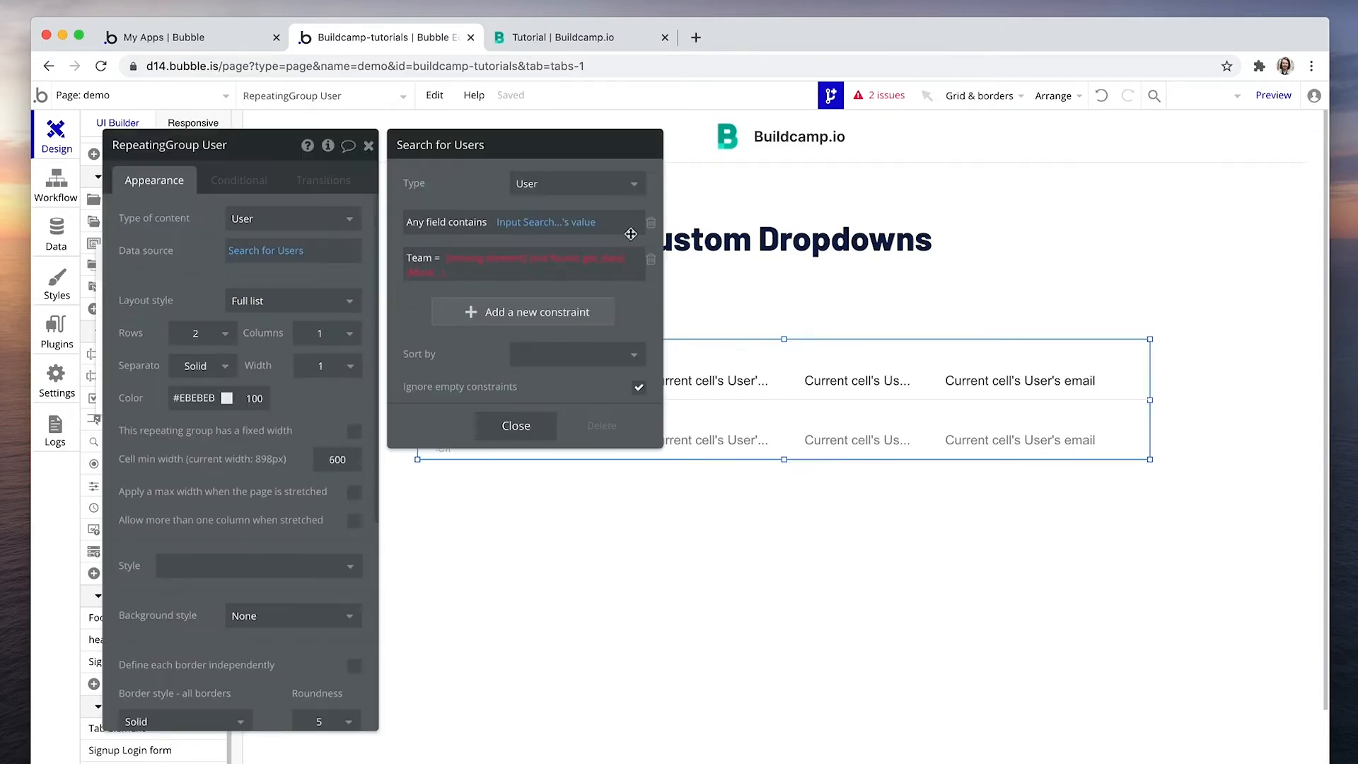
pyautogui.click(652, 265)
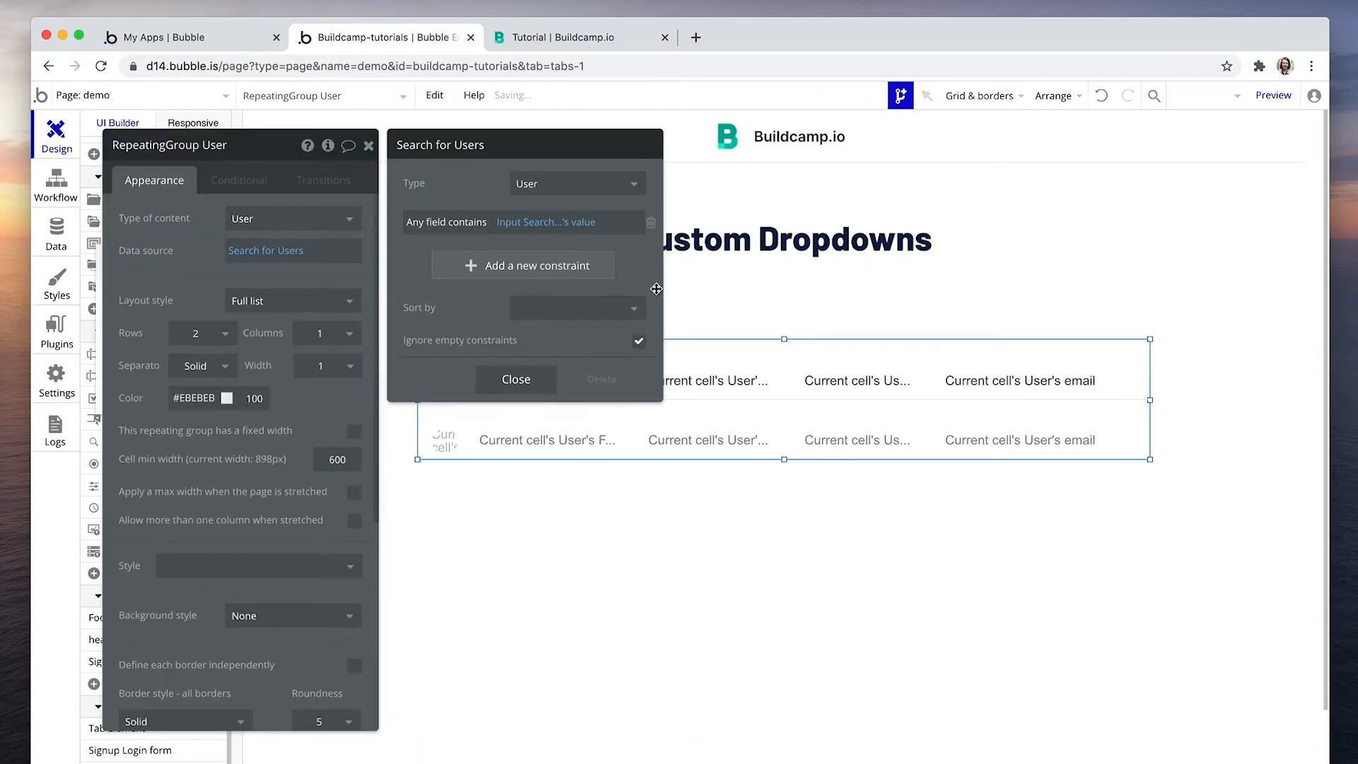
pyautogui.click(515, 379)
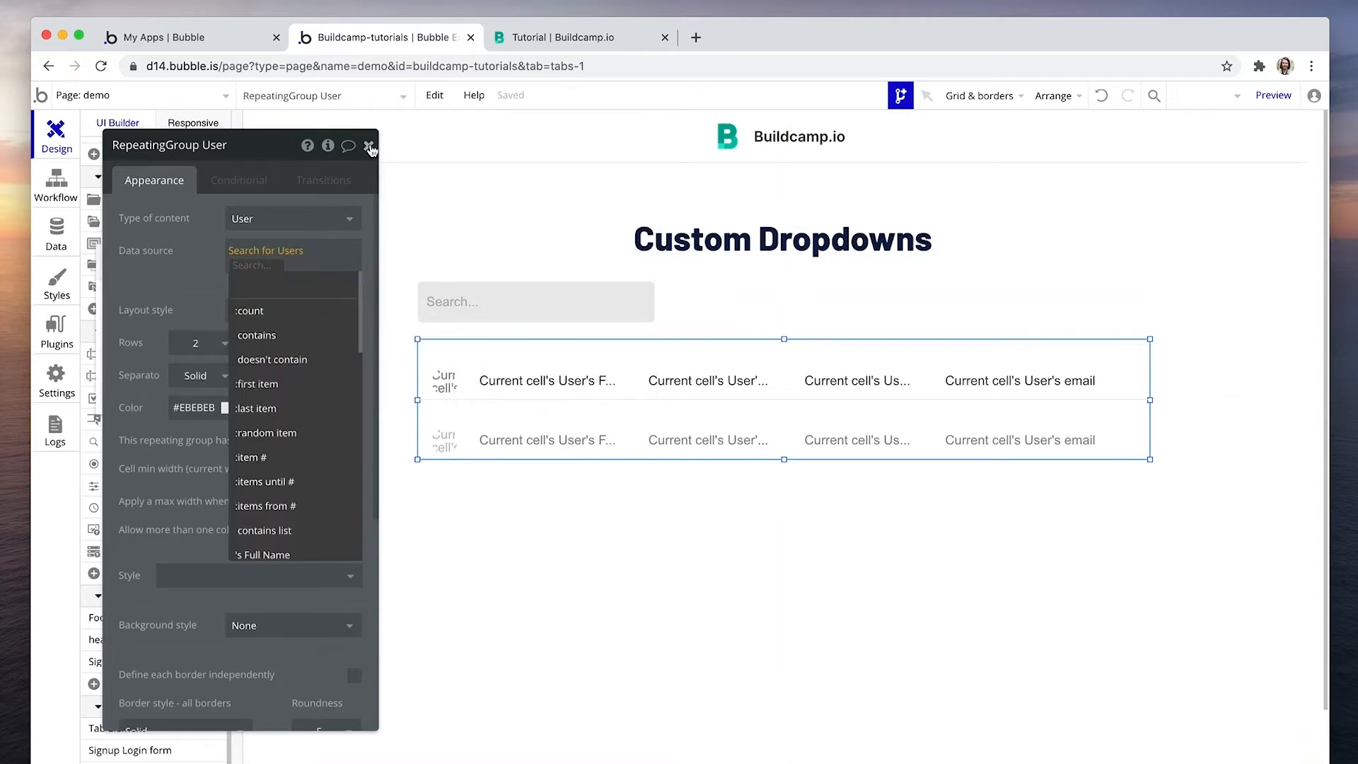
pyautogui.click(369, 145)
# Step: Draw a new group where the dropdown was and name it Group Dropdown
pyautogui.click(328, 260)
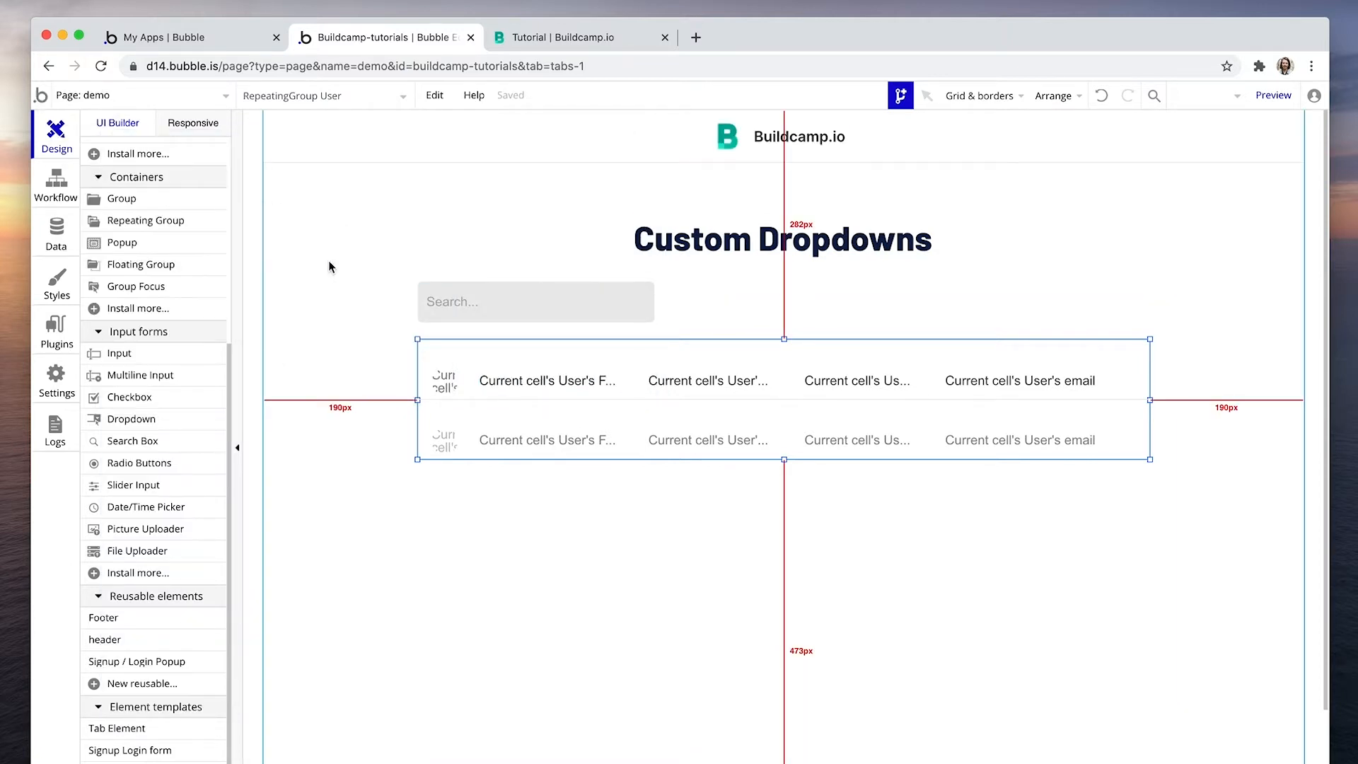
pyautogui.click(123, 198)
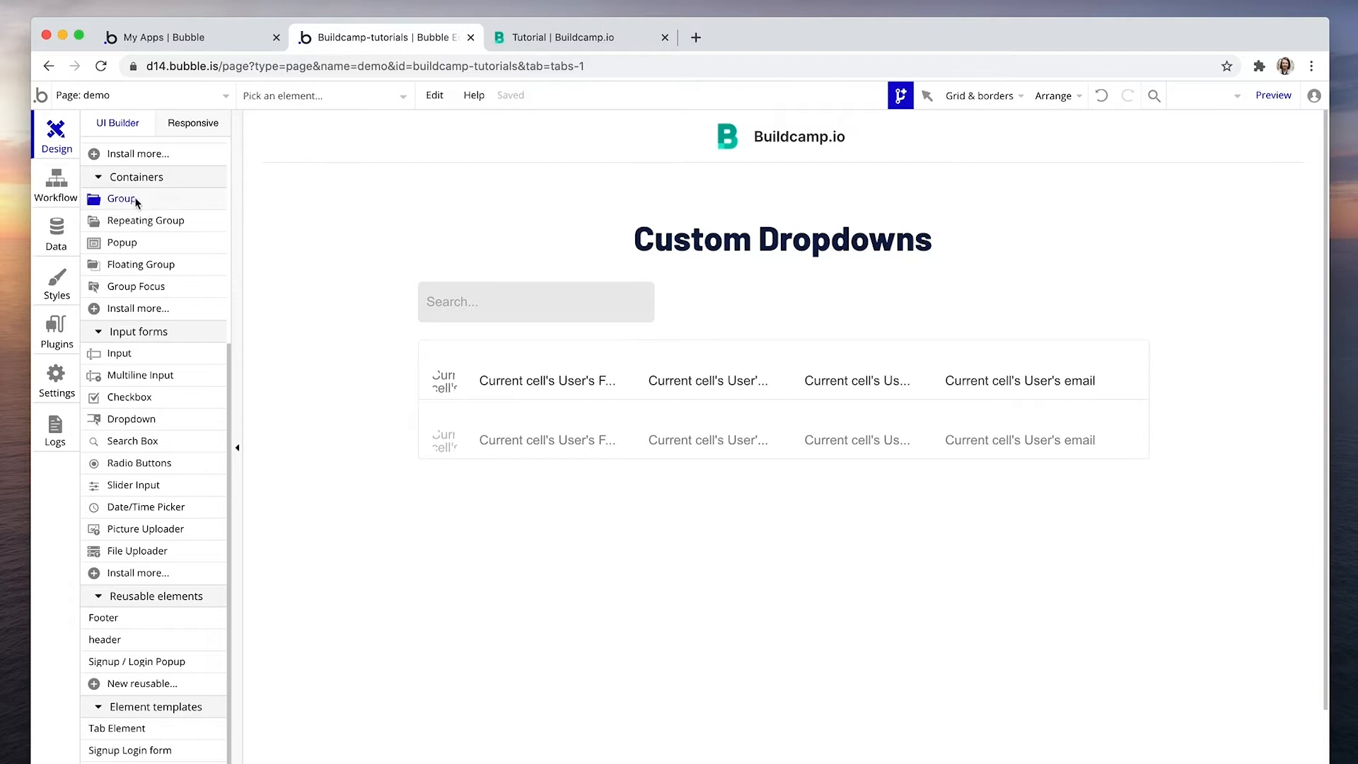
pyautogui.moveTo(948, 278)
pyautogui.mouseDown()
pyautogui.moveTo(1089, 326)
pyautogui.moveTo(1132, 306)
pyautogui.moveTo(1079, 328)
pyautogui.moveTo(981, 304)
pyautogui.mouseUp()
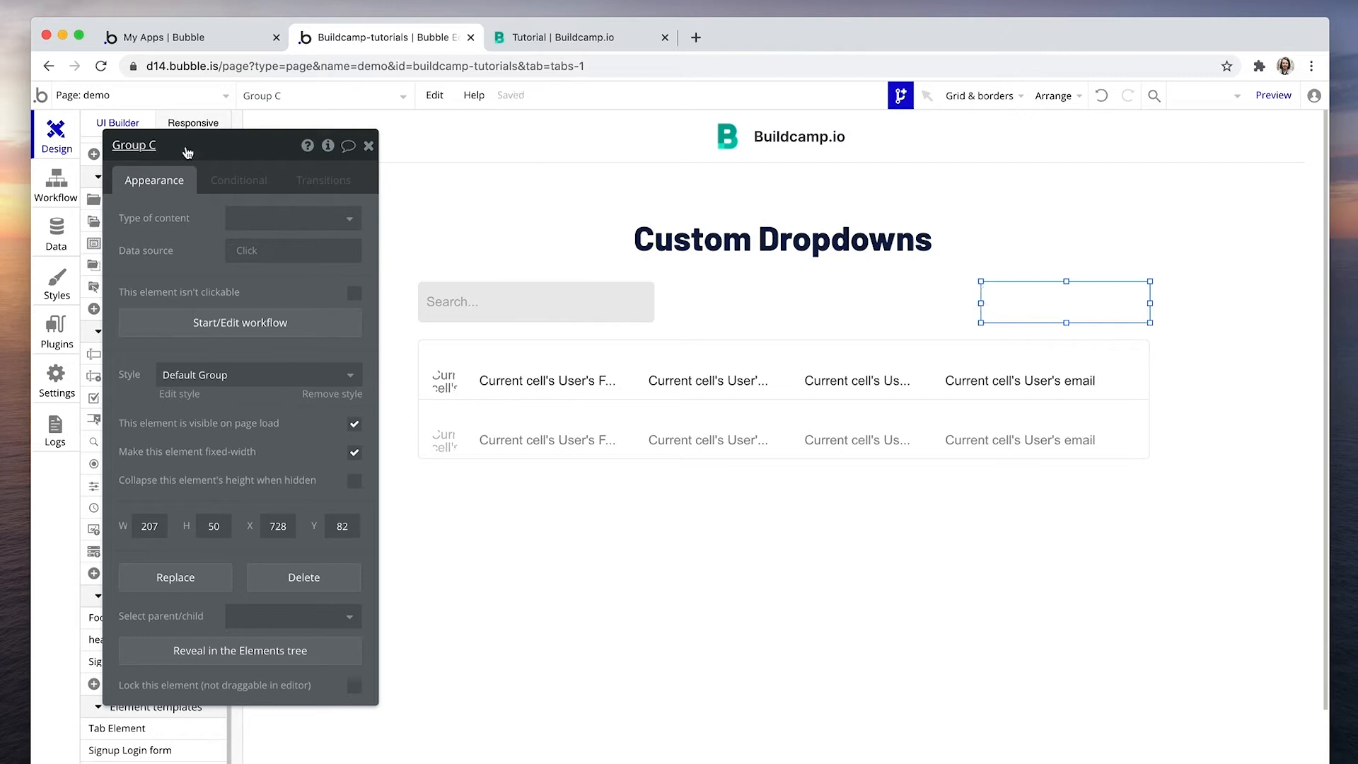
pyautogui.click(185, 148)
pyautogui.write('ropdown')
pyautogui.click(243, 259)
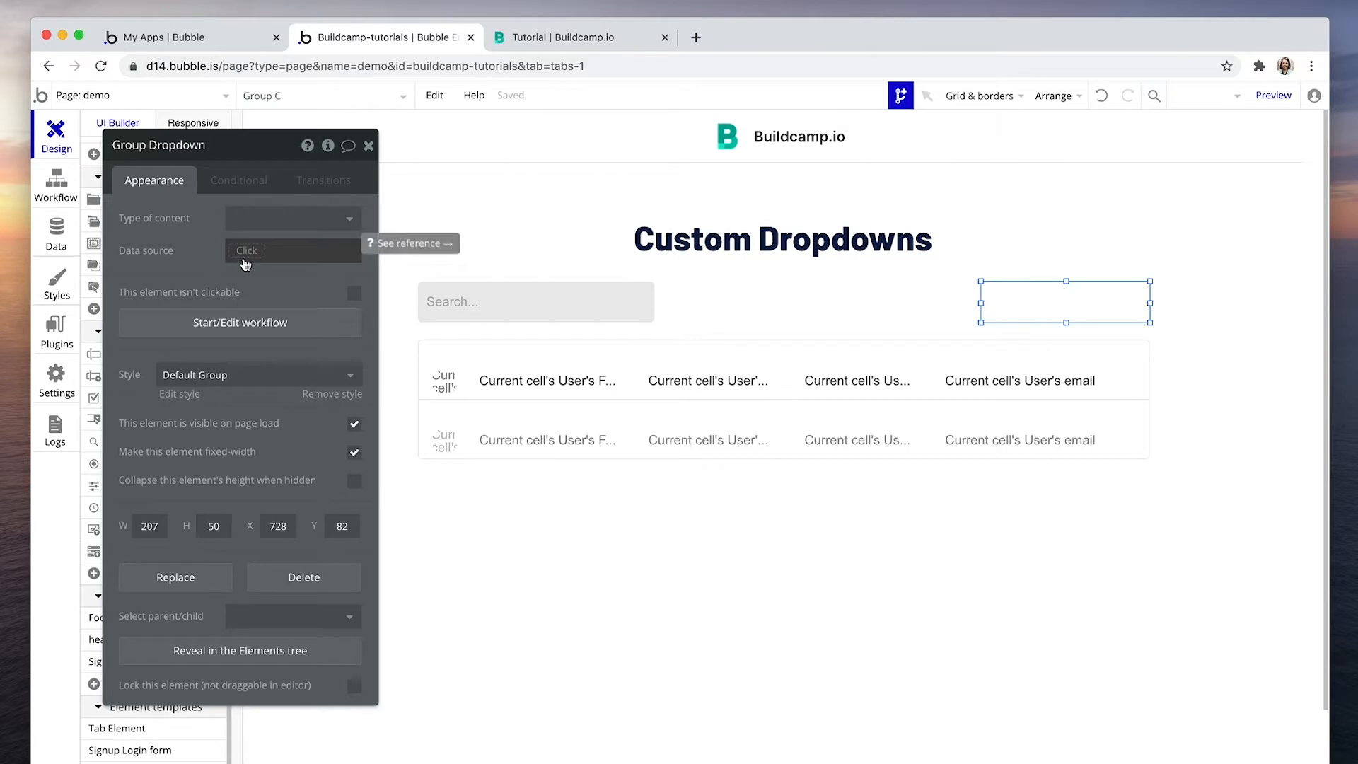
pyautogui.click(488, 318)
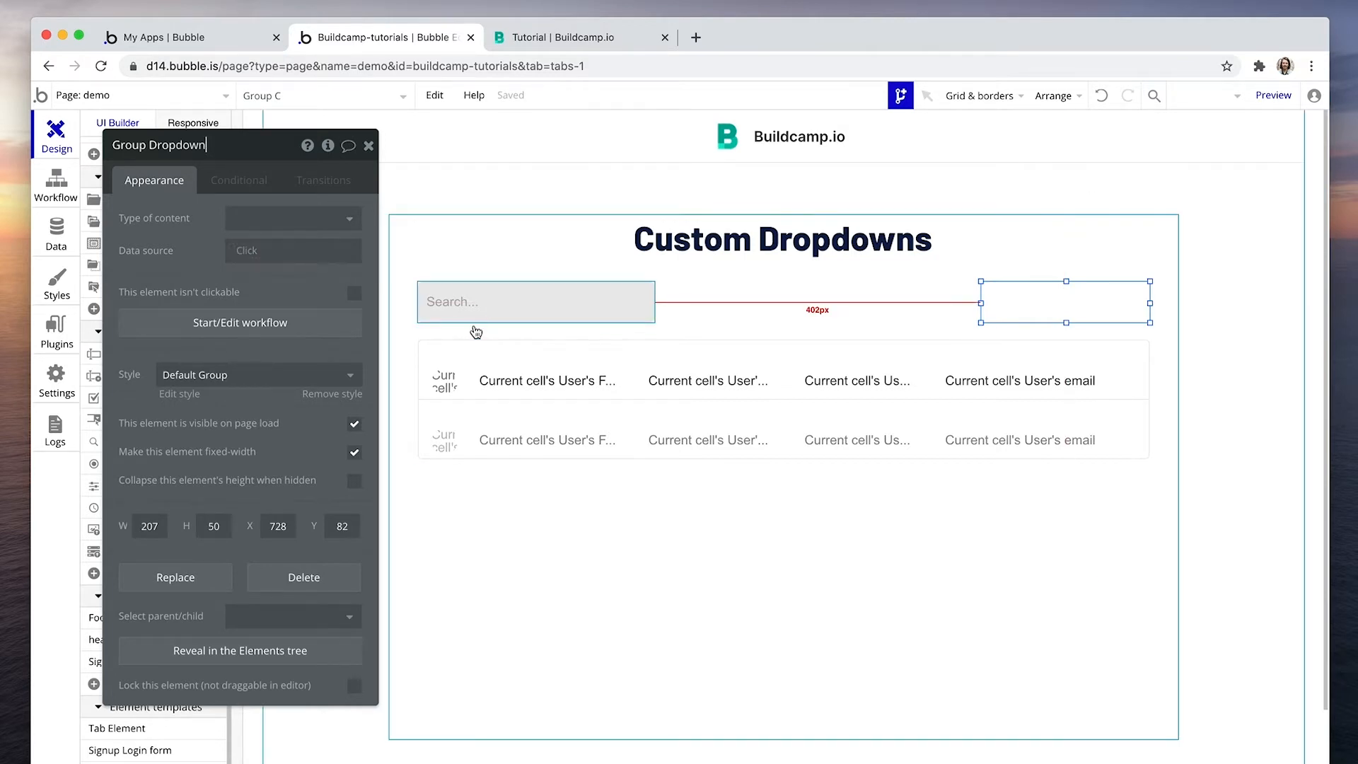
# Step: Strip the group's preset style and give it a flat #EBEBEB light grey background
pyautogui.click(331, 394)
pyautogui.click(289, 425)
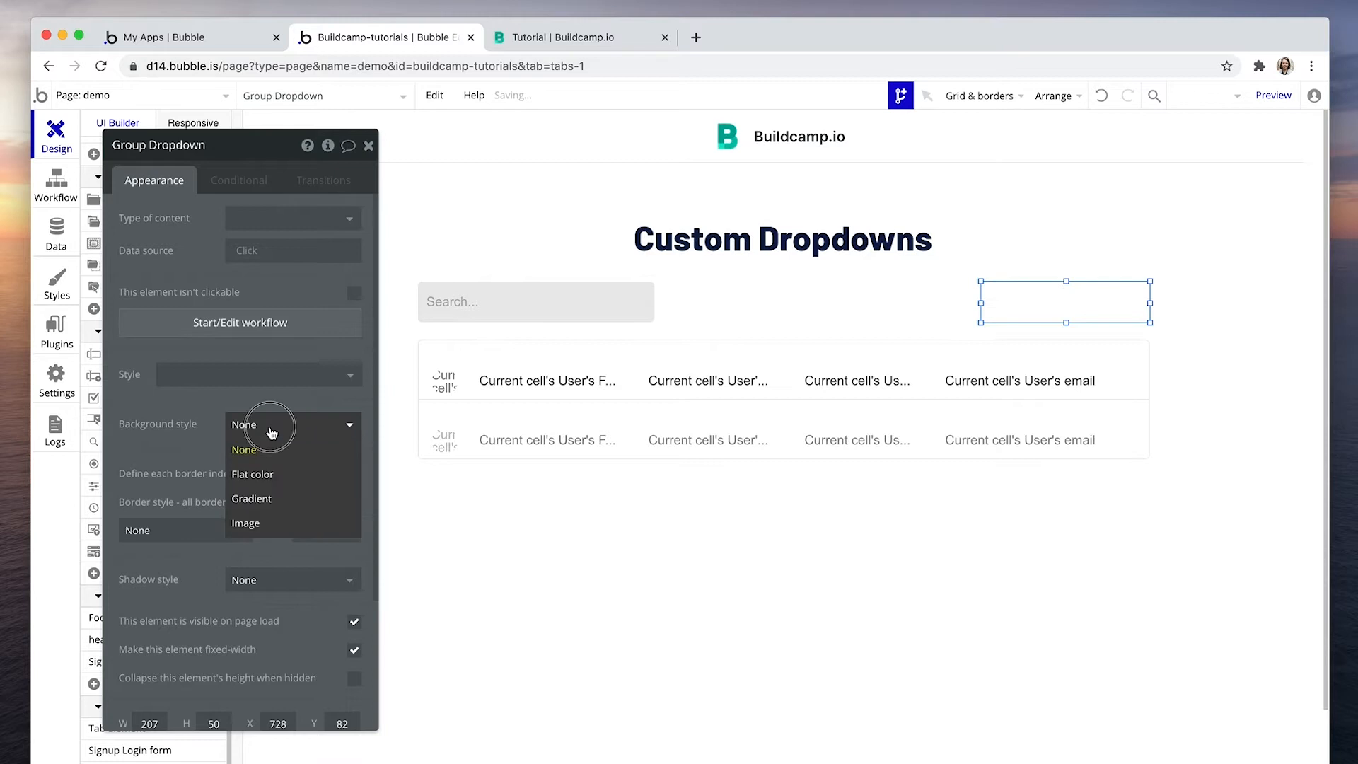
pyautogui.click(271, 477)
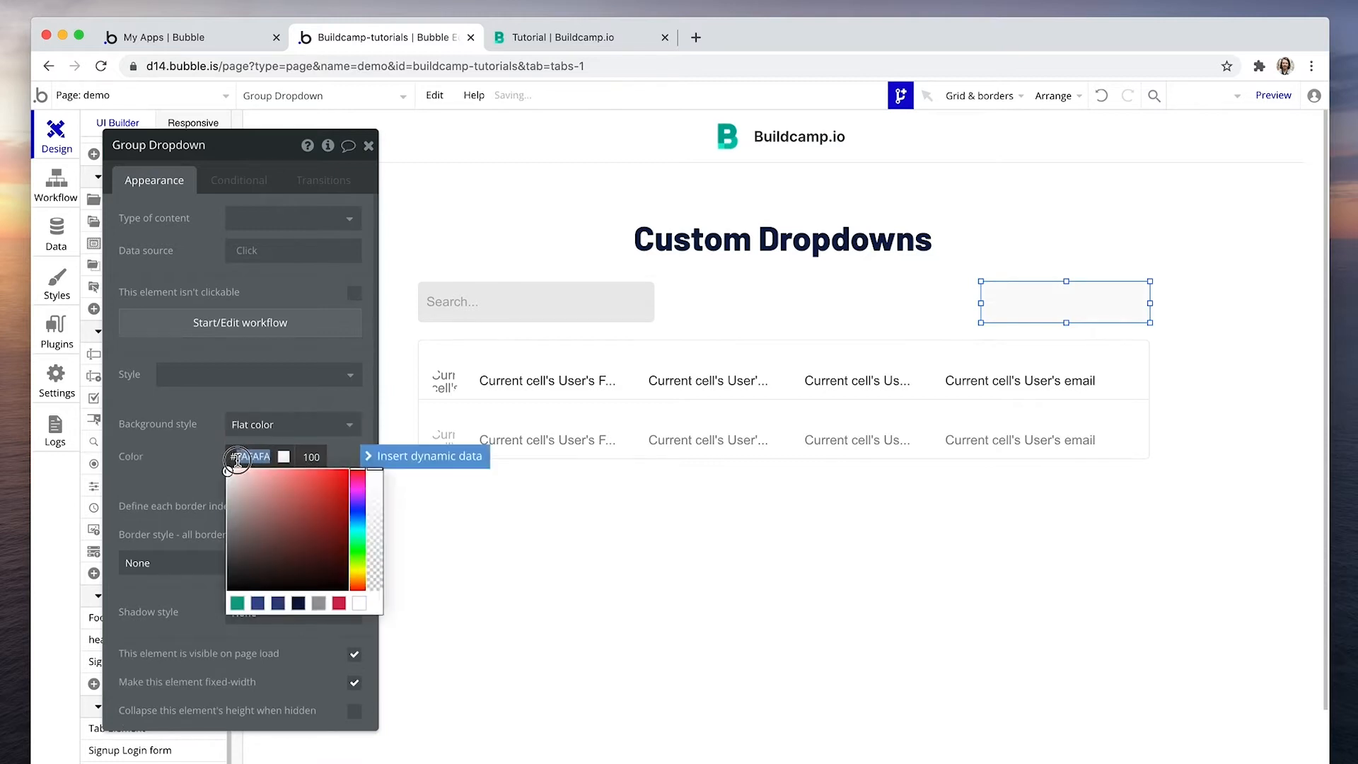
pyautogui.write('#Ebebeb')
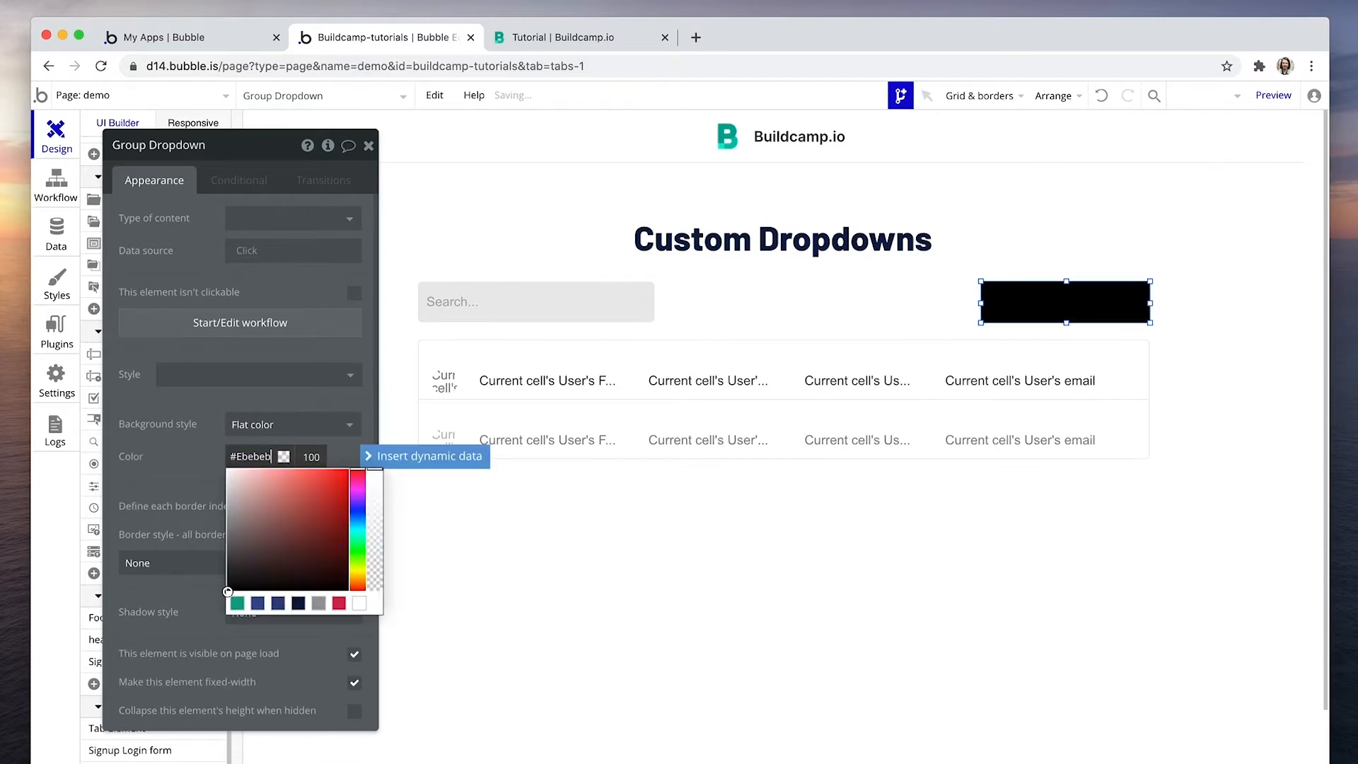
pyautogui.click(155, 451)
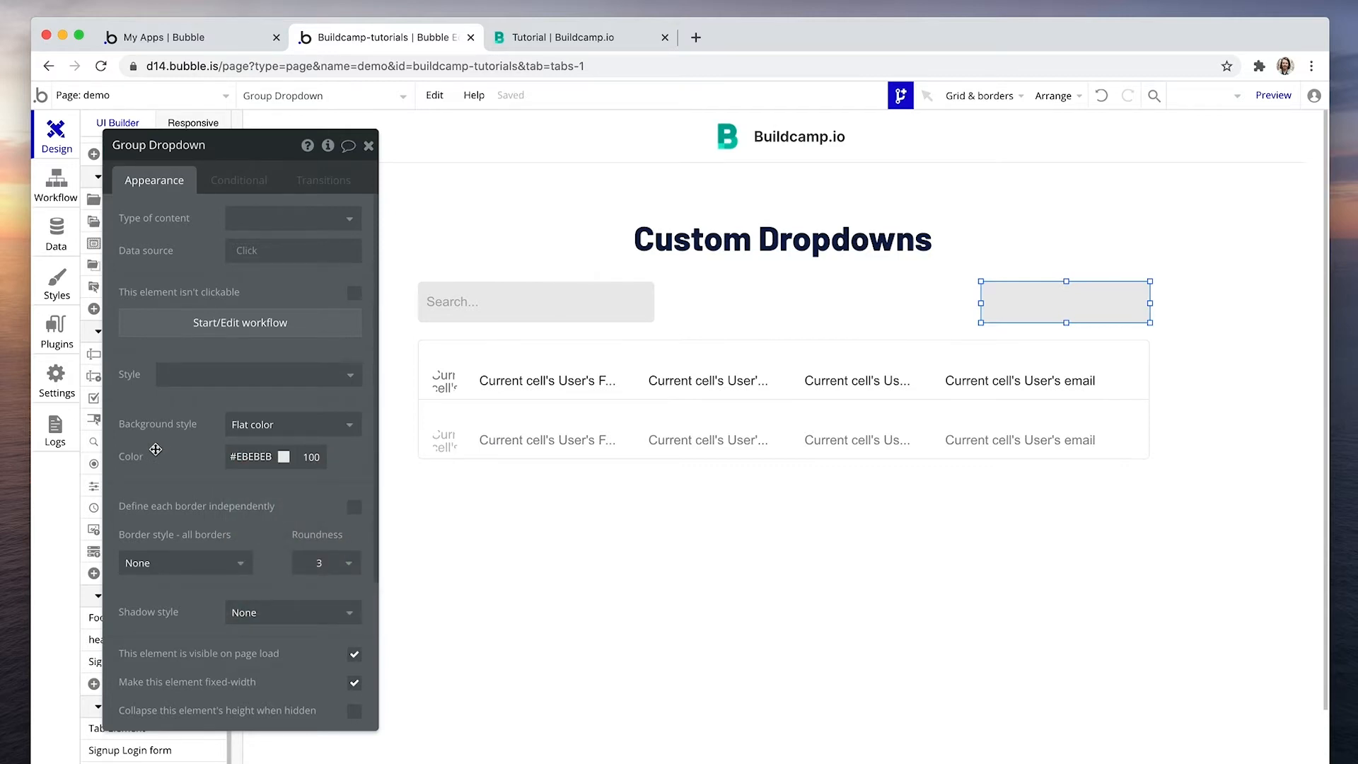
# Step: Draw a text element inside the grey group and fit it to the left side
pyautogui.click(371, 149)
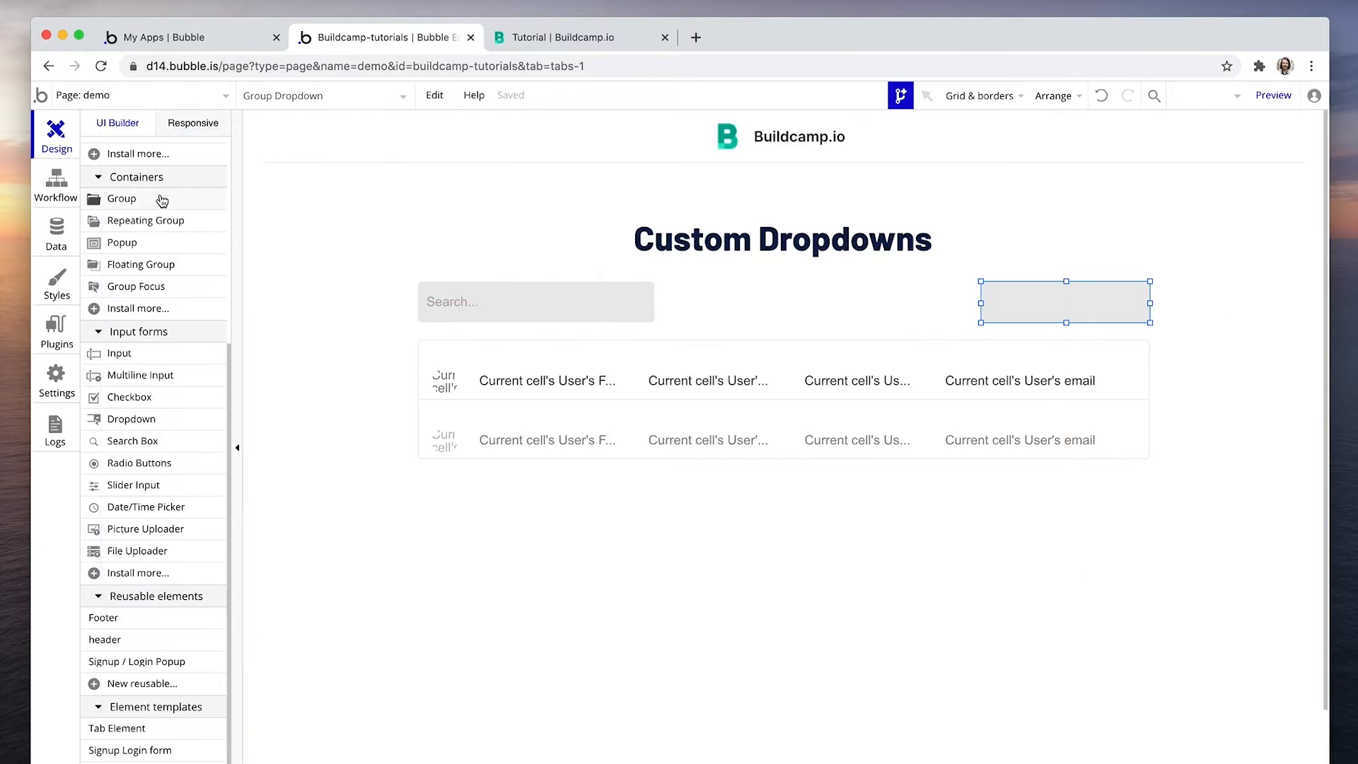
pyautogui.scroll(3, 138, 212)
pyautogui.scroll(3, 138, 213)
pyautogui.click(137, 219)
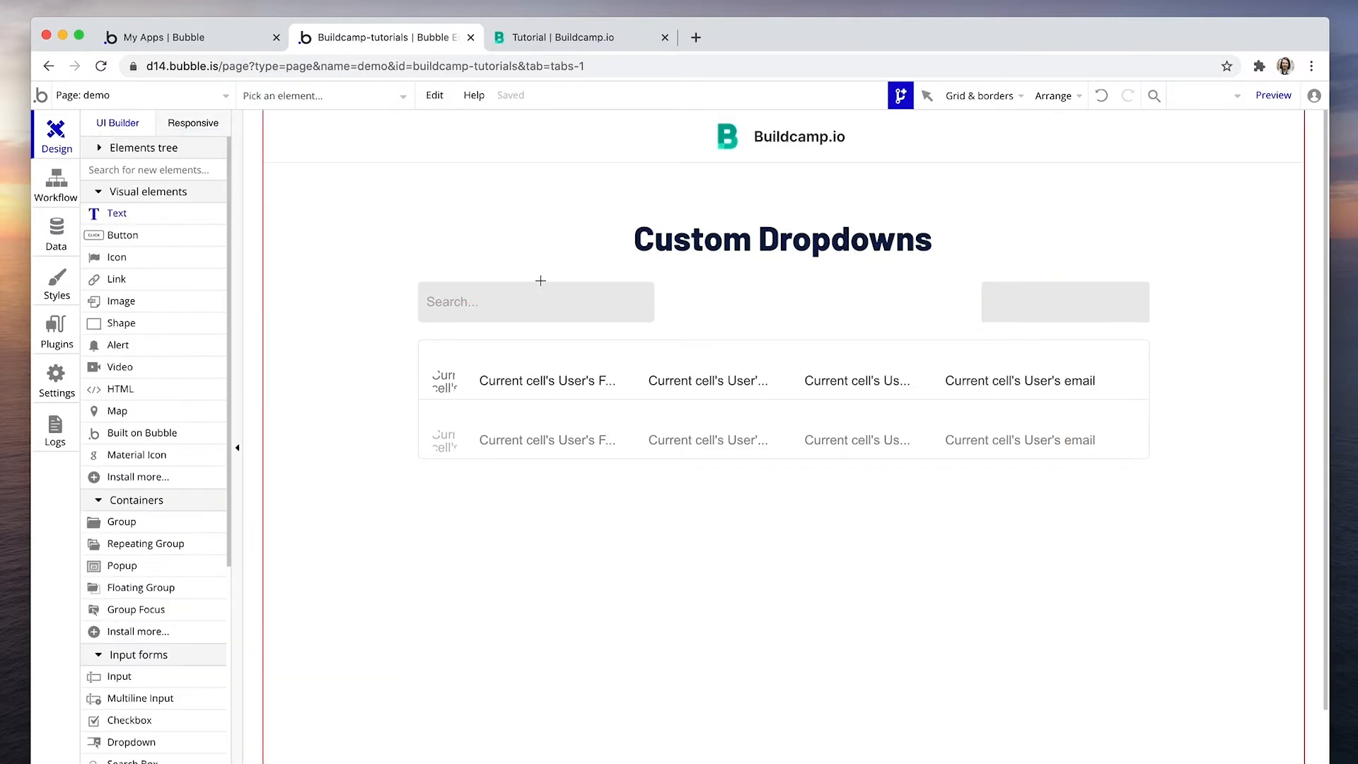
pyautogui.moveTo(993, 291); pyautogui.dragTo(1134, 309)
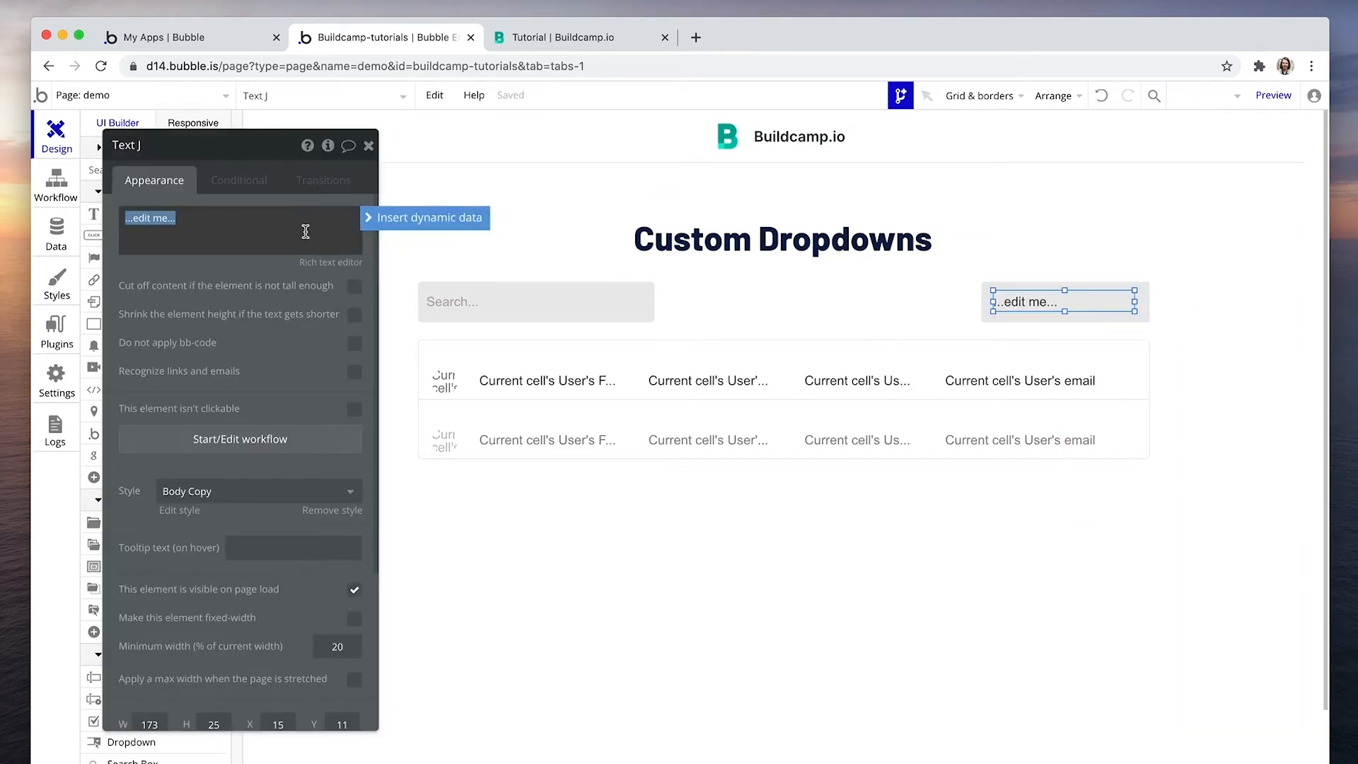
pyautogui.write('Team name')
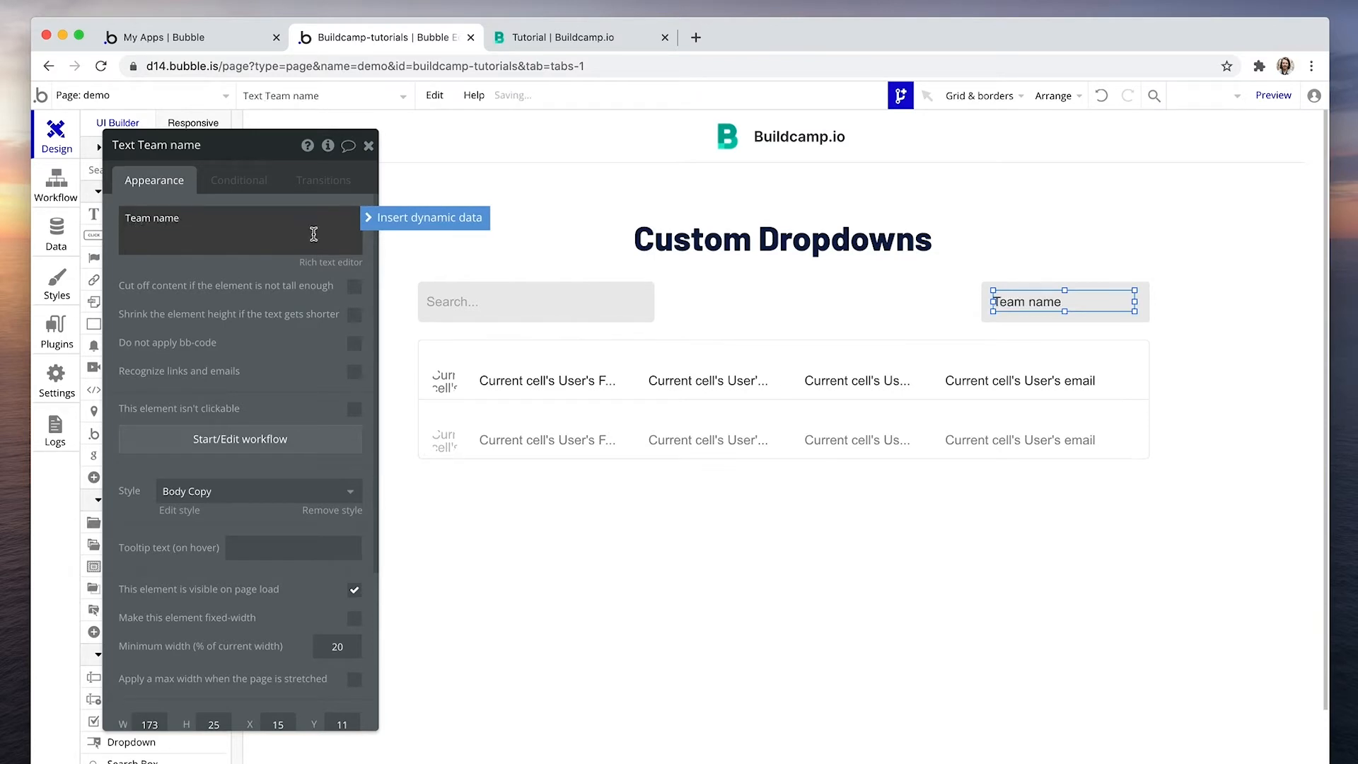
pyautogui.moveTo(992, 303)
pyautogui.mouseDown()
pyautogui.moveTo(1068, 316)
pyautogui.moveTo(1106, 304)
pyautogui.mouseUp()
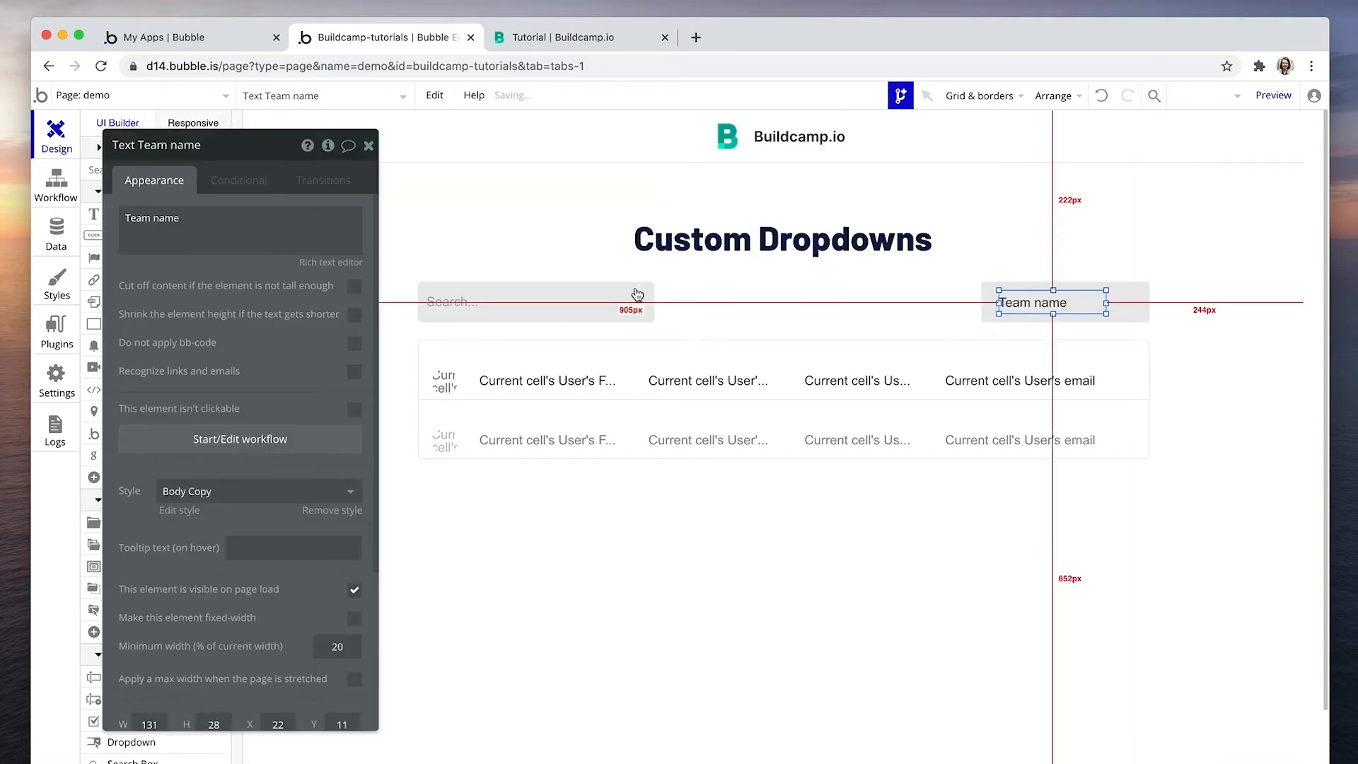
# Step: Set the text to read 'Select Team' as the placeholder label
pyautogui.click(142, 218)
pyautogui.doubleClick(142, 218)
pyautogui.press('Home')
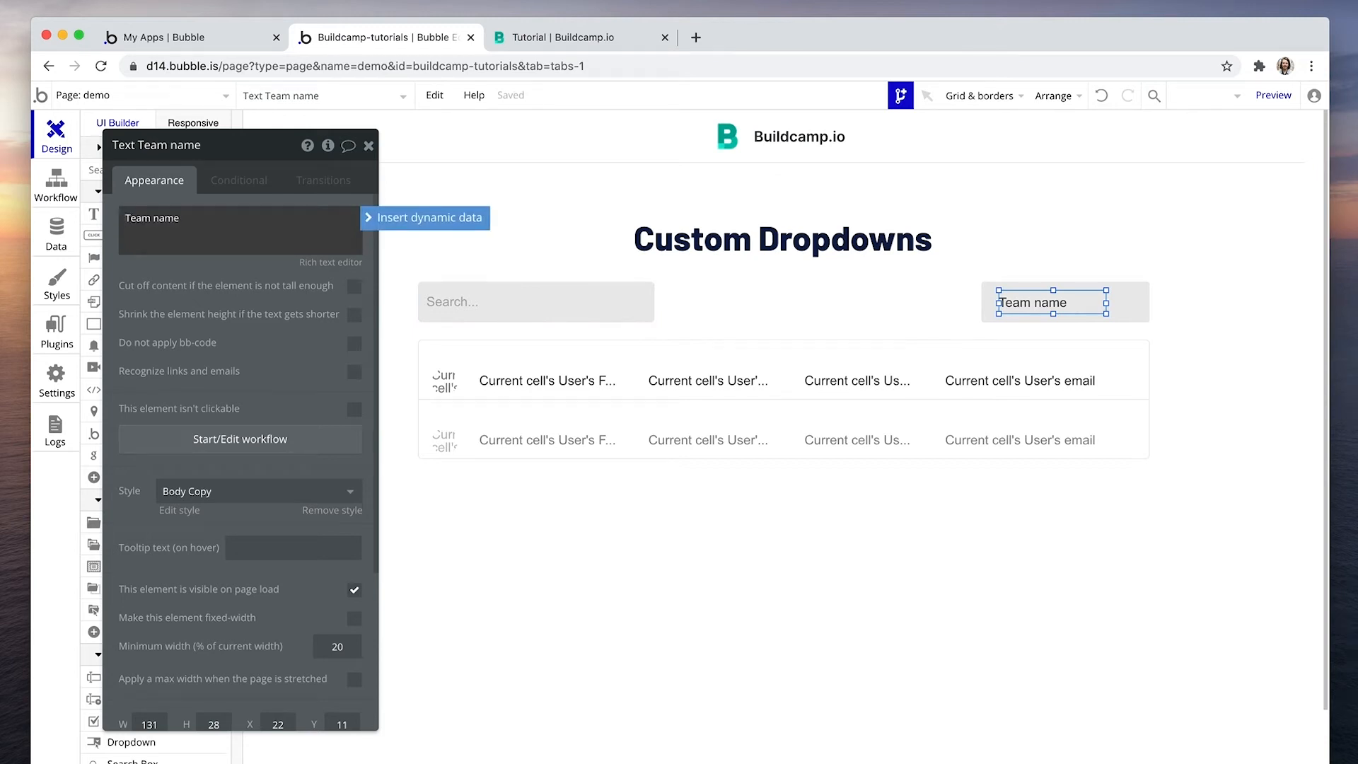
pyautogui.write('Select Team')
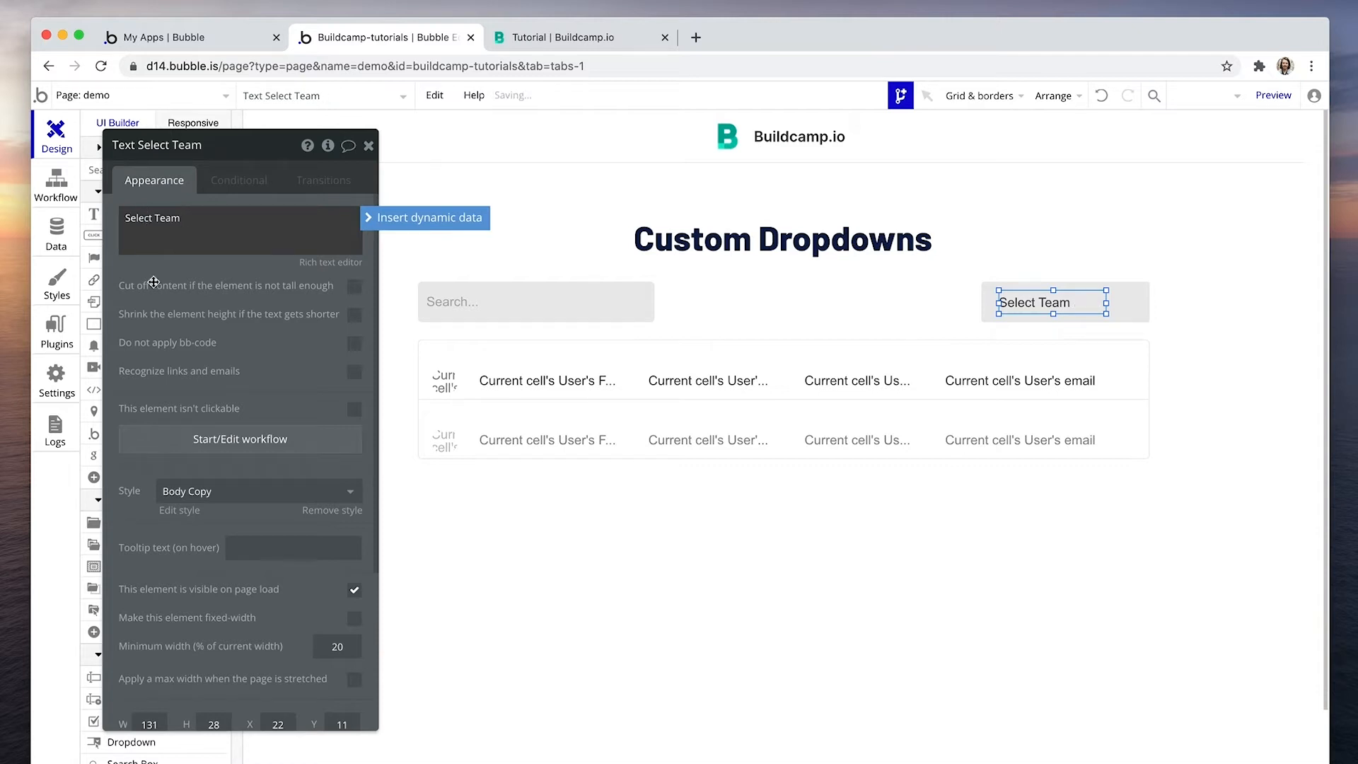
pyautogui.click(280, 227)
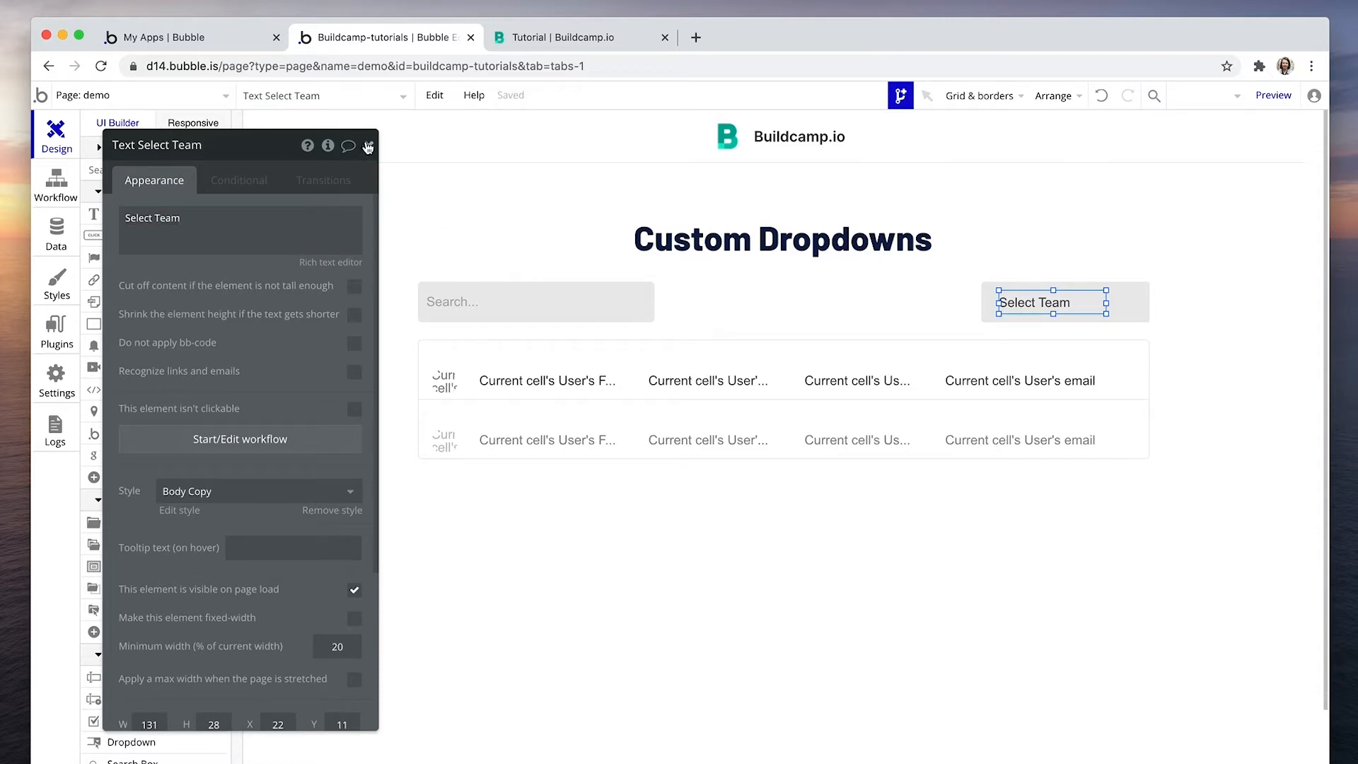
pyautogui.moveTo(370, 145); pyautogui.dragTo(368, 145)
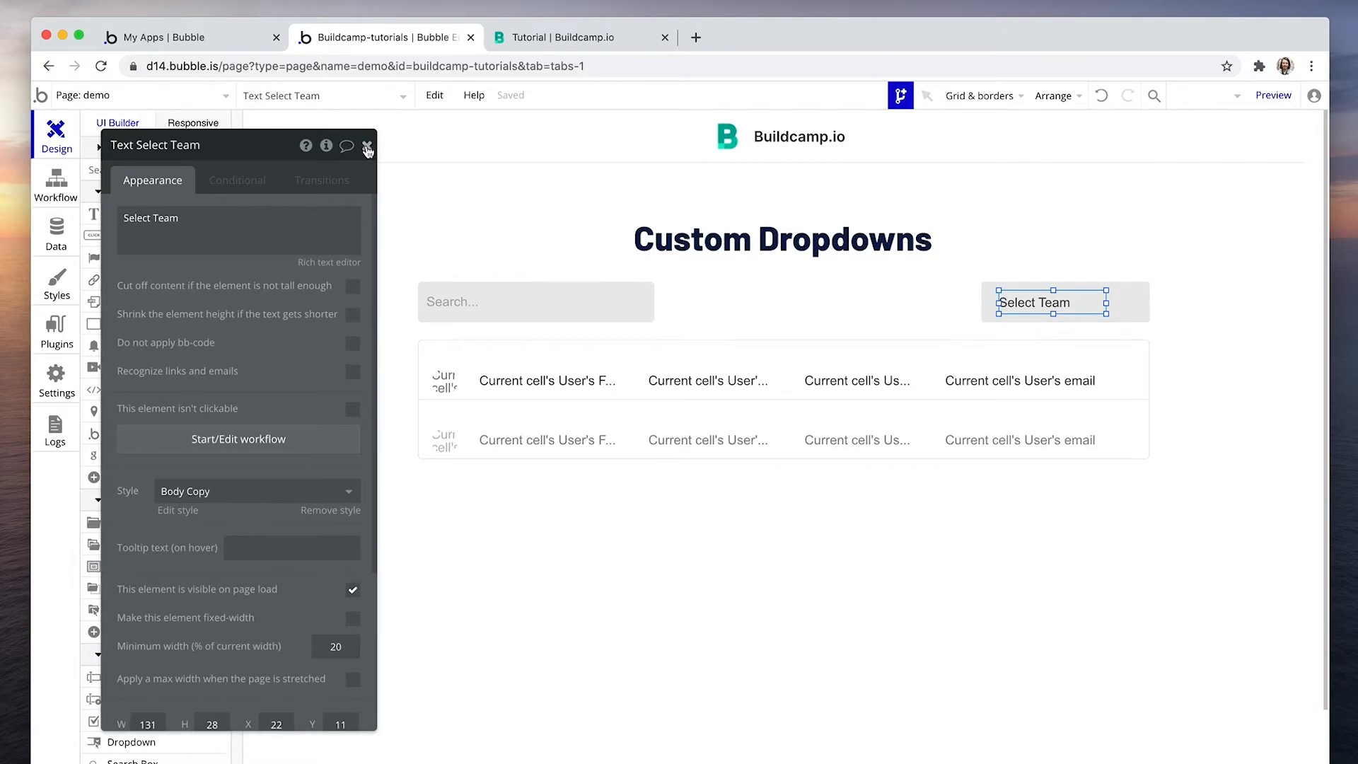
pyautogui.click(368, 148)
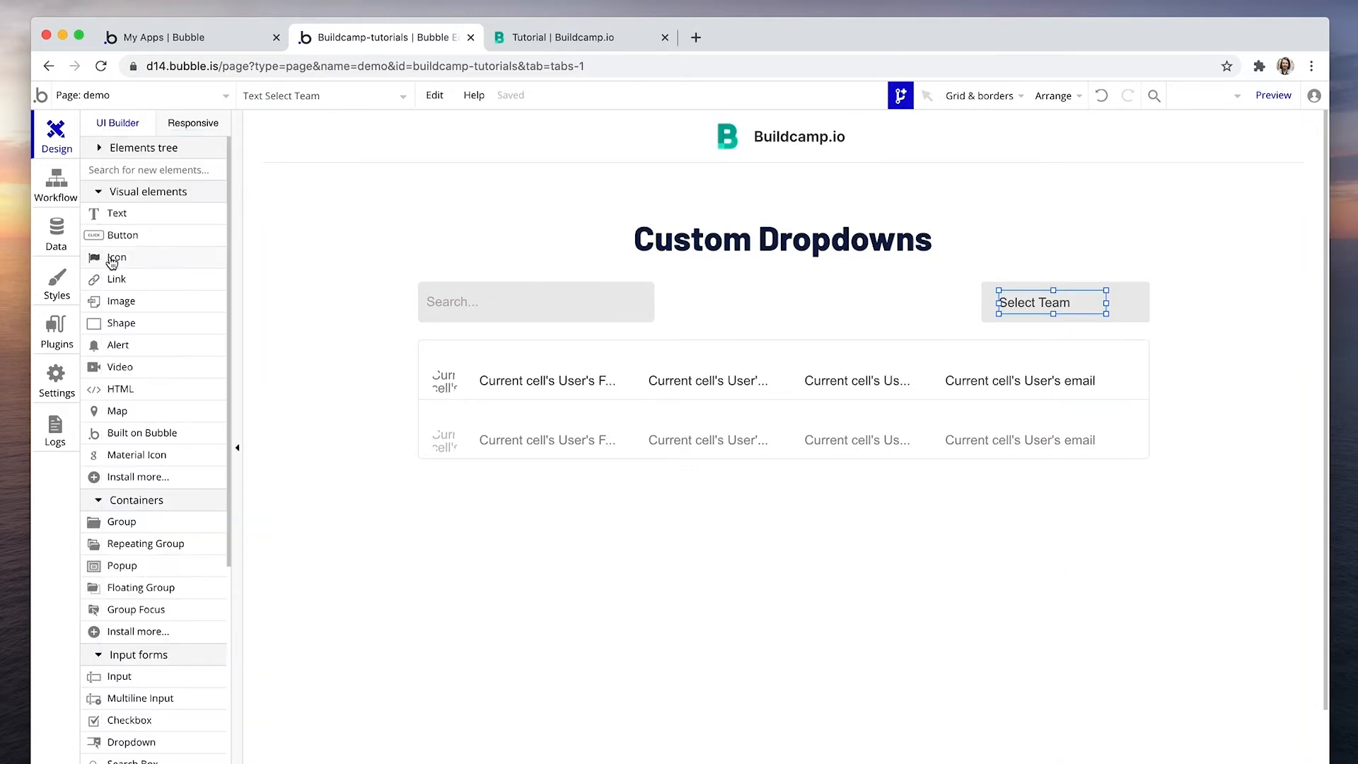
# Step: Place a keyboard_arrow_down Material Icon inside the Select Team group
pyautogui.click(136, 454)
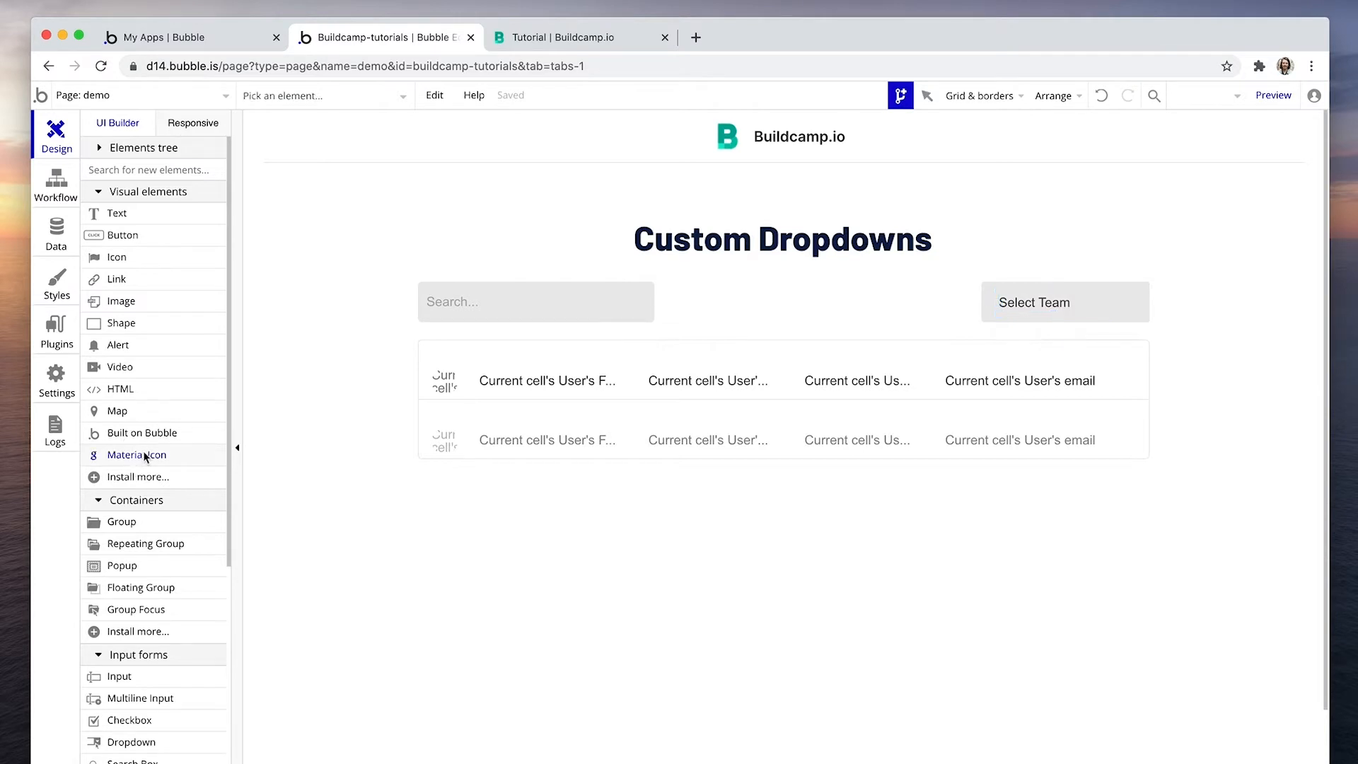
pyautogui.moveTo(1109, 289); pyautogui.dragTo(1138, 314)
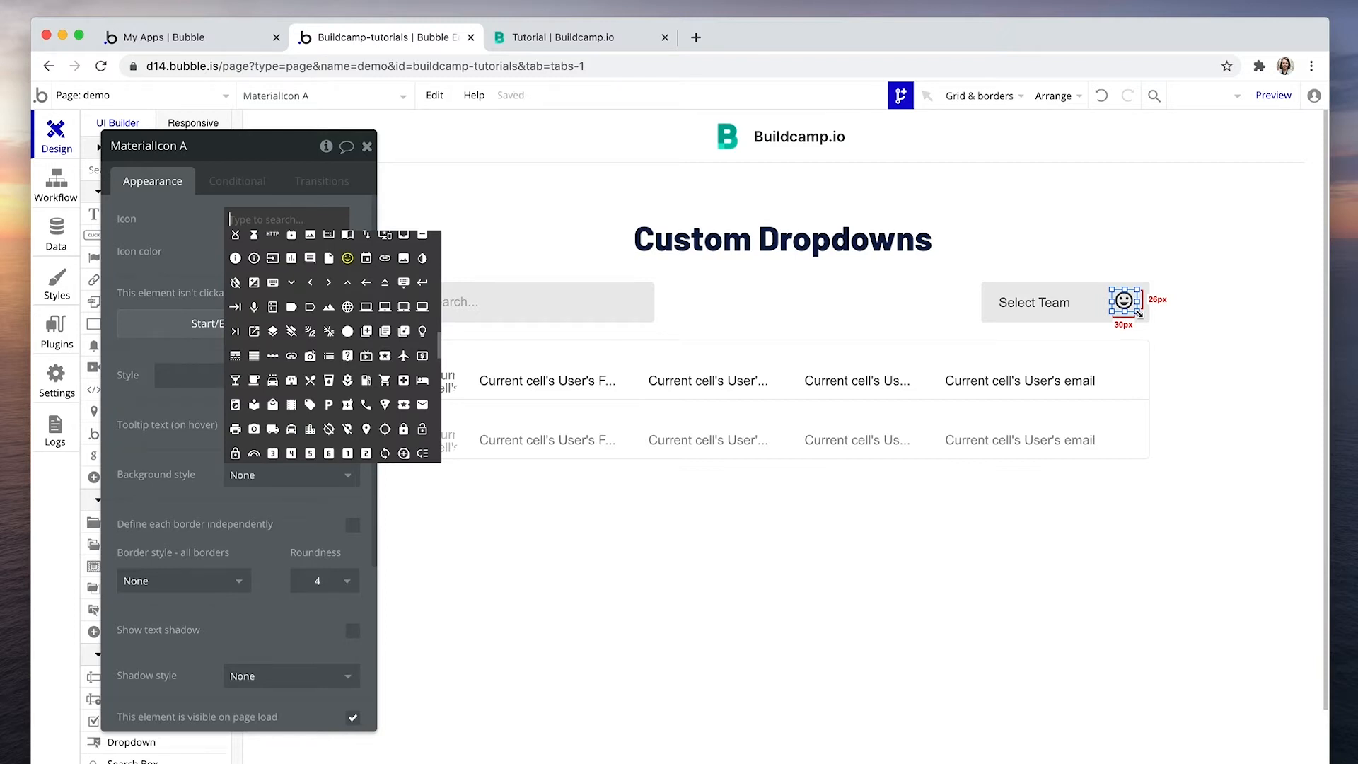
pyautogui.write('arrow')
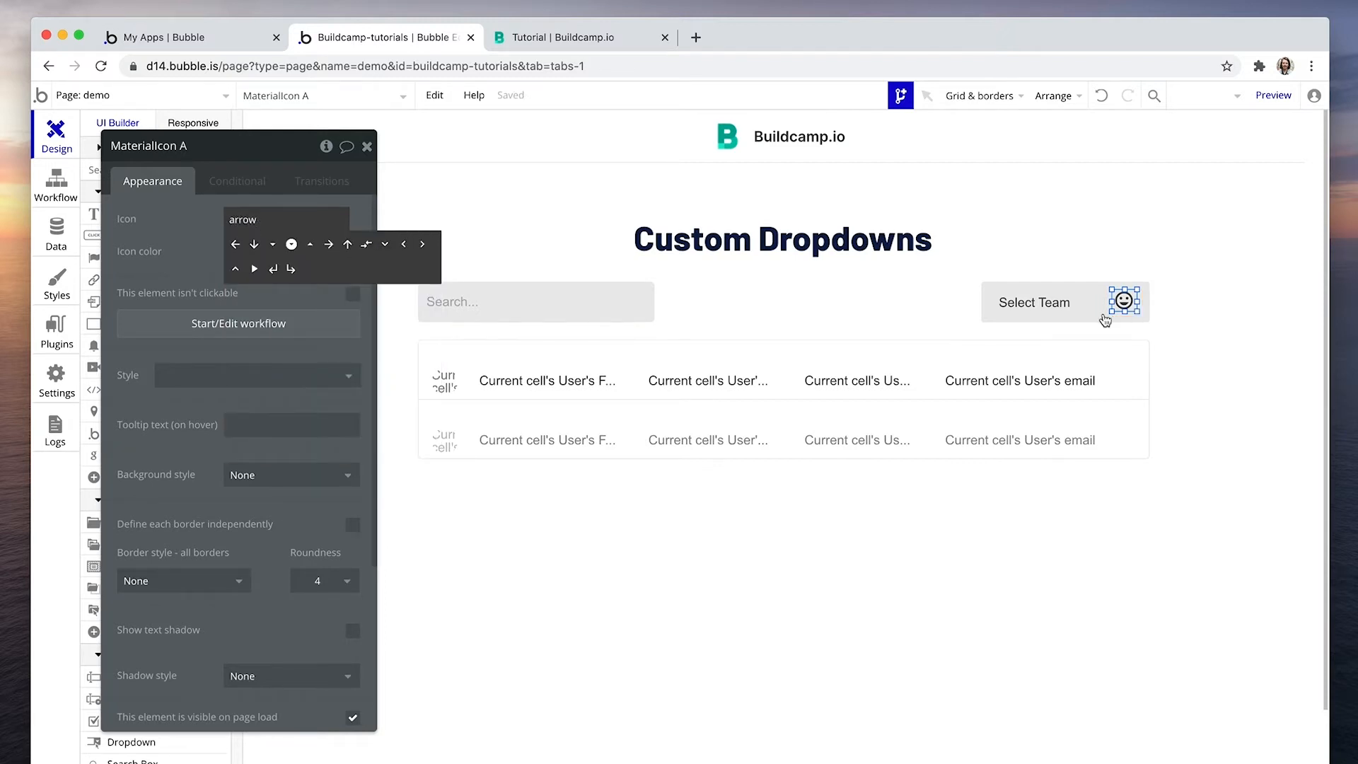
pyautogui.click(384, 244)
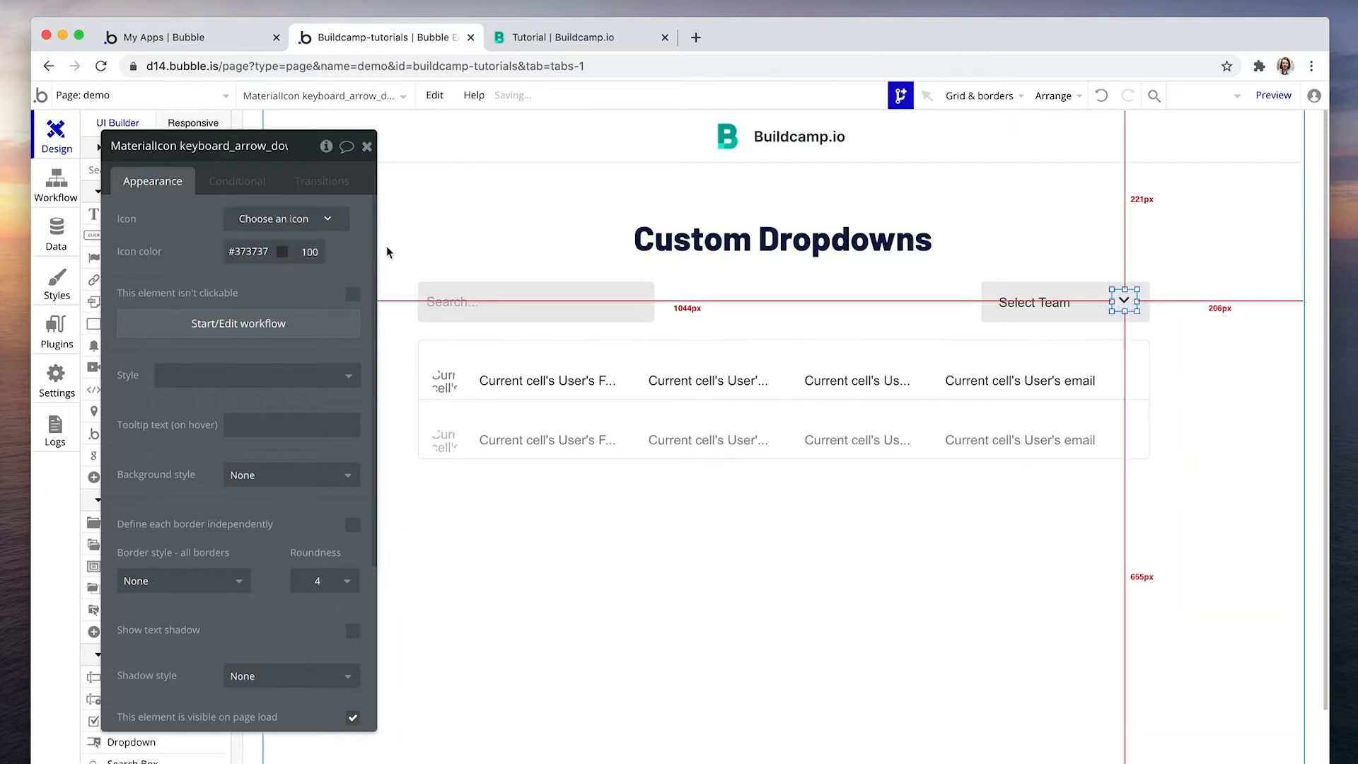
# Step: Centre the arrow icon vertically within its group
pyautogui.rightClick(1124, 300)
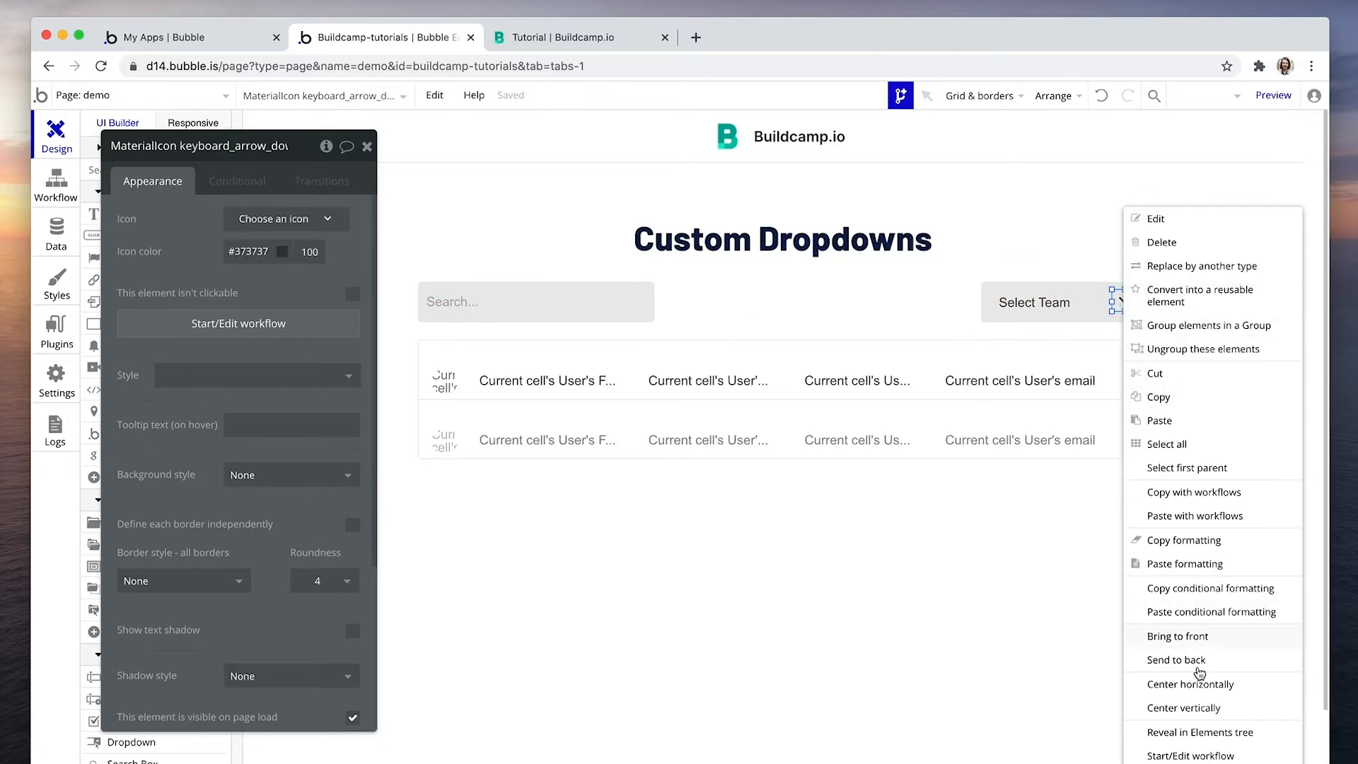
pyautogui.click(1183, 708)
pyautogui.click(1171, 321)
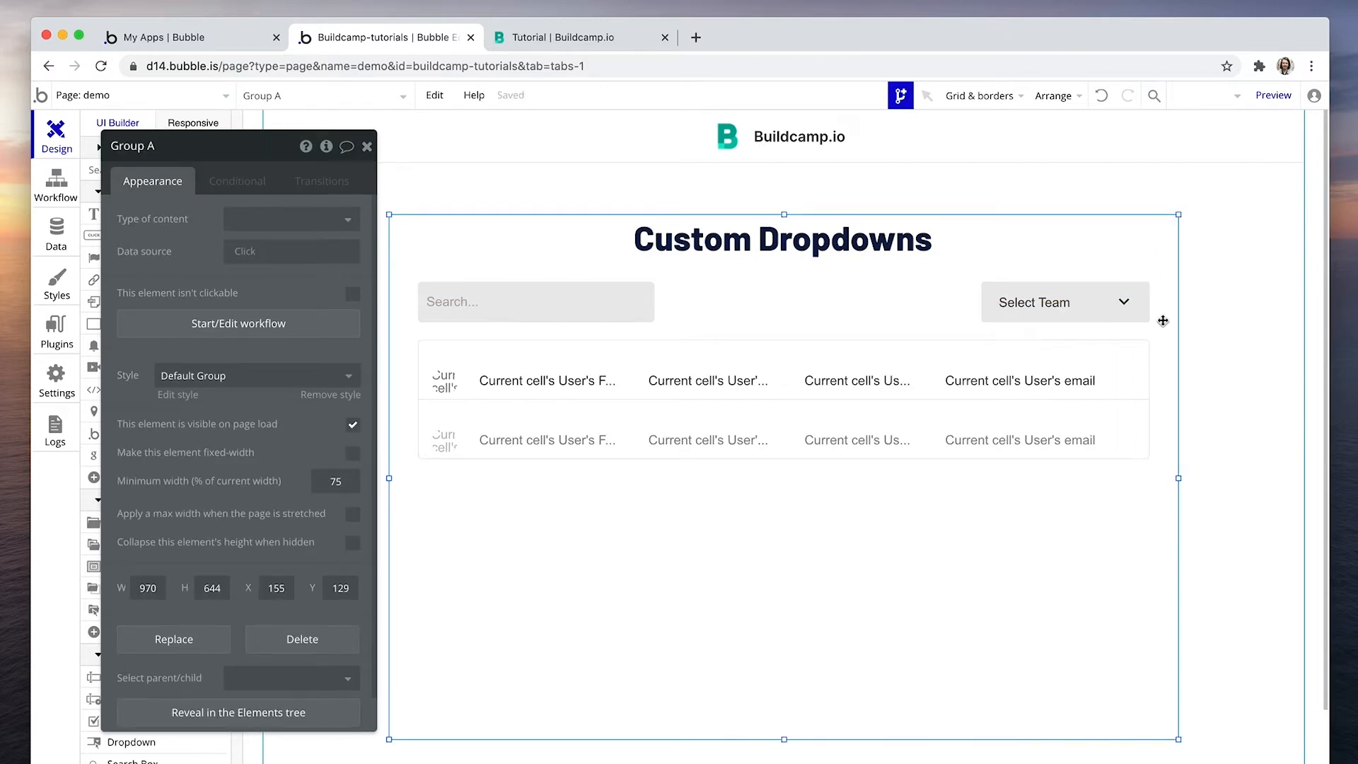
# Step: Give Group Dropdown a right-aligned fixed margin in the Responsive settings
pyautogui.click(193, 122)
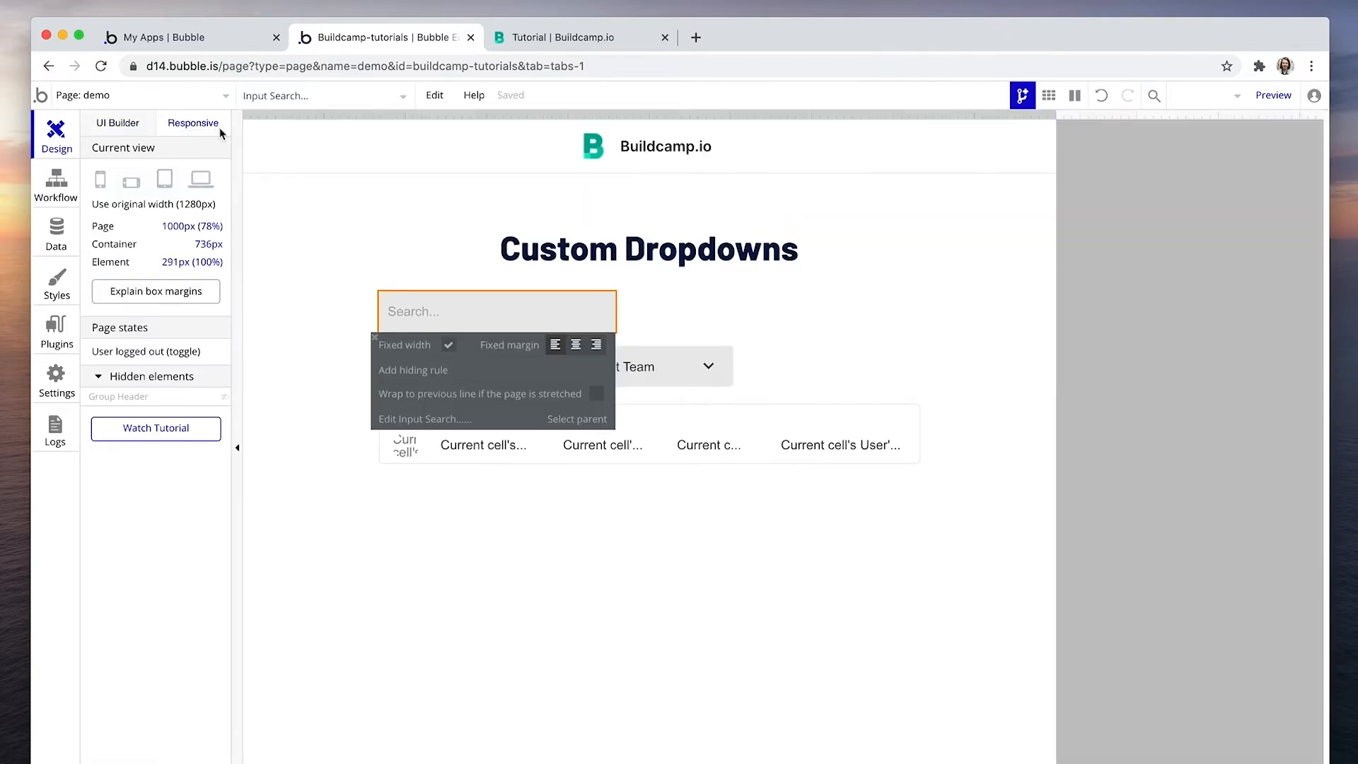
pyautogui.click(654, 367)
pyautogui.click(784, 400)
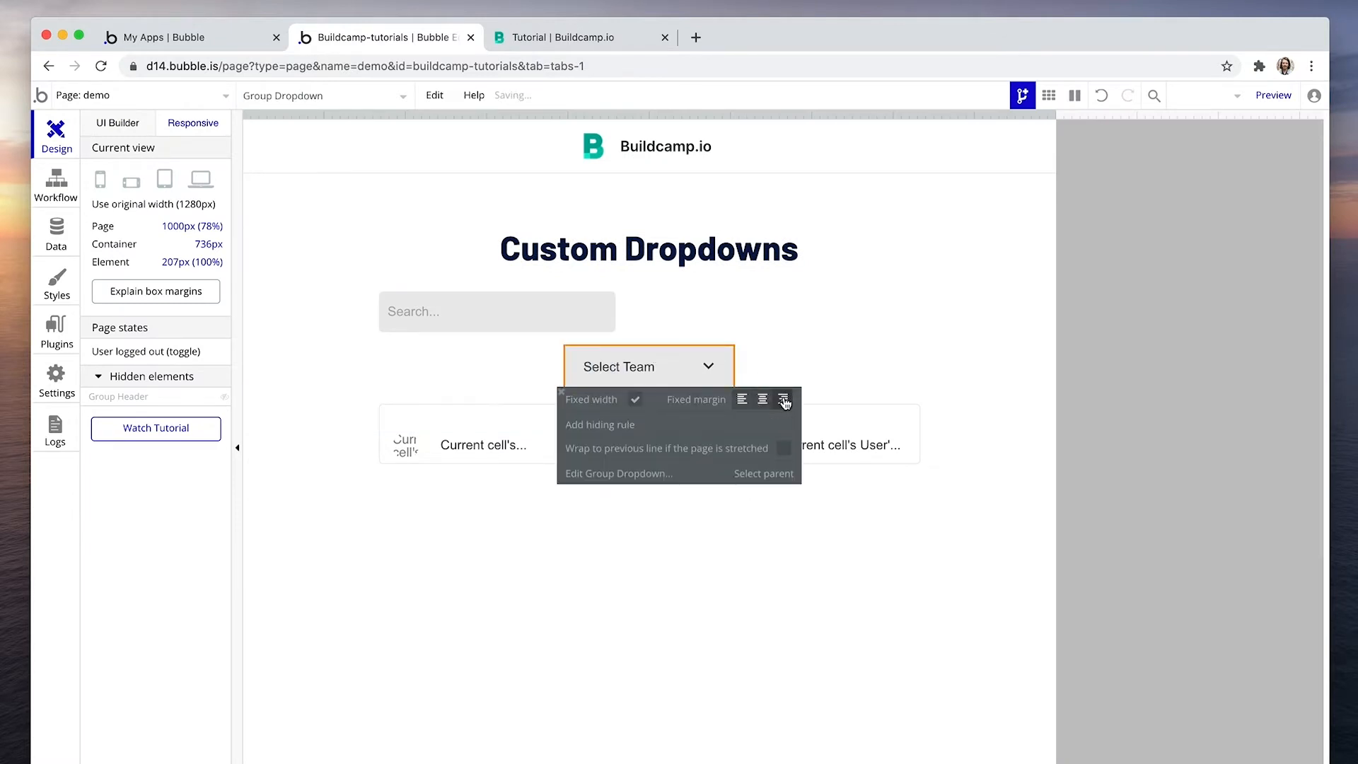
pyautogui.click(534, 310)
pyautogui.click(577, 344)
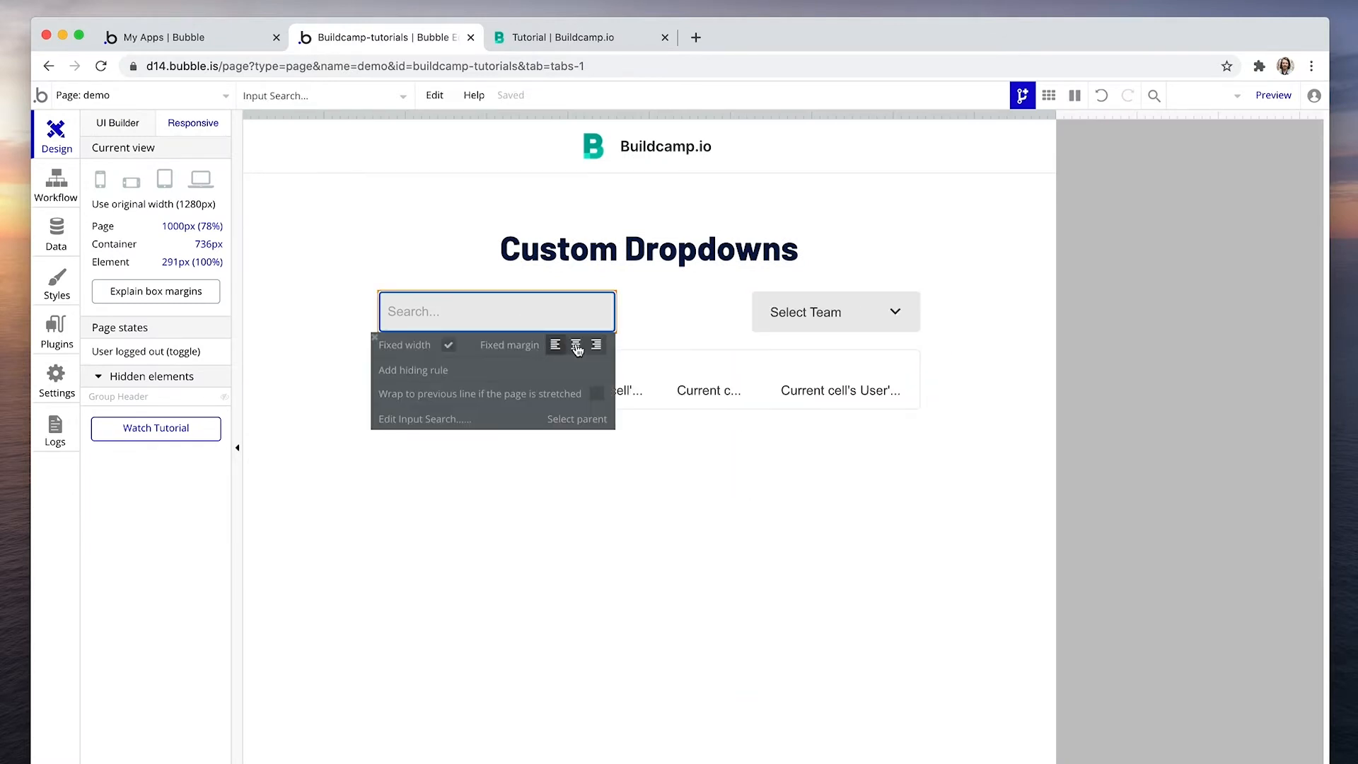
# Step: Return to the UI Builder and preview the page in the browser
pyautogui.click(118, 122)
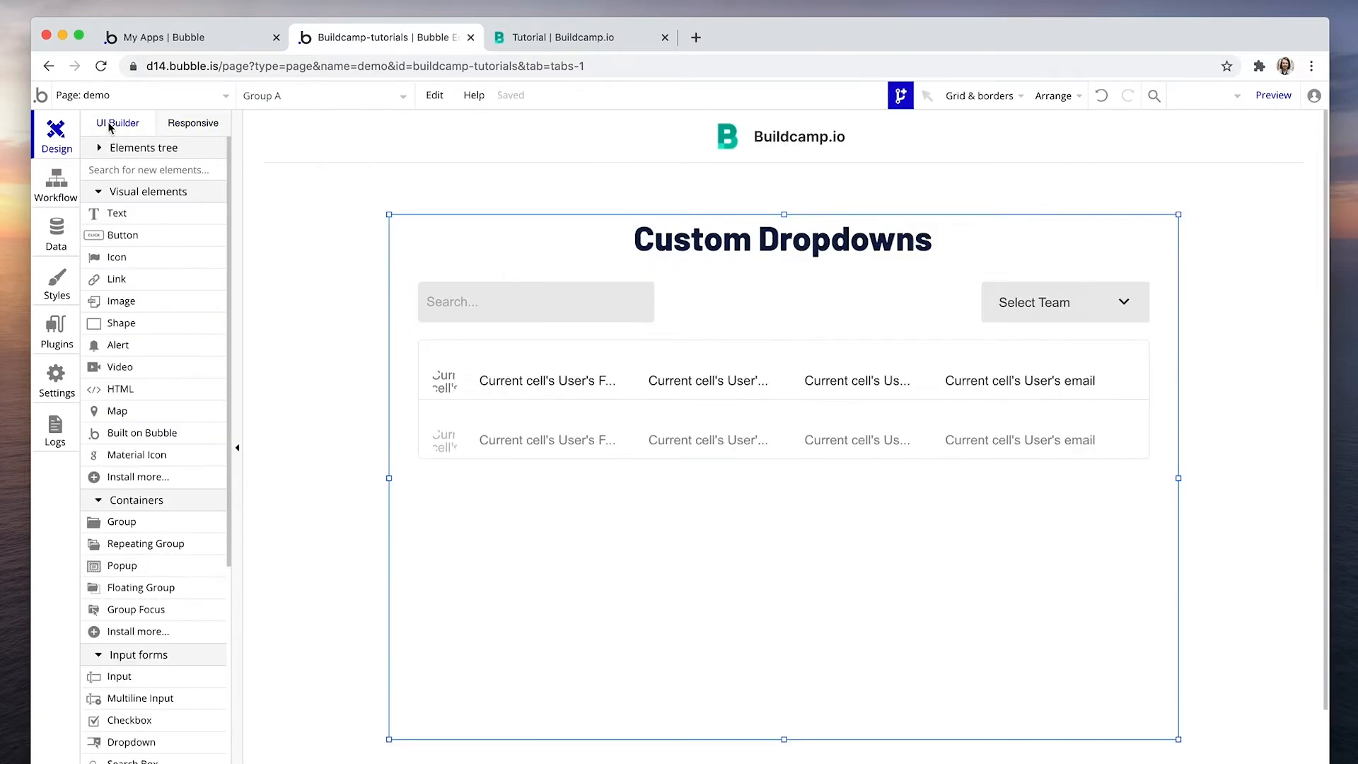
pyautogui.click(563, 37)
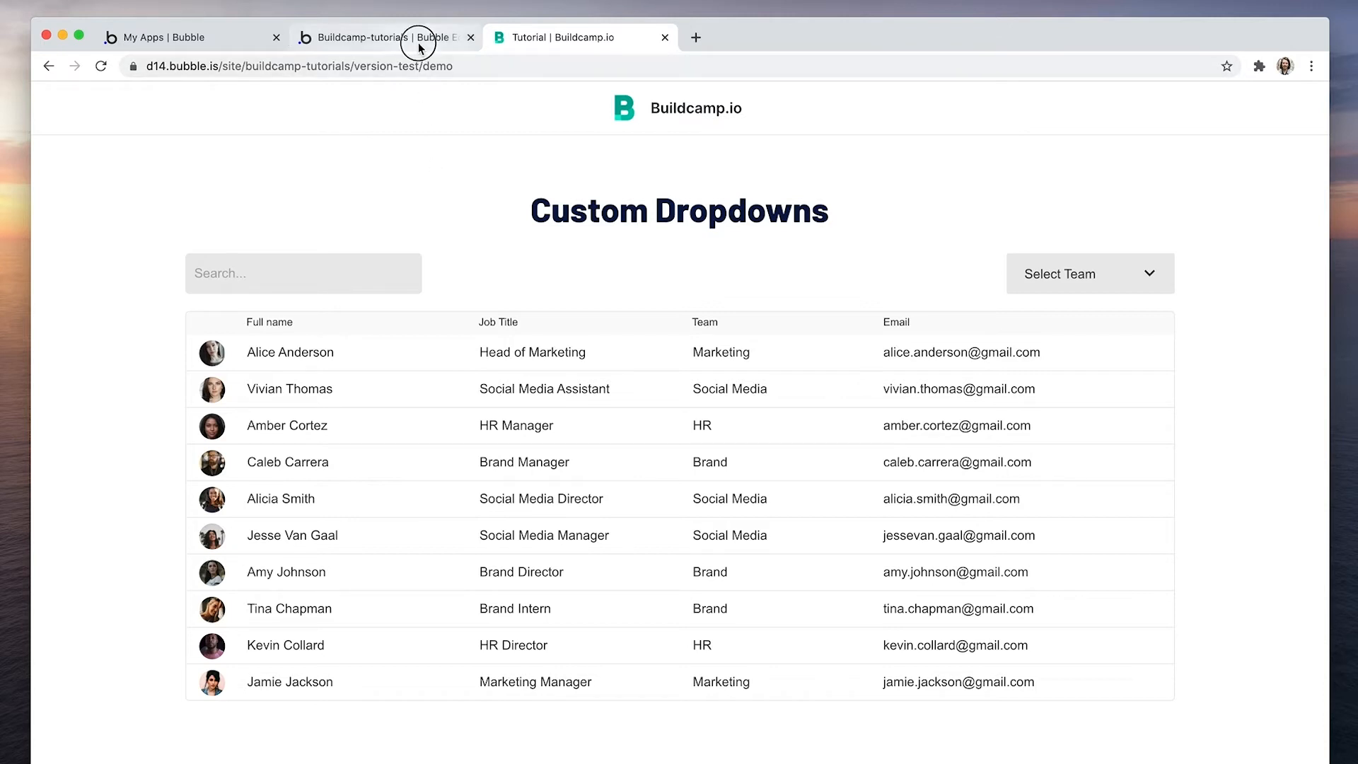
# Step: Draw a Group Focus on the page anchored to Group Dropdown
pyautogui.click(382, 36)
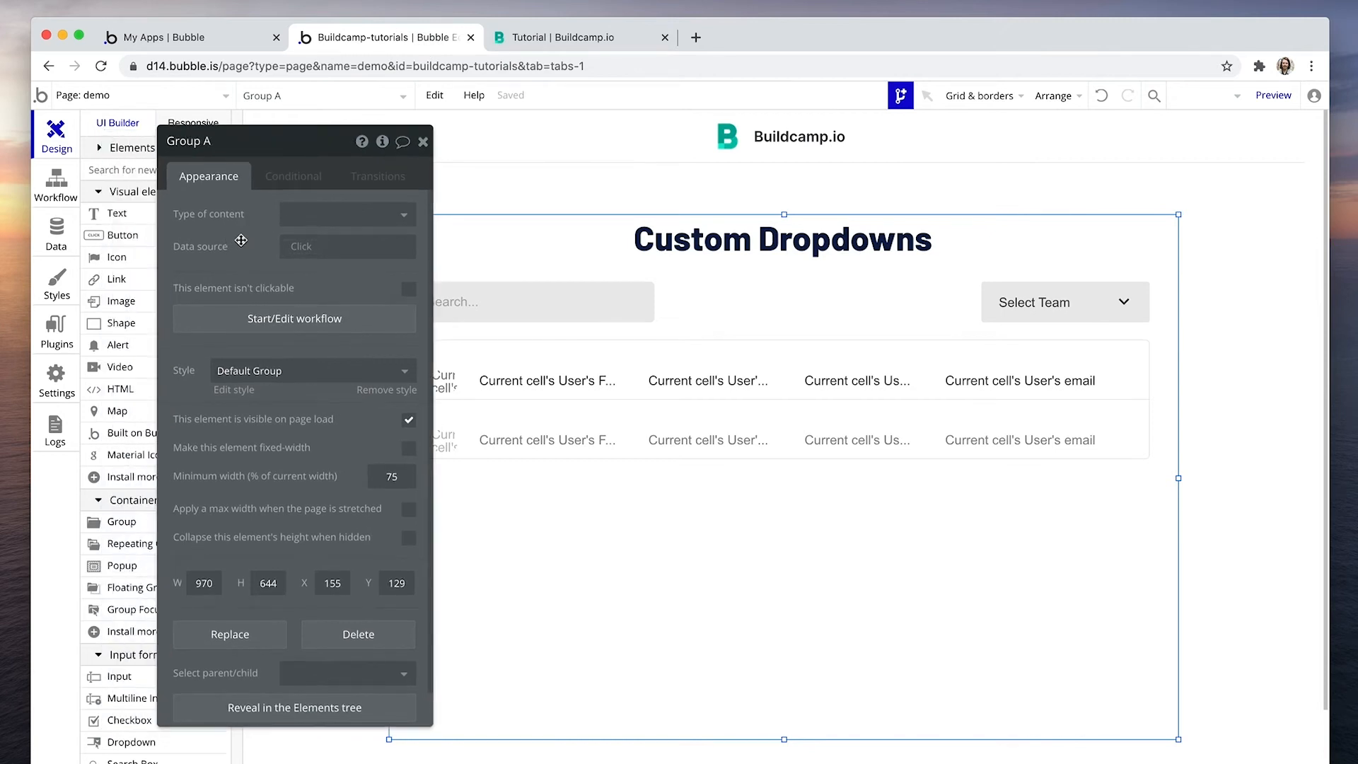
pyautogui.moveTo(240, 241); pyautogui.dragTo(308, 232)
pyautogui.scroll(-3, 124, 420)
pyautogui.scroll(-2, 123, 421)
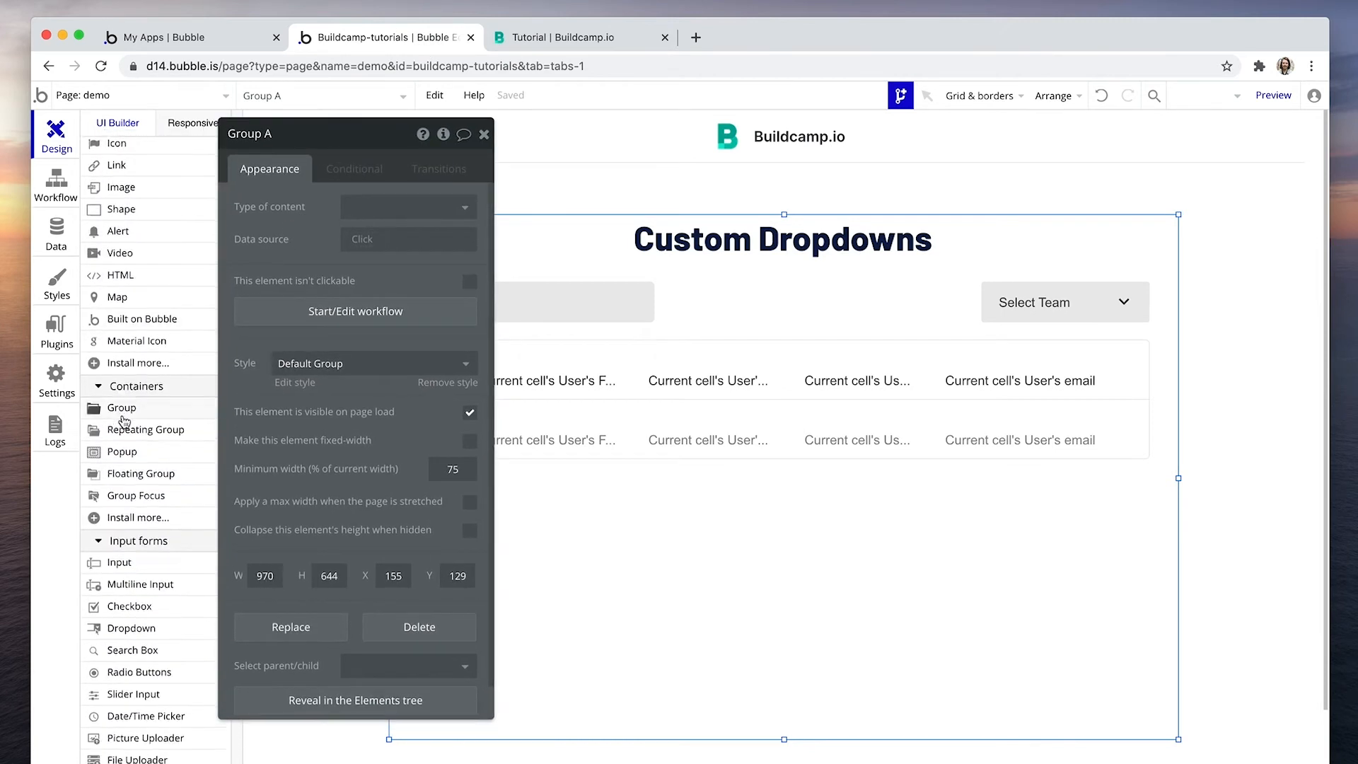
pyautogui.click(134, 473)
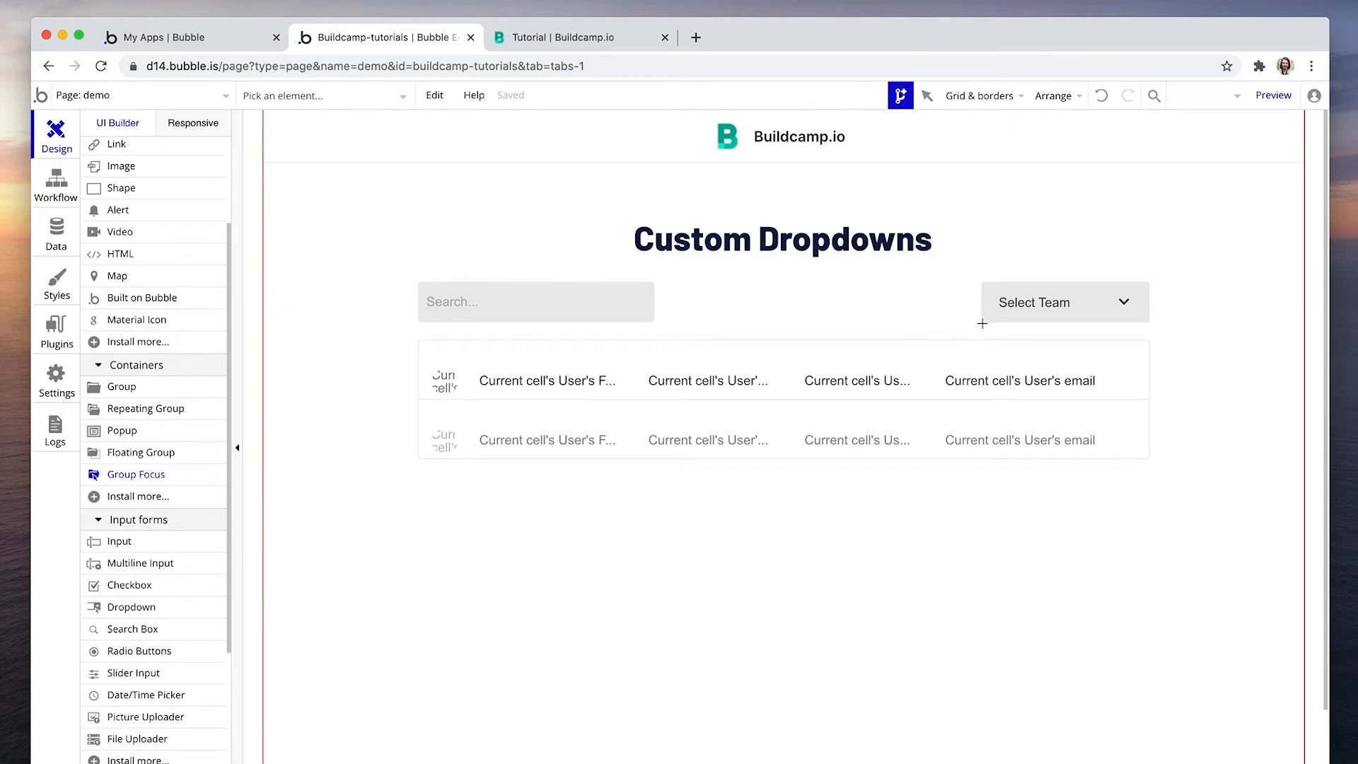
pyautogui.moveTo(982, 323)
pyautogui.mouseDown()
pyautogui.moveTo(1147, 415)
pyautogui.moveTo(1147, 457)
pyautogui.mouseUp()
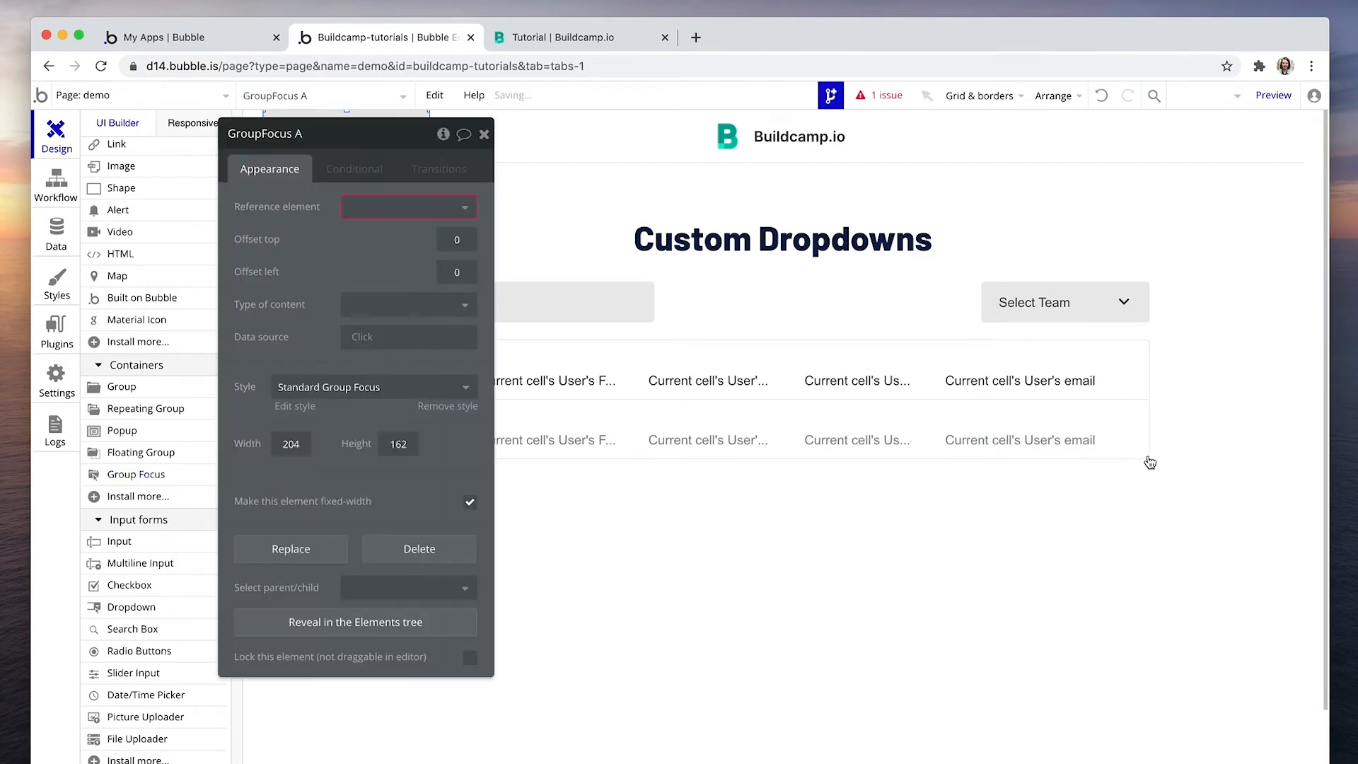
pyautogui.moveTo(350, 133); pyautogui.dragTo(612, 259)
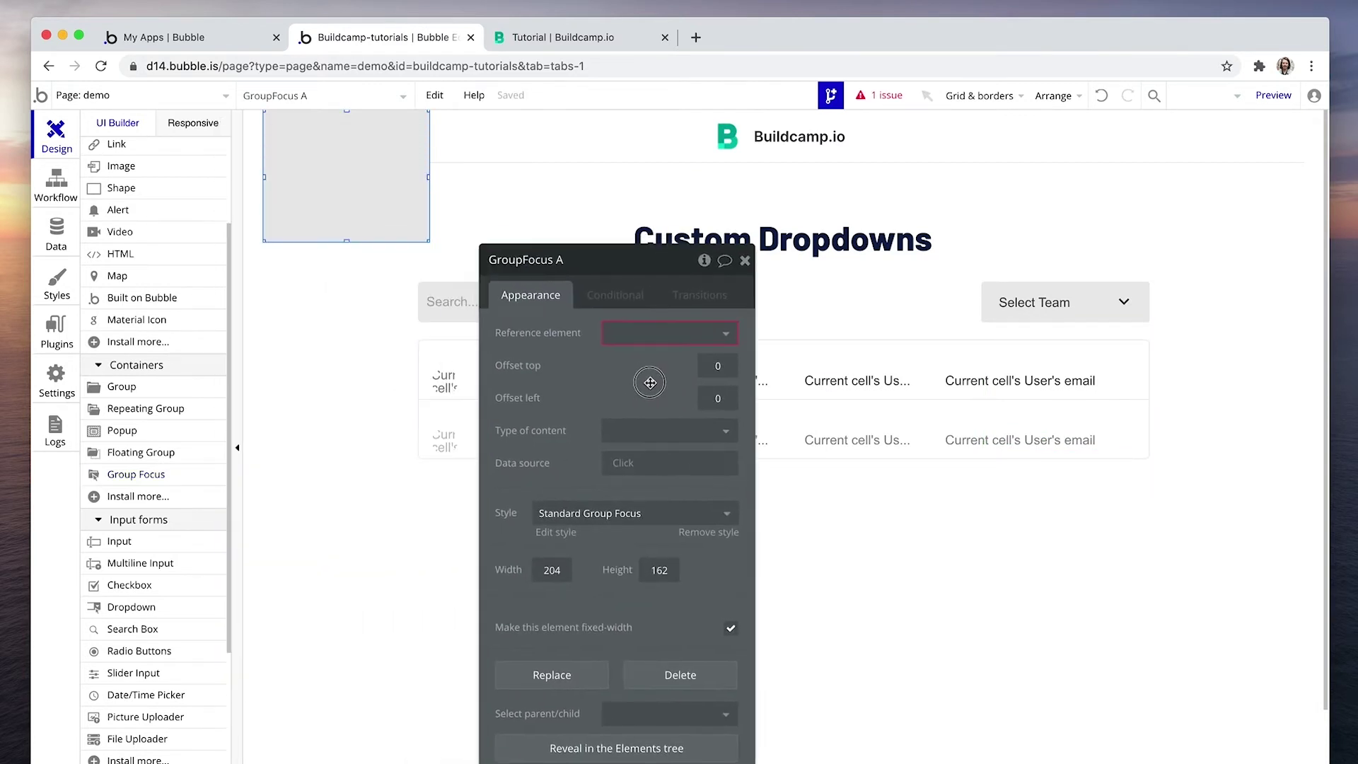
pyautogui.click(644, 336)
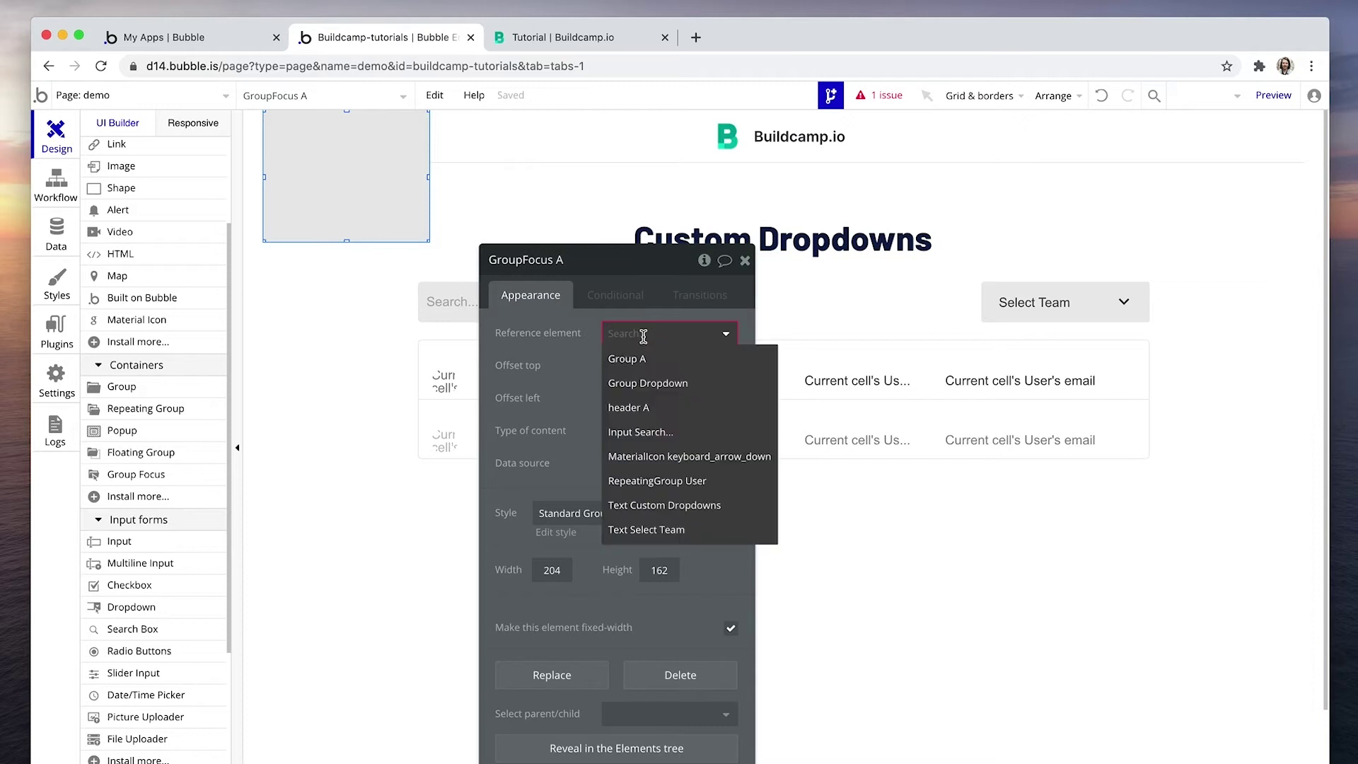
pyautogui.click(646, 384)
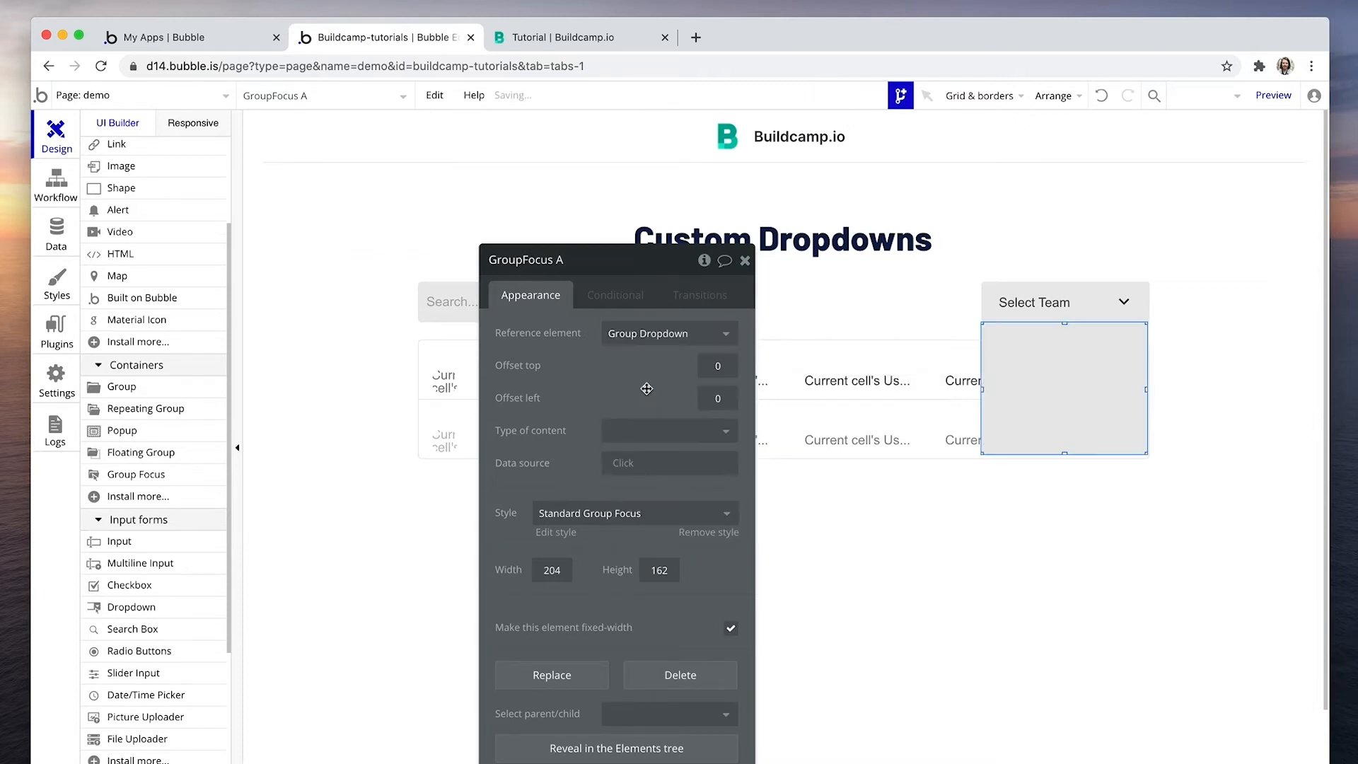
# Step: Match the focus group's width to the dropdown's 207 pixels
pyautogui.click(982, 305)
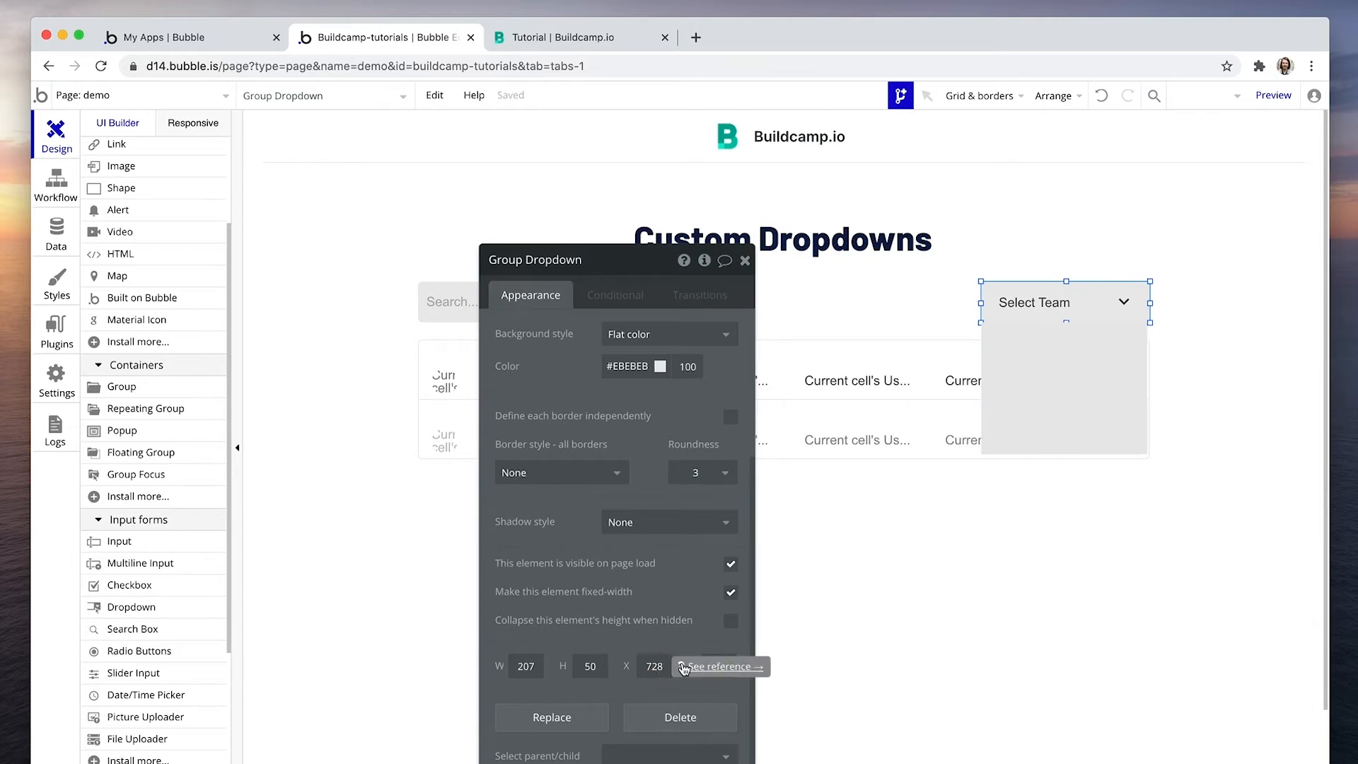
pyautogui.click(1061, 403)
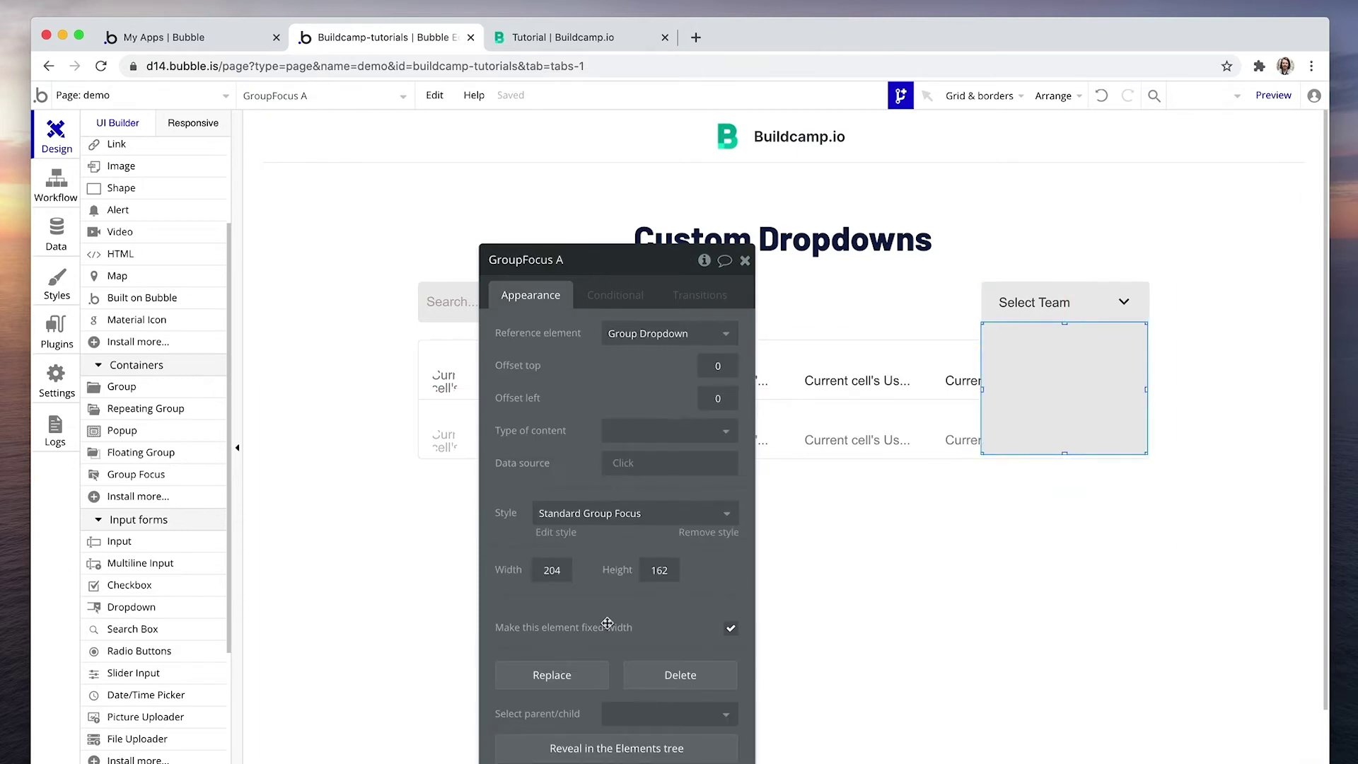
pyautogui.click(556, 570)
pyautogui.press('BackSpace')
pyautogui.write('7')
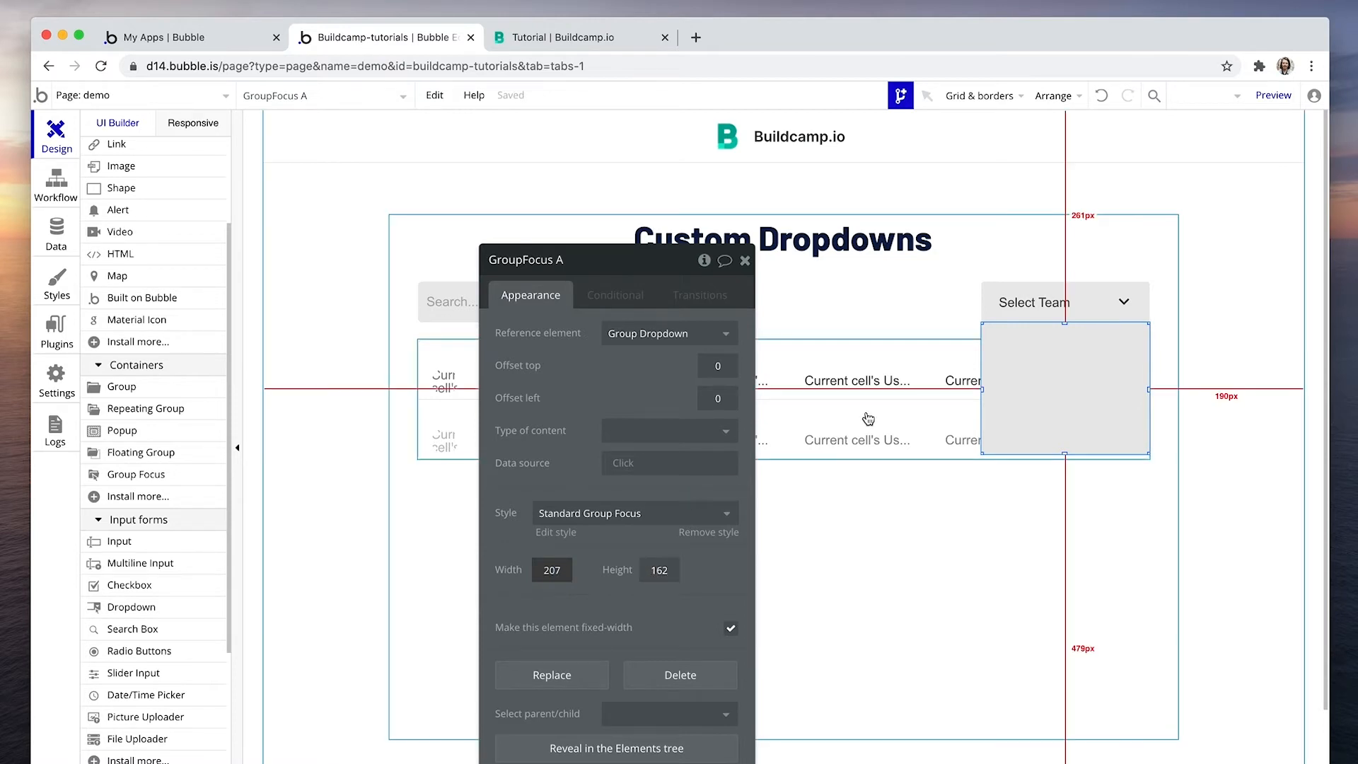
pyautogui.click(963, 311)
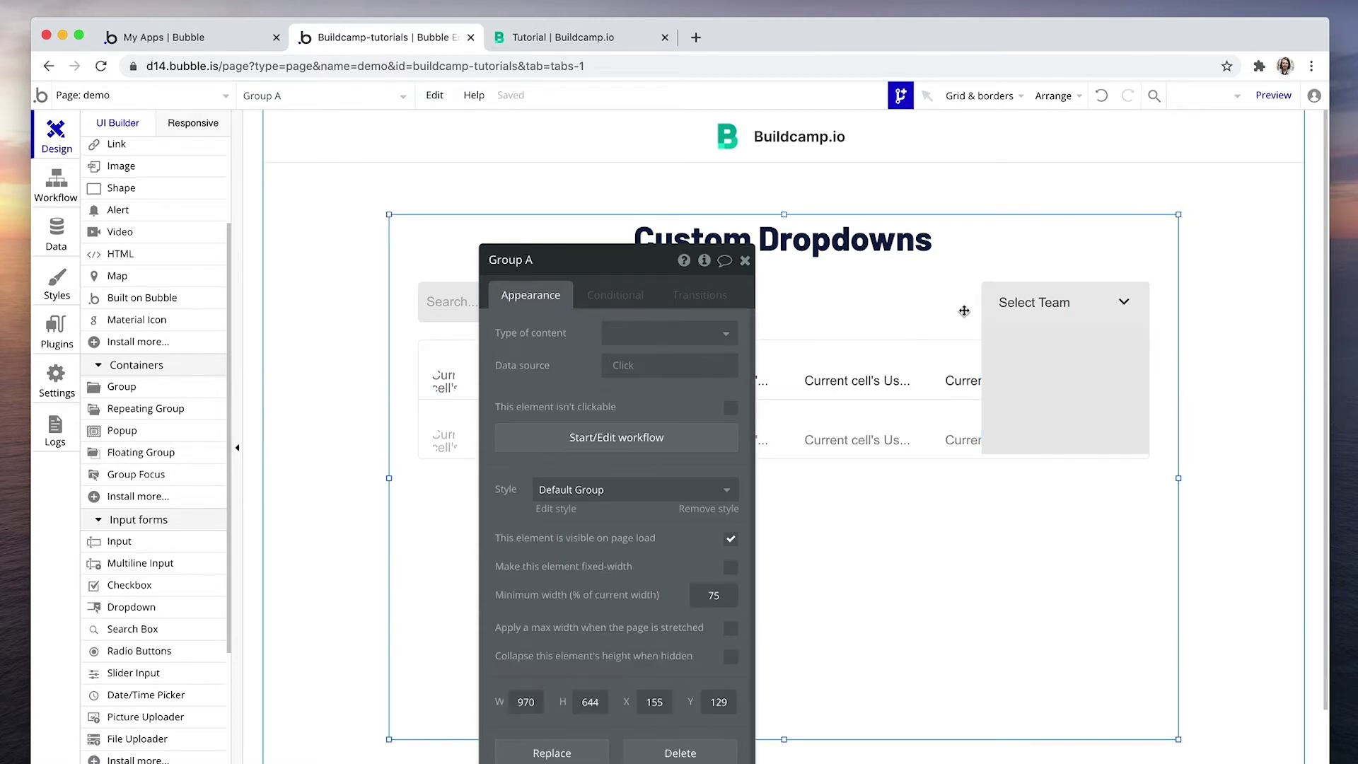
pyautogui.click(993, 352)
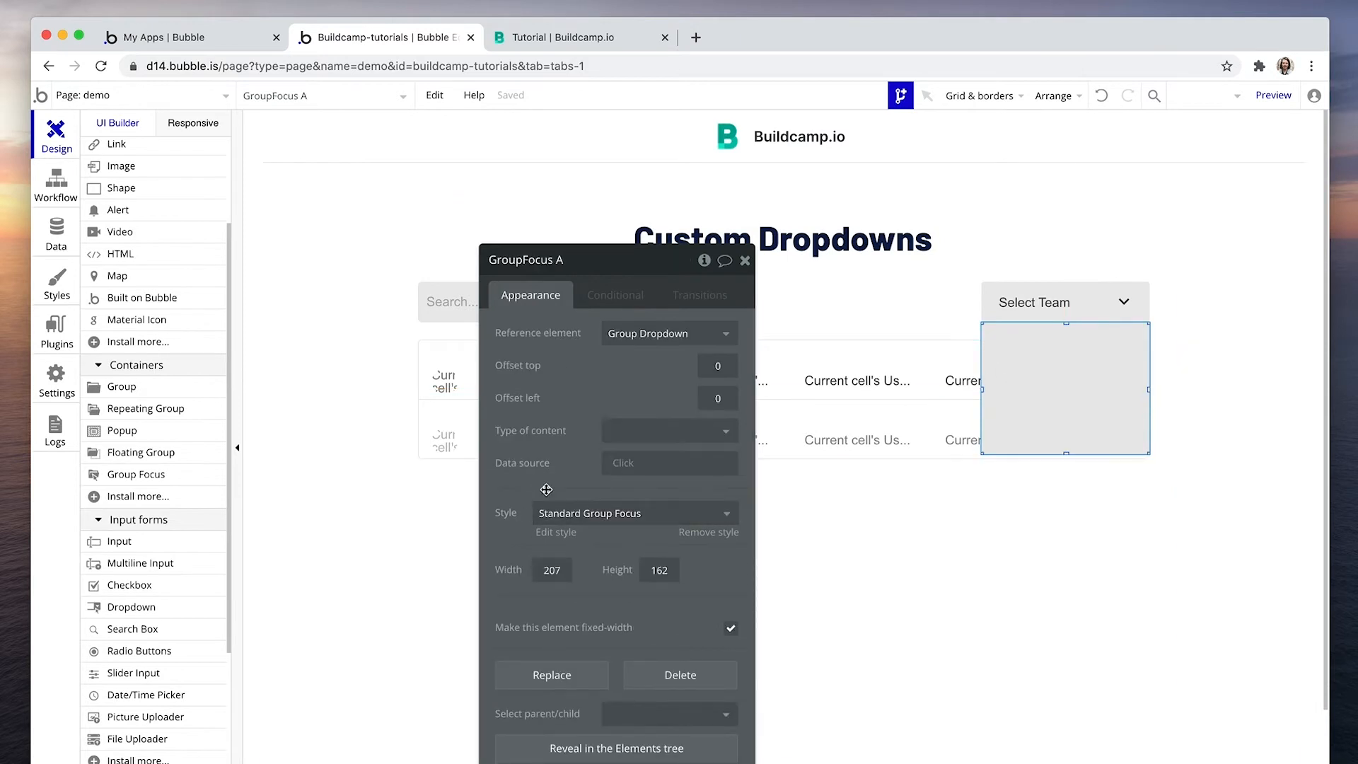
# Step: Remove the focus group's style and add a black outset shadow with blur 16
pyautogui.moveTo(545, 490); pyautogui.dragTo(517, 446)
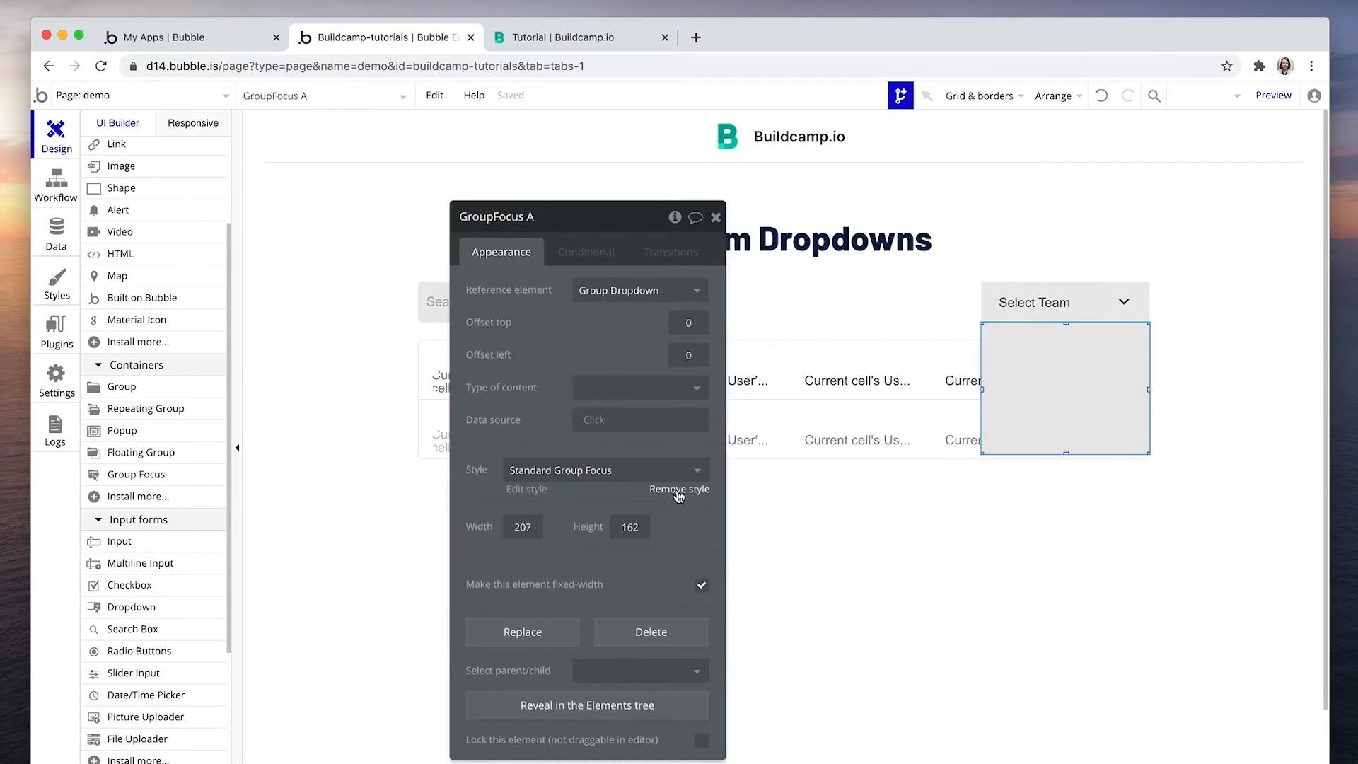
pyautogui.click(678, 489)
pyautogui.scroll(-3, 611, 520)
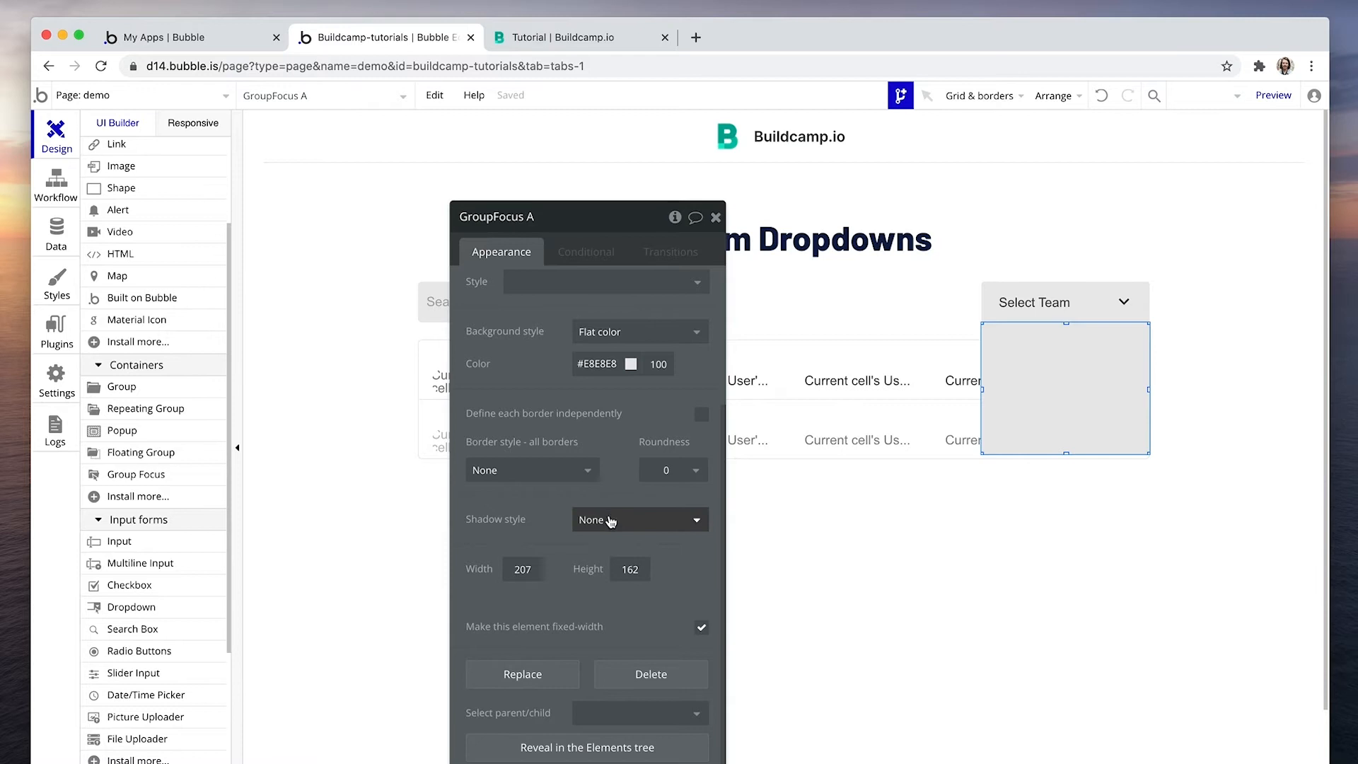
pyautogui.click(610, 520)
pyautogui.click(605, 569)
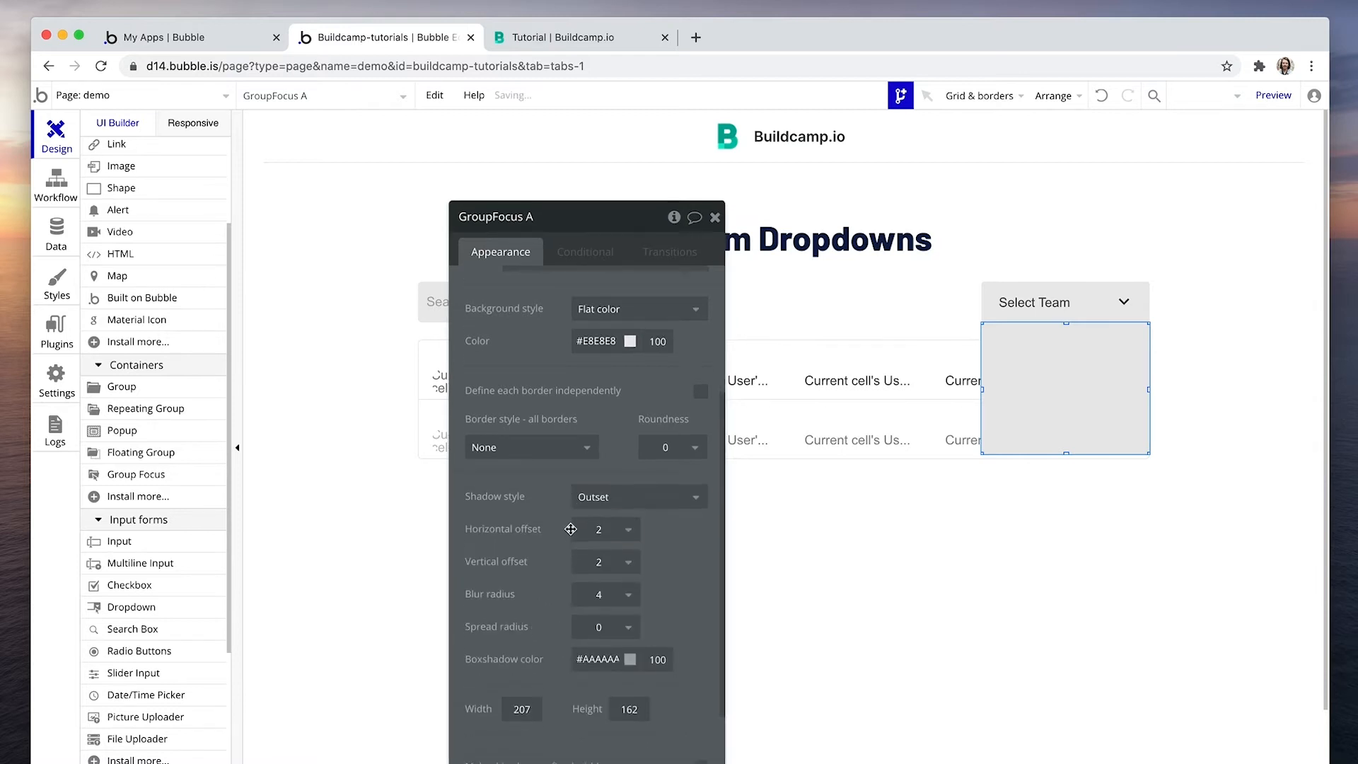
pyautogui.scroll(-3, 605, 570)
pyautogui.click(606, 517)
pyautogui.click(590, 665)
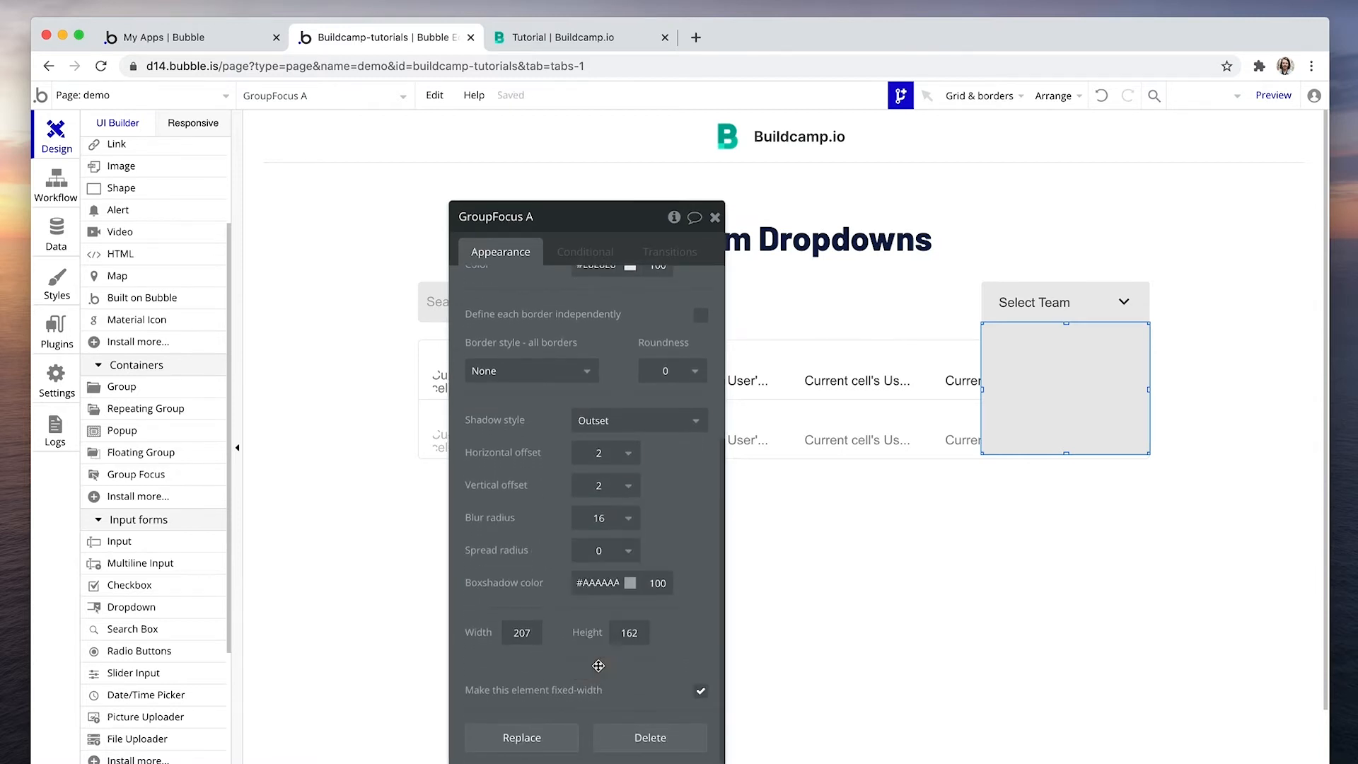
pyautogui.click(630, 583)
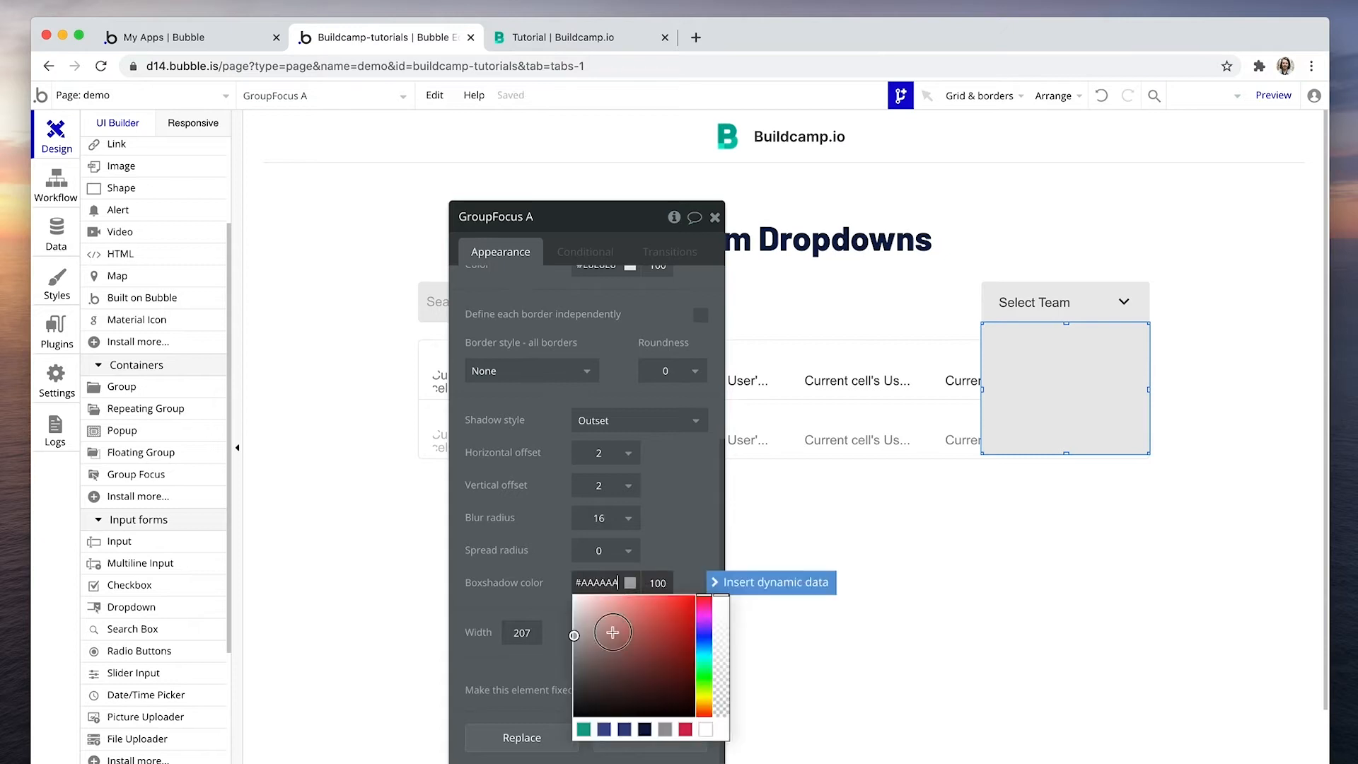
pyautogui.moveTo(613, 630); pyautogui.dragTo(574, 717)
pyautogui.click(658, 582)
pyautogui.write('8')
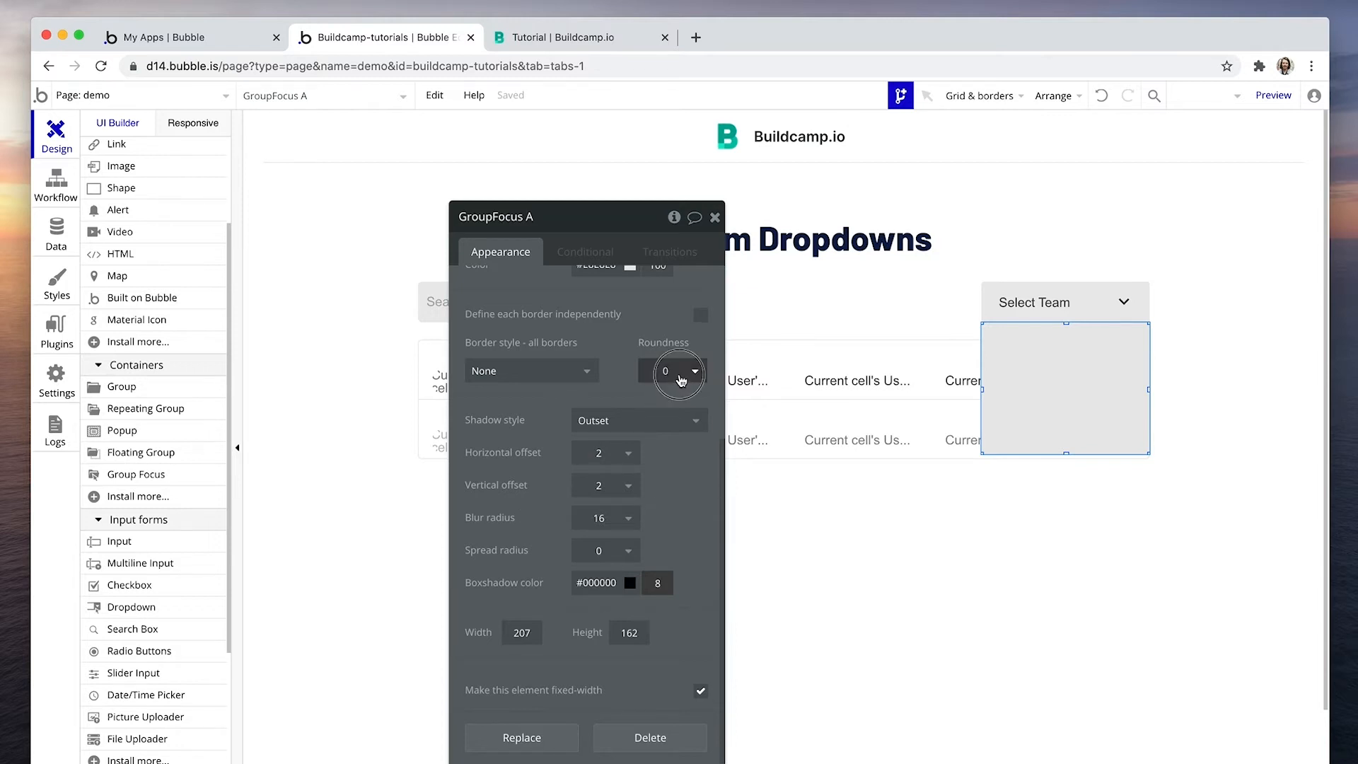
# Step: Set the focus panel's corner roundness to 5
pyautogui.click(668, 371)
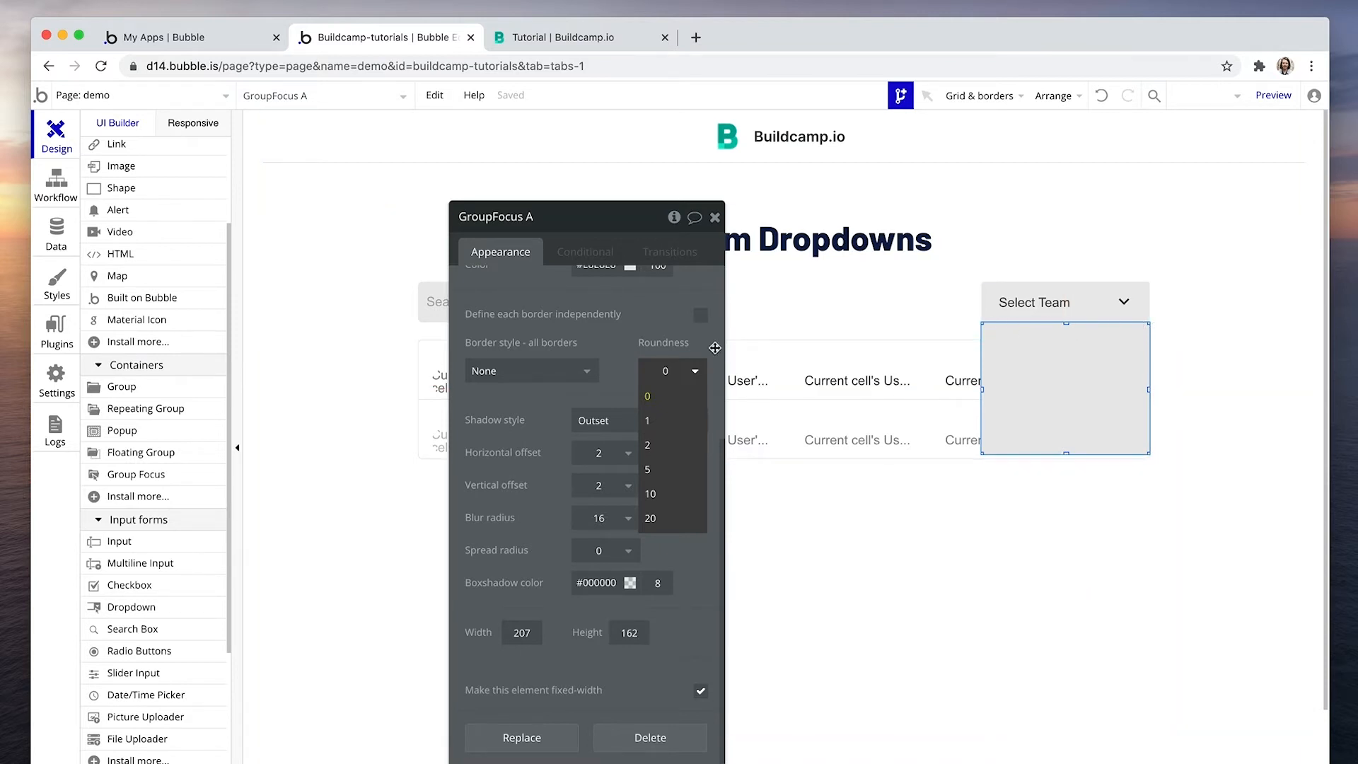
pyautogui.click(647, 396)
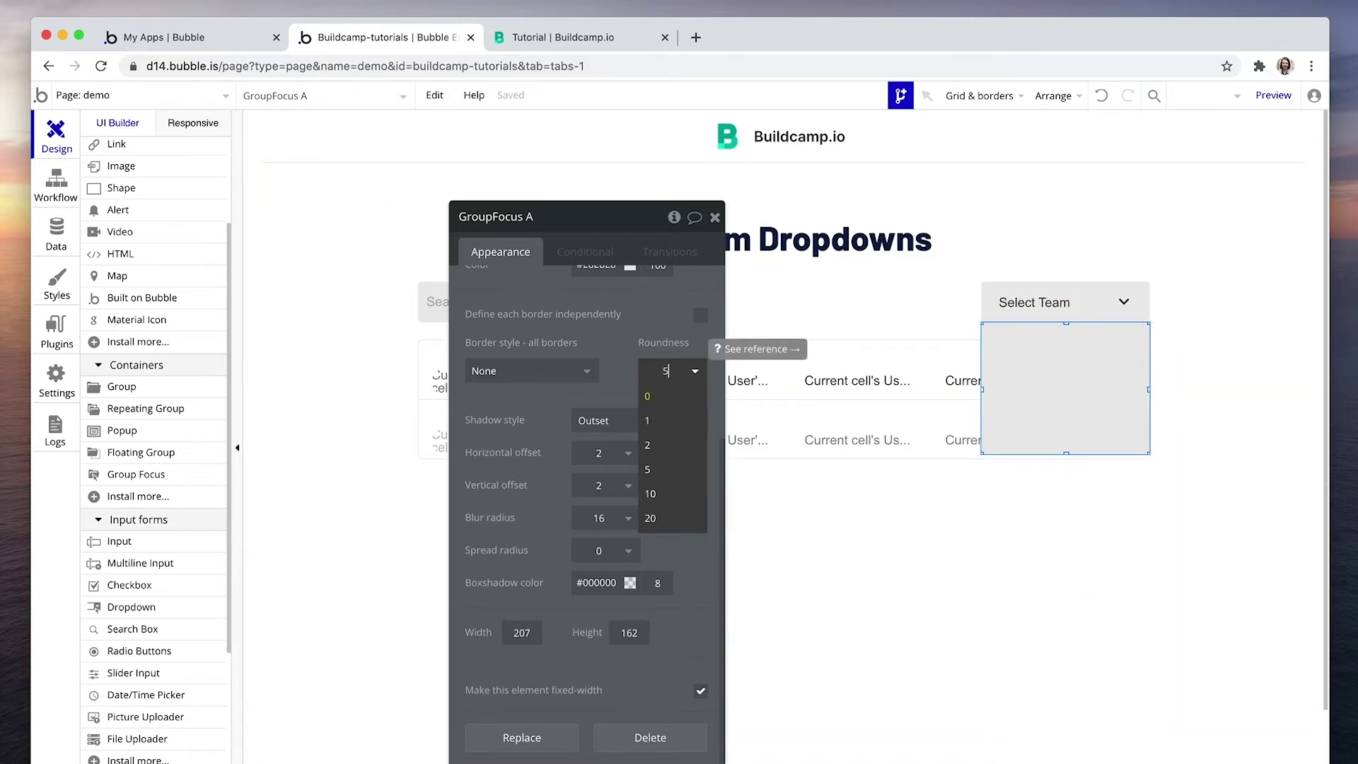
pyautogui.click(927, 326)
pyautogui.click(1017, 361)
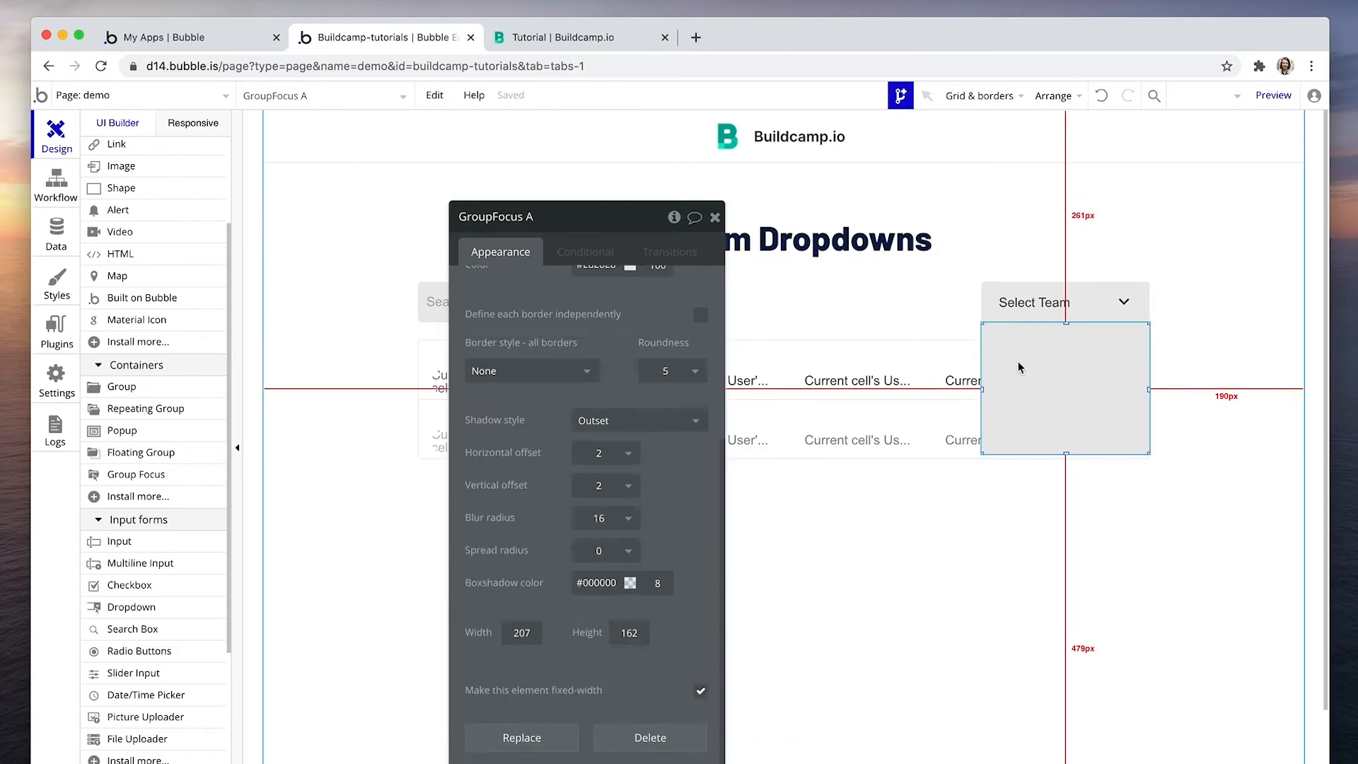
pyautogui.scroll(2, 612, 407)
pyautogui.scroll(2, 612, 407)
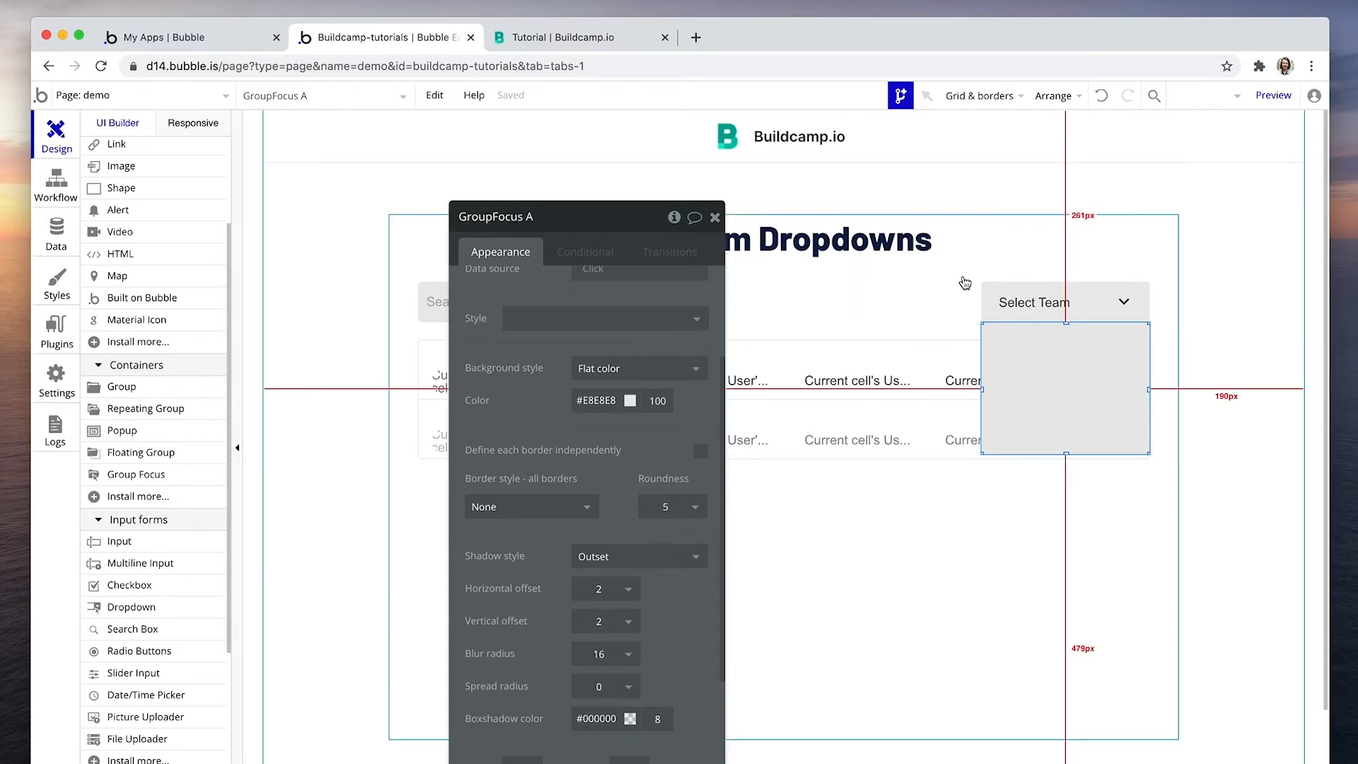
pyautogui.click(985, 287)
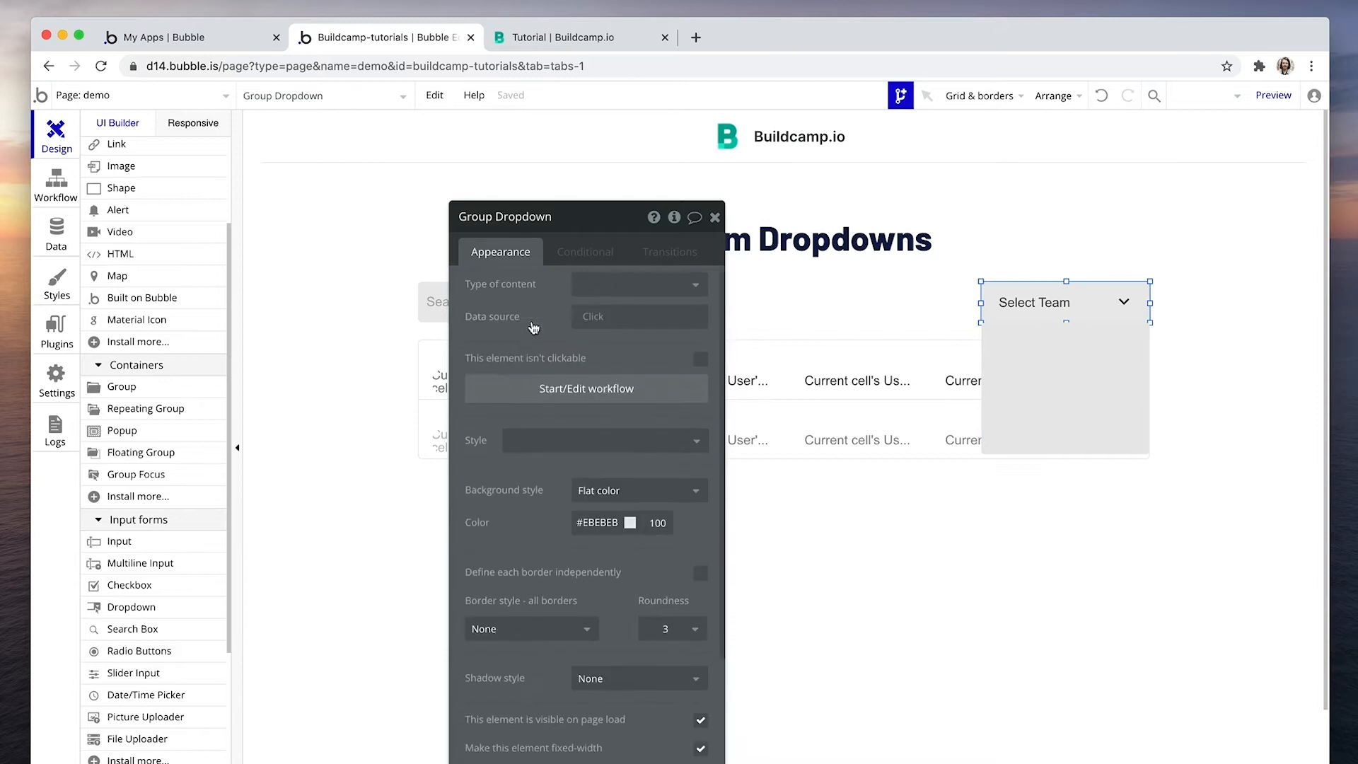
pyautogui.scroll(3, 598, 398)
# Step: Add a workflow on clicking Group Dropdown that toggles GroupFocus A
pyautogui.click(596, 400)
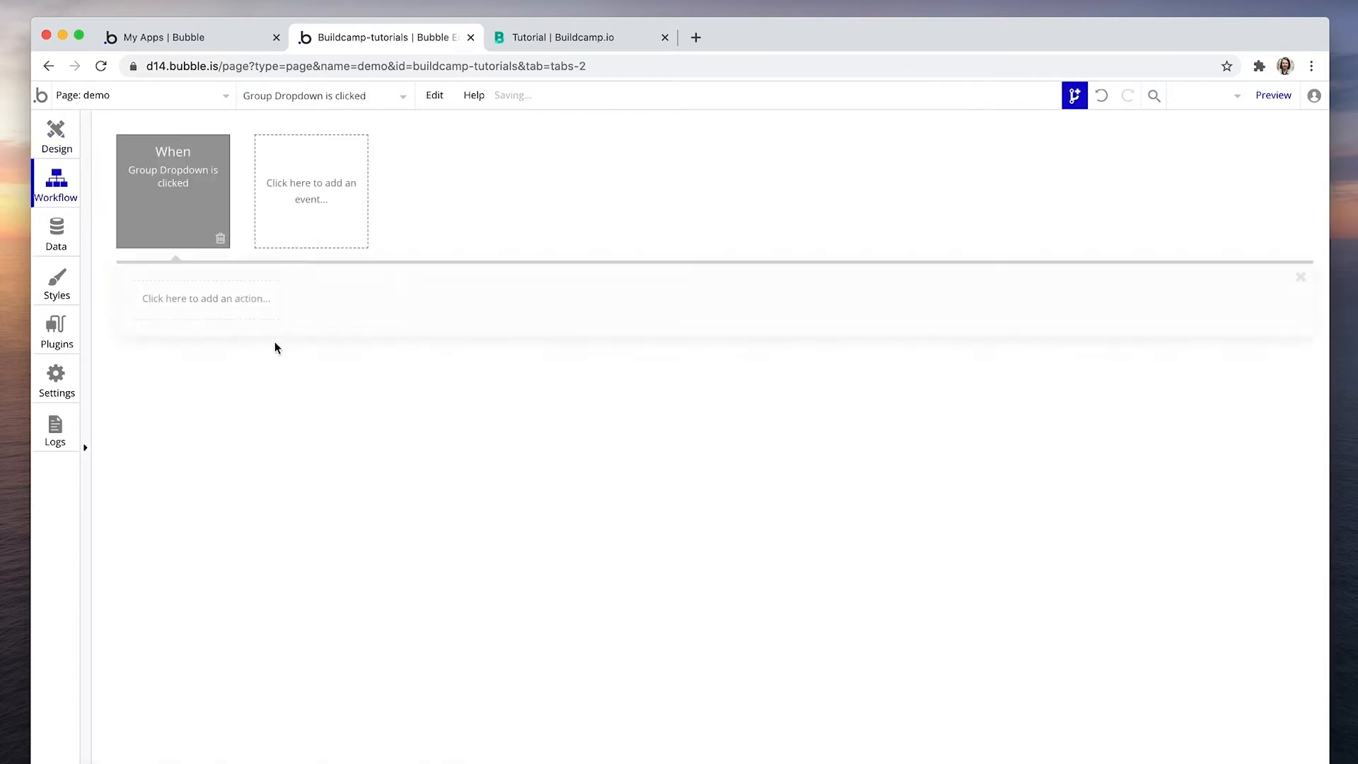
pyautogui.click(179, 300)
pyautogui.moveTo(207, 520)
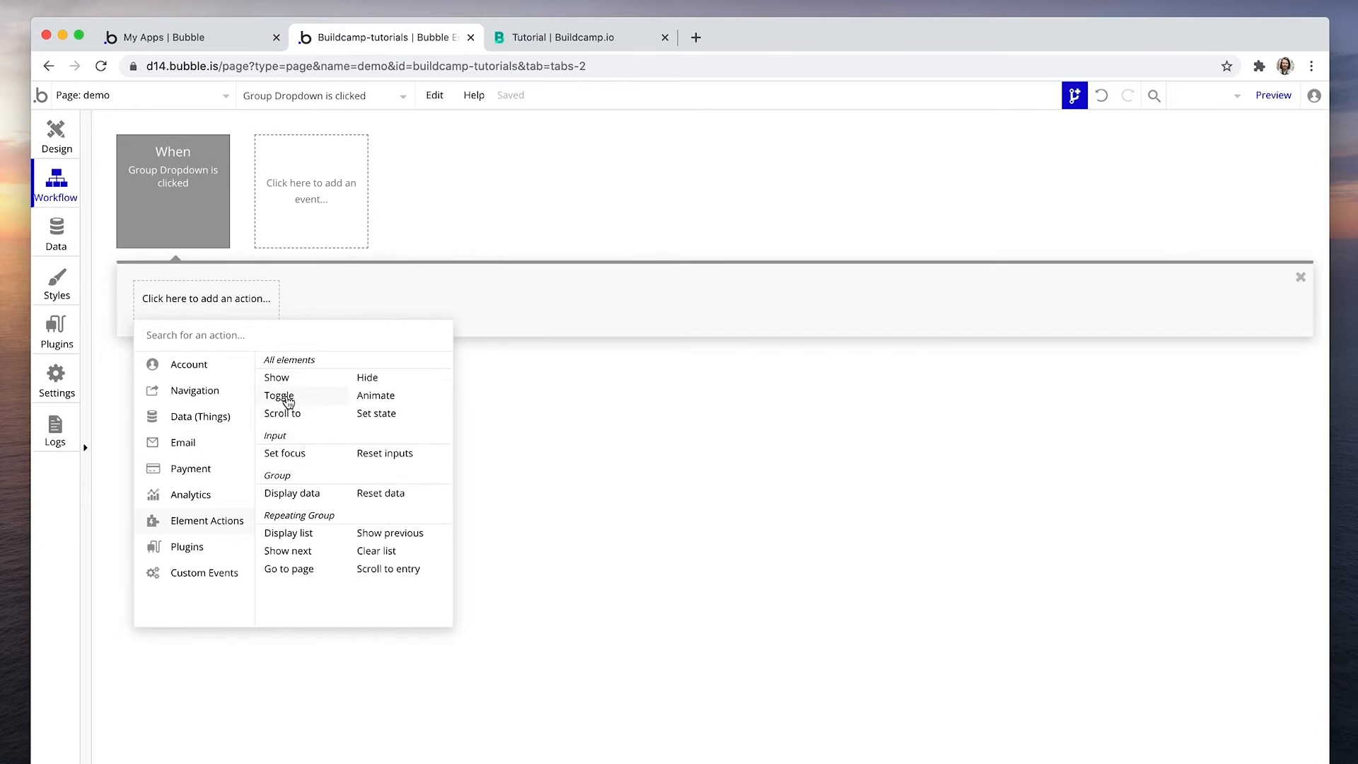
pyautogui.click(279, 396)
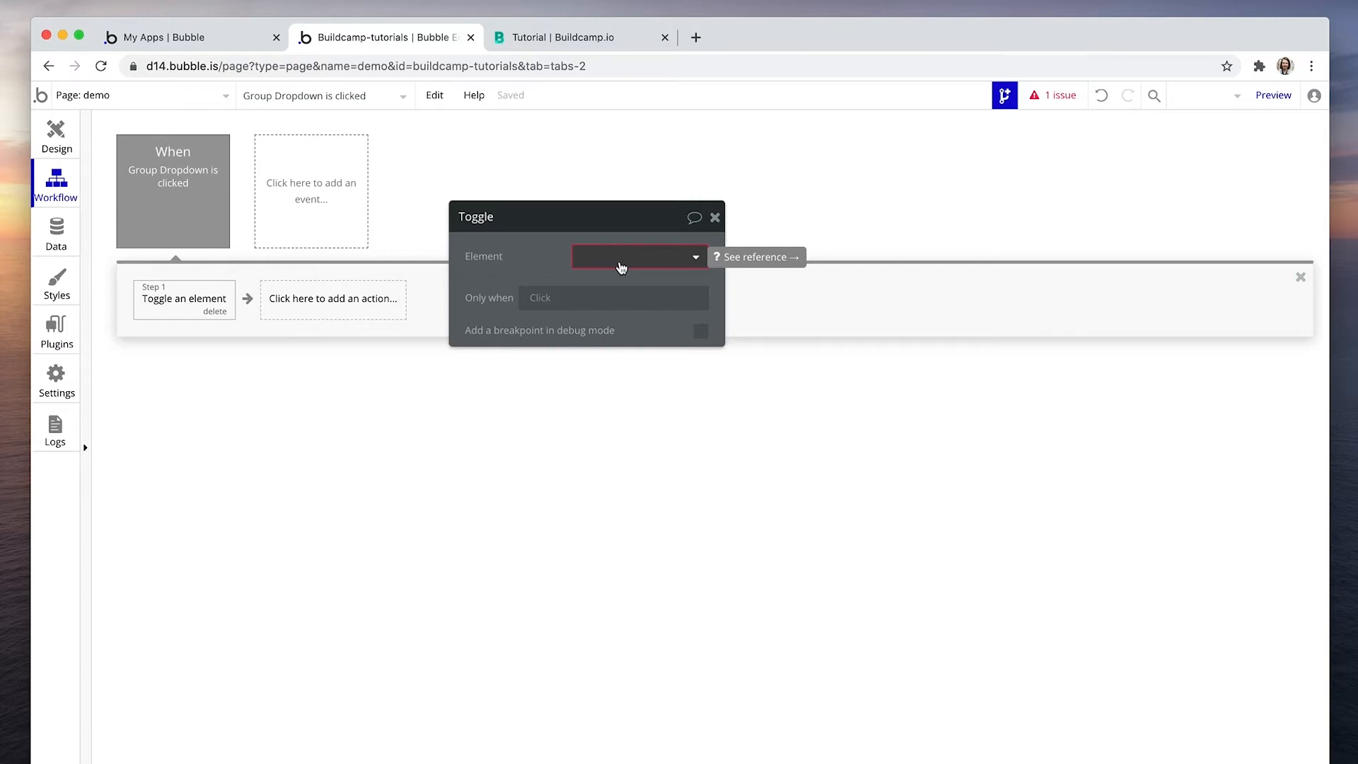
pyautogui.click(621, 260)
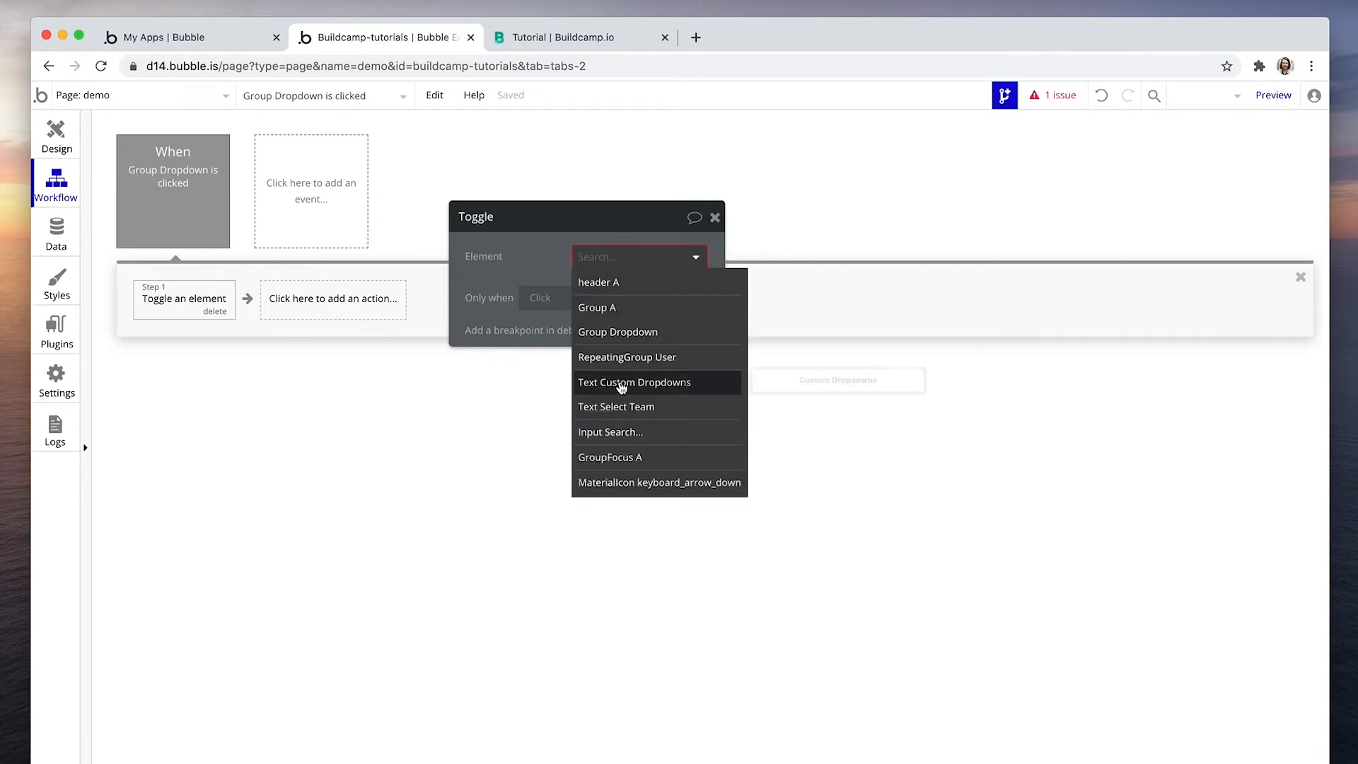
pyautogui.click(610, 456)
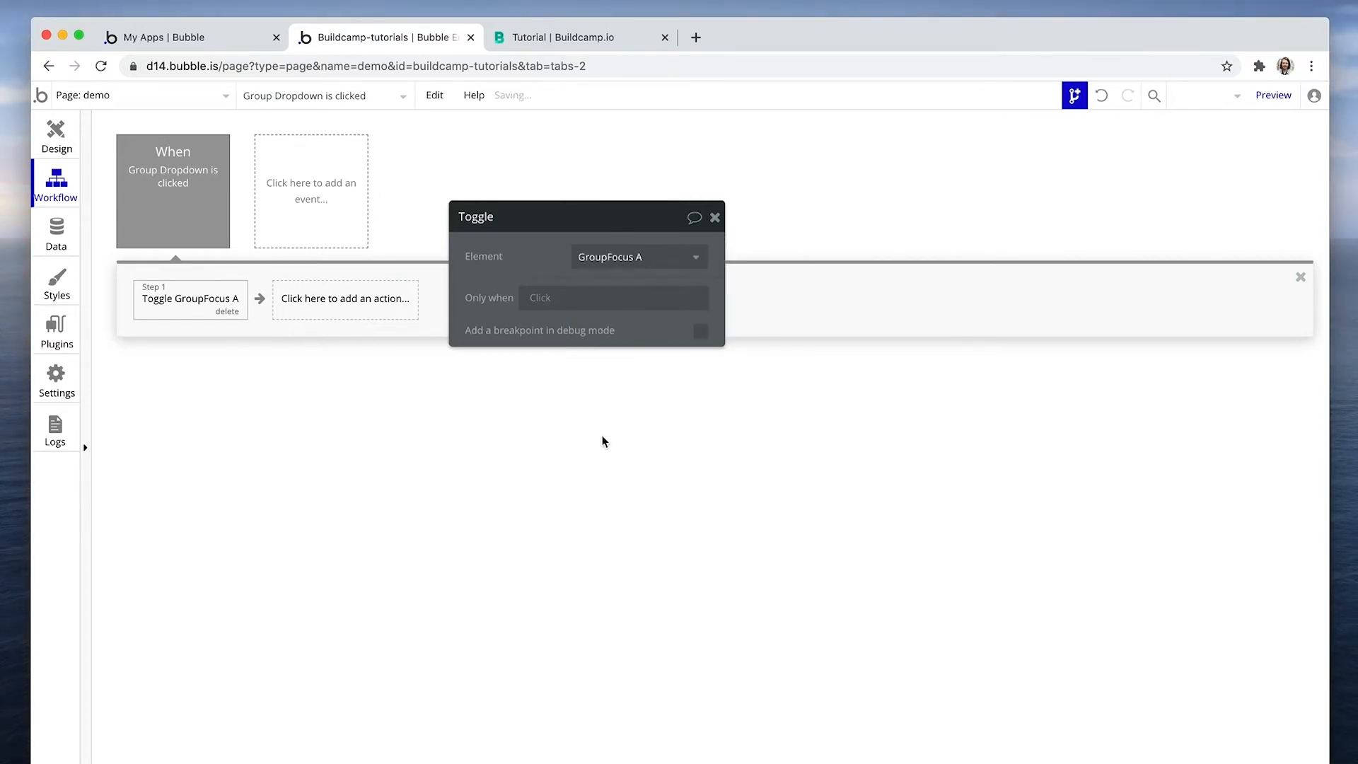
# Step: Switch to the live preview of the page
pyautogui.click(585, 38)
pyautogui.click(584, 99)
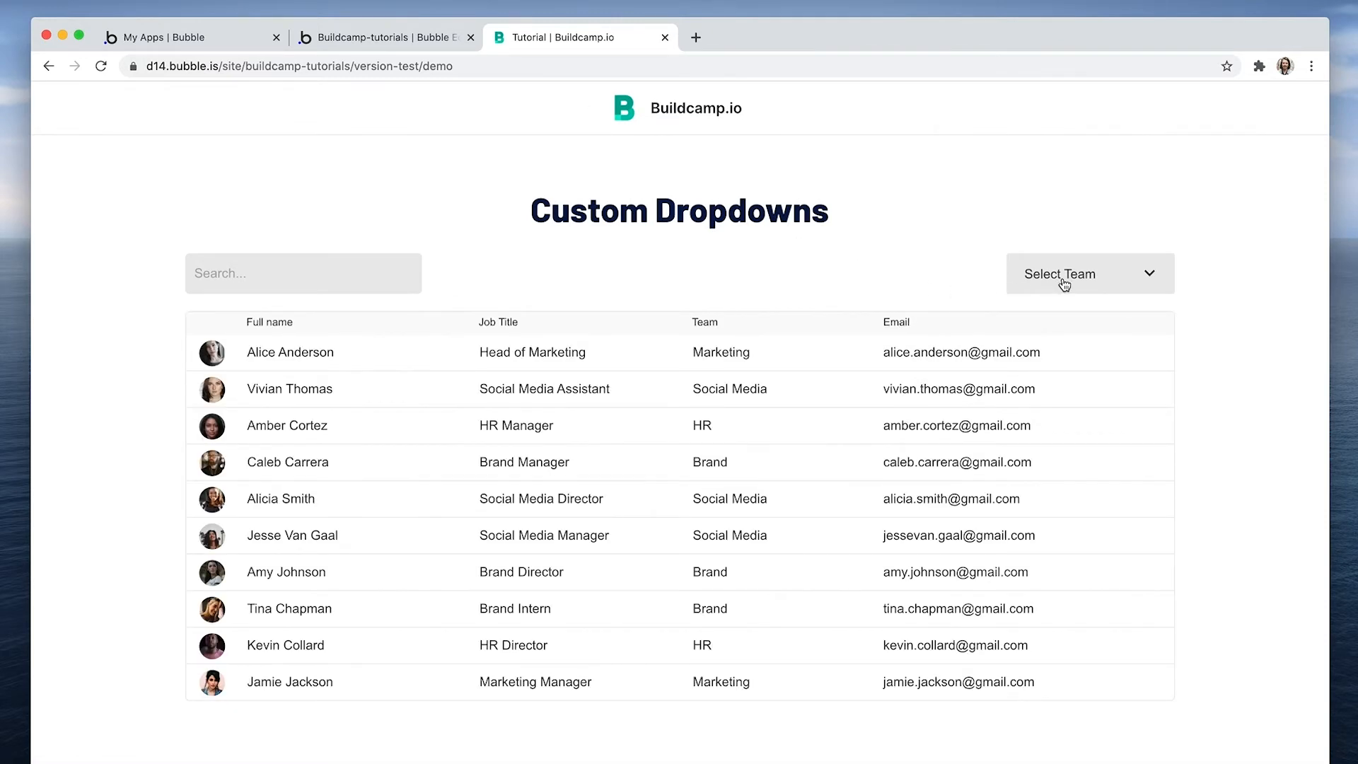
# Step: Open and close the Select Team panel several times in preview
pyautogui.click(1111, 279)
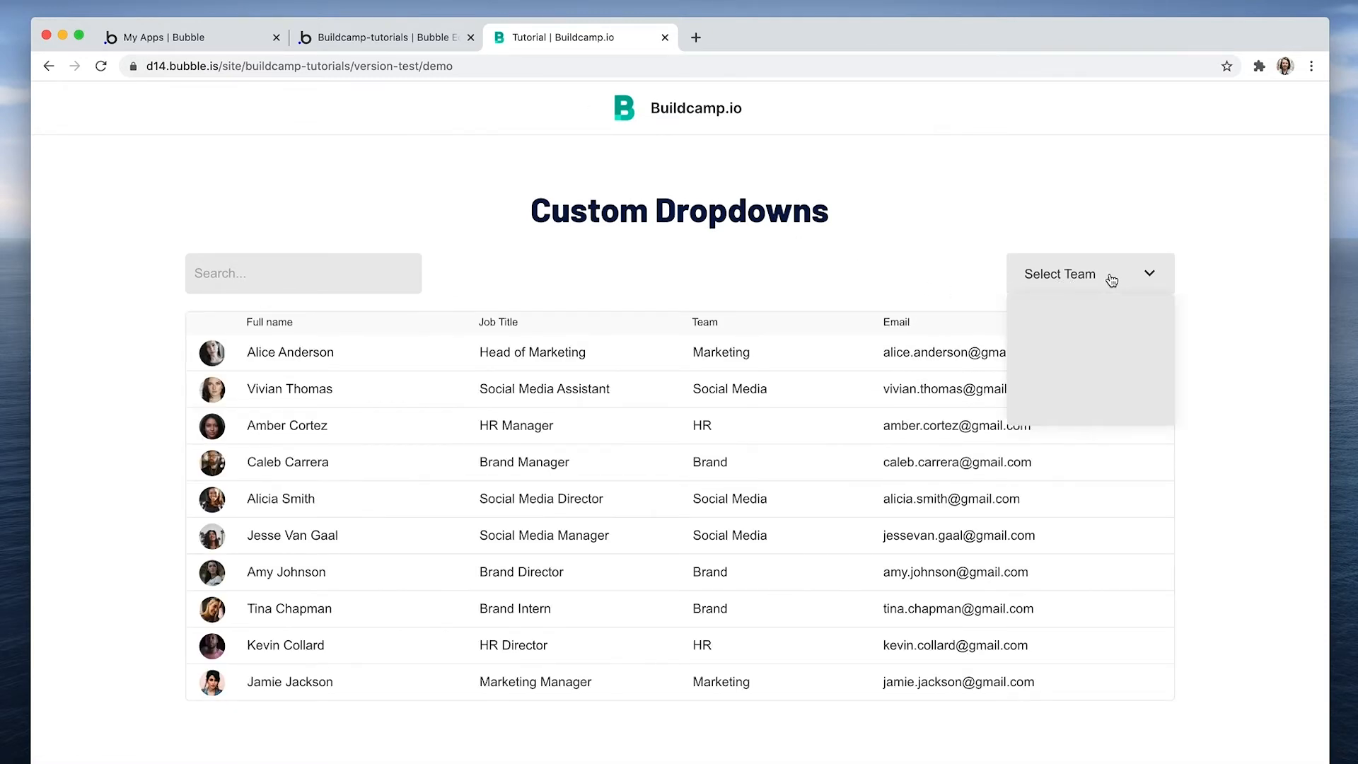
pyautogui.click(1111, 279)
pyautogui.click(1111, 279)
pyautogui.click(1111, 279)
# Step: Draw a repeating group inside GroupFocus A beneath Select Team
pyautogui.click(410, 35)
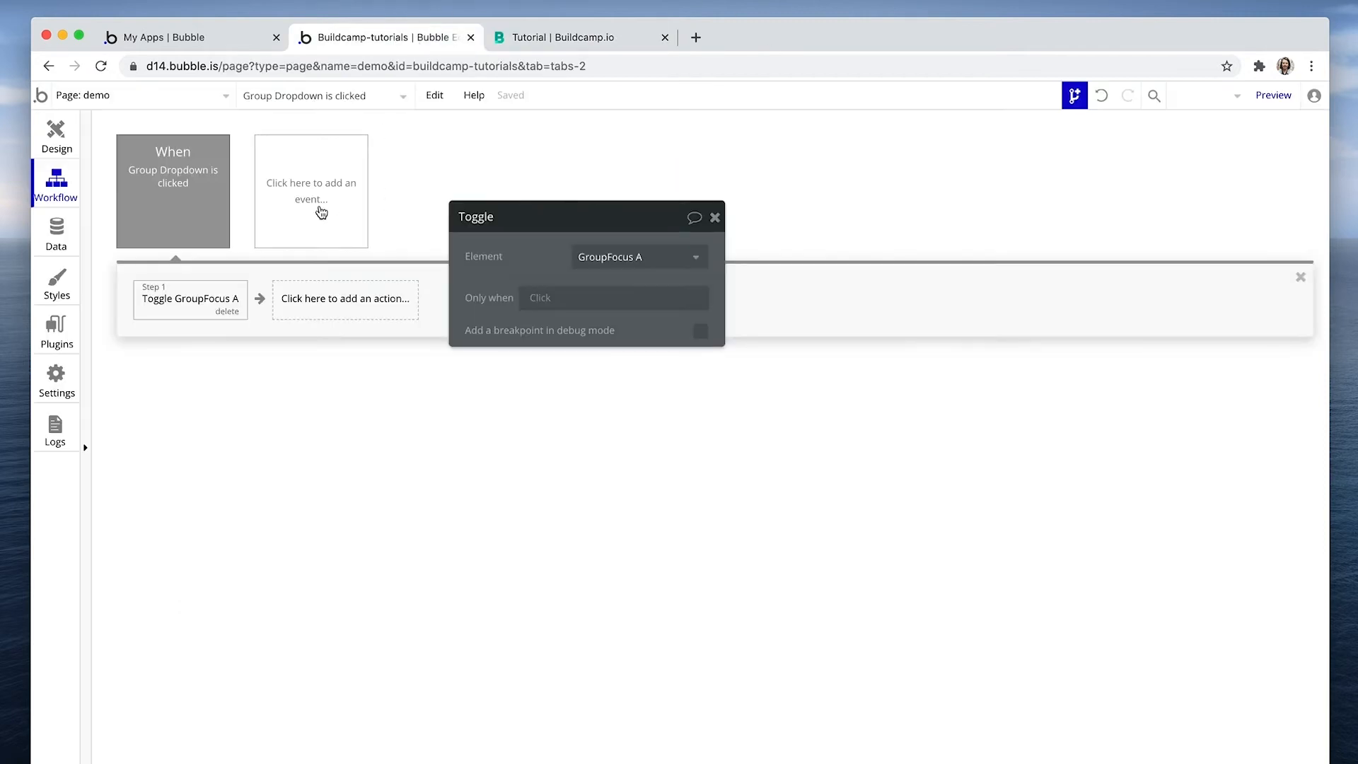
pyautogui.click(57, 138)
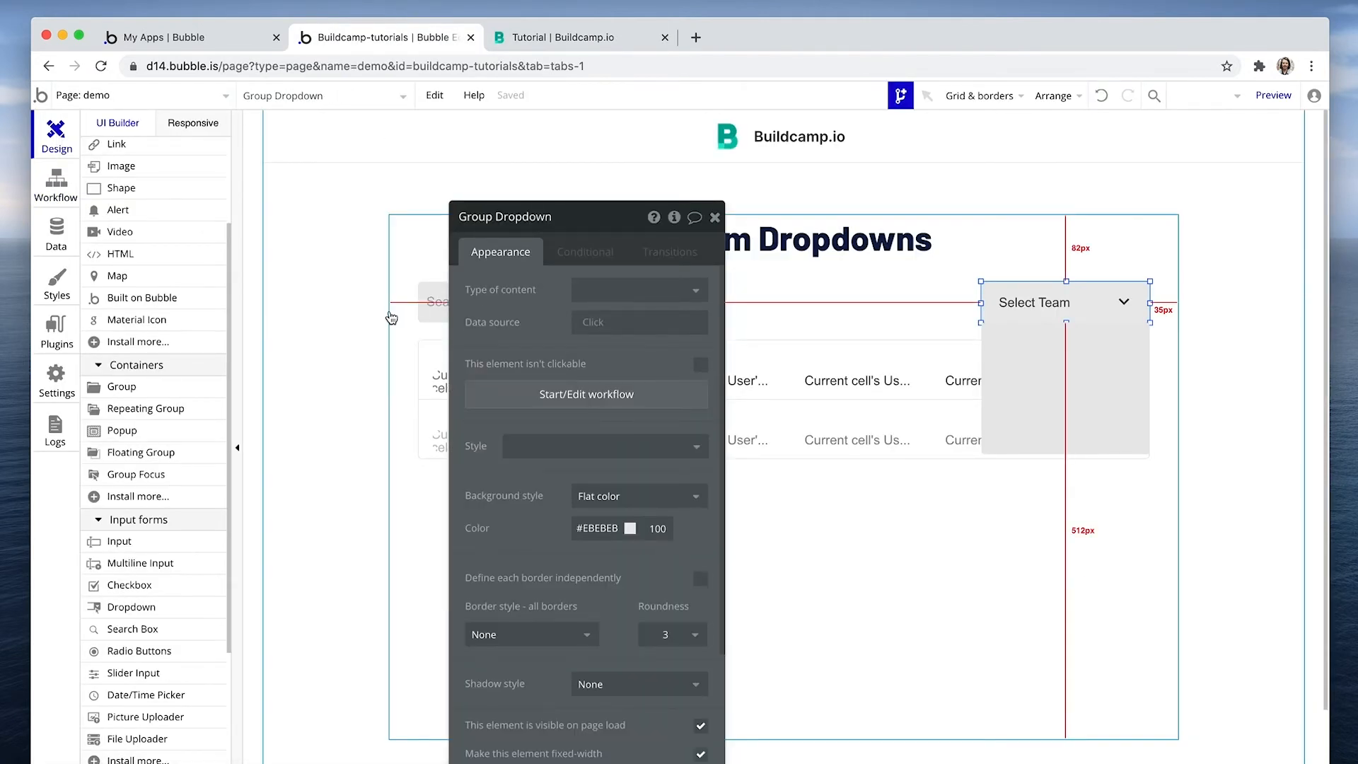
pyautogui.scroll(-2, 110, 314)
pyautogui.scroll(-2, 110, 314)
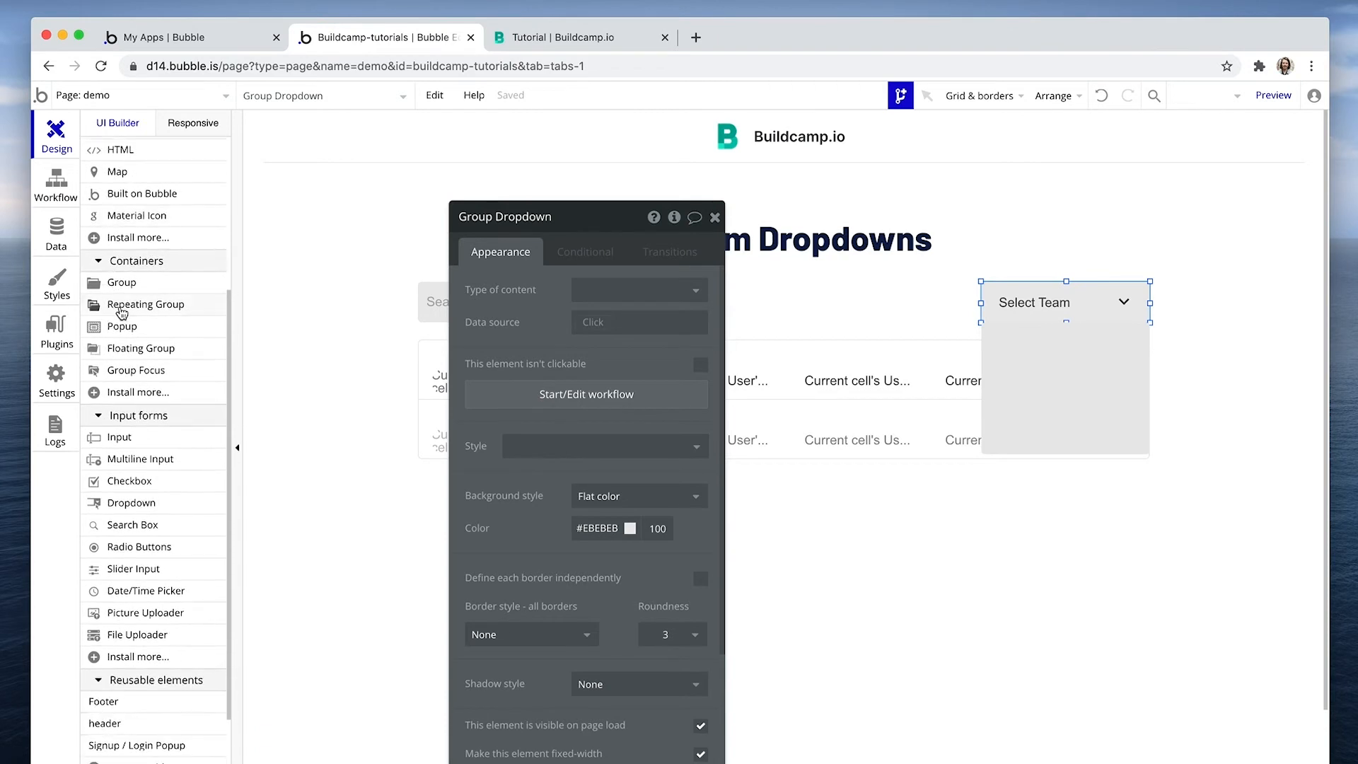
pyautogui.click(146, 304)
pyautogui.moveTo(995, 329); pyautogui.dragTo(1135, 450)
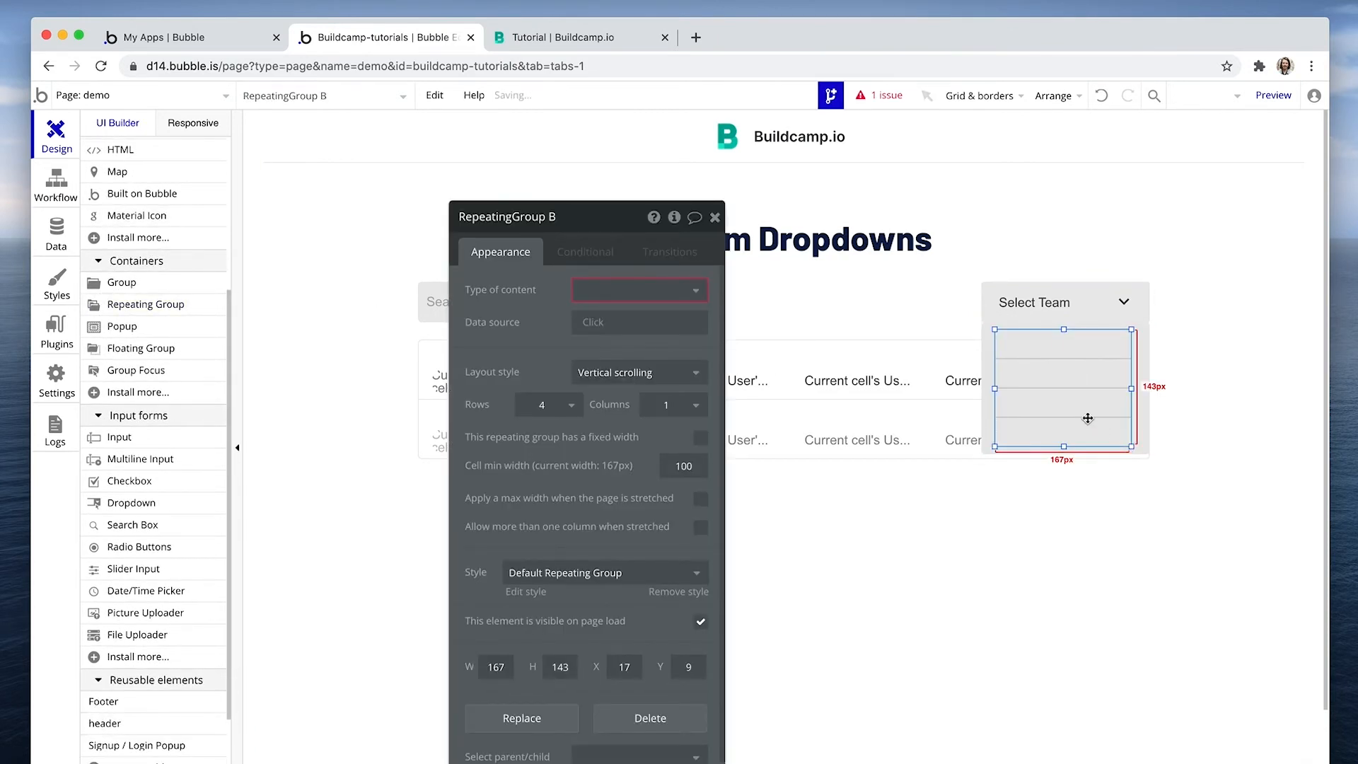
# Step: Centre the repeating group horizontally and stretch it to the panel's full width
pyautogui.rightClick(1020, 388)
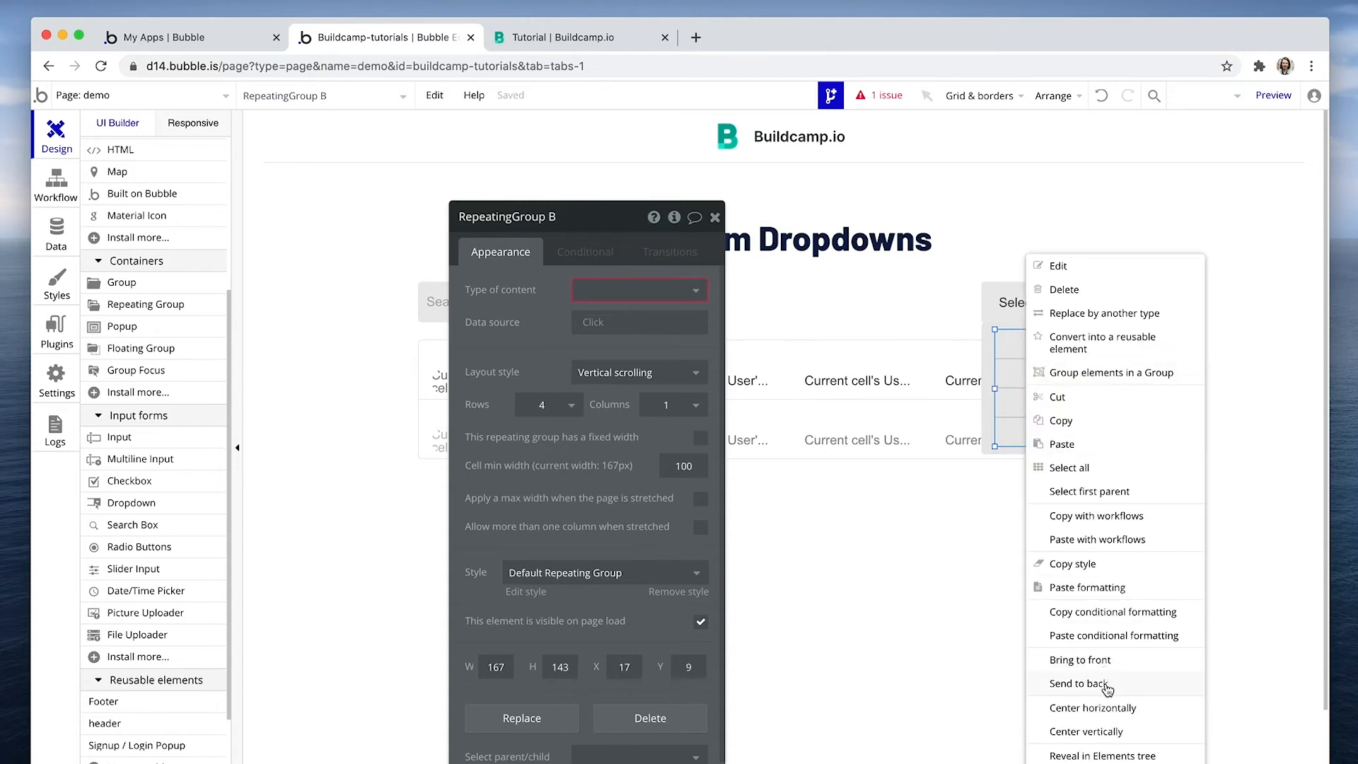
pyautogui.click(1109, 708)
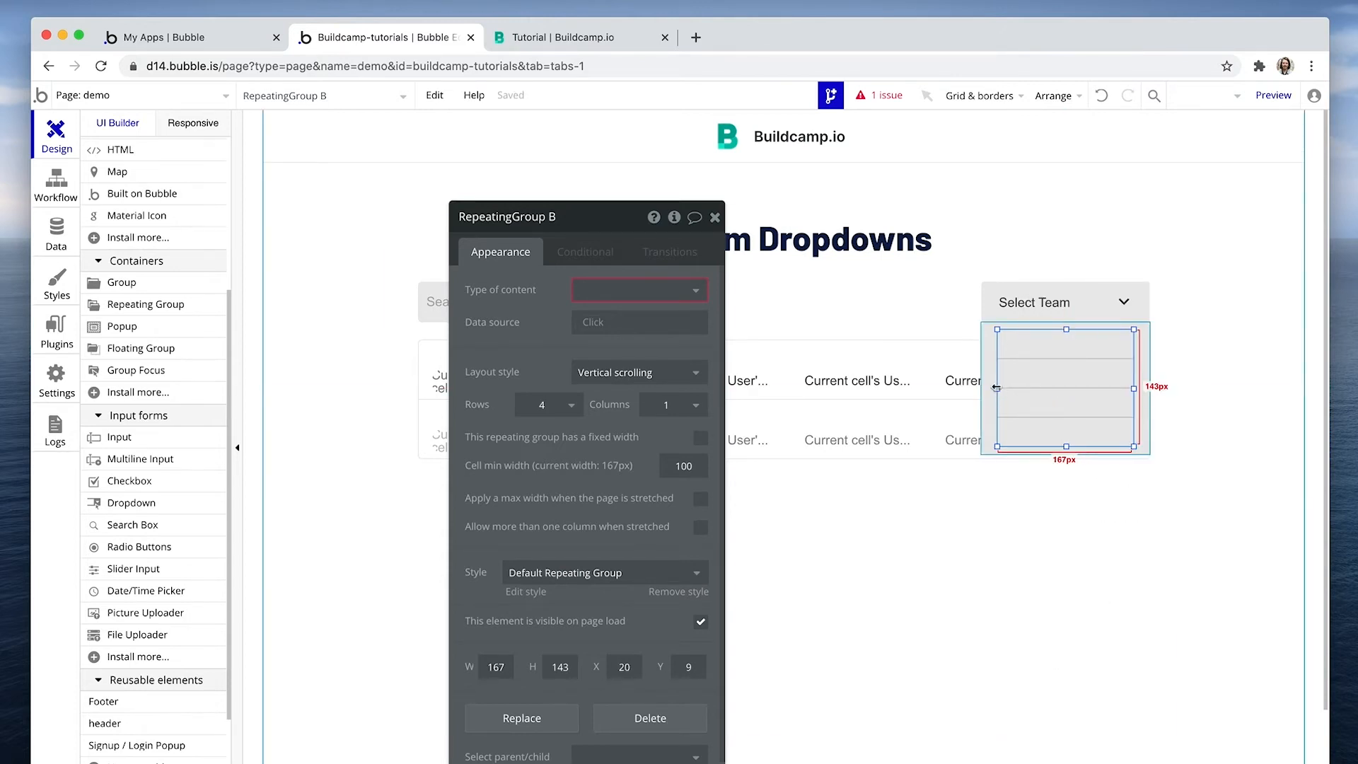
pyautogui.moveTo(996, 386); pyautogui.dragTo(982, 388)
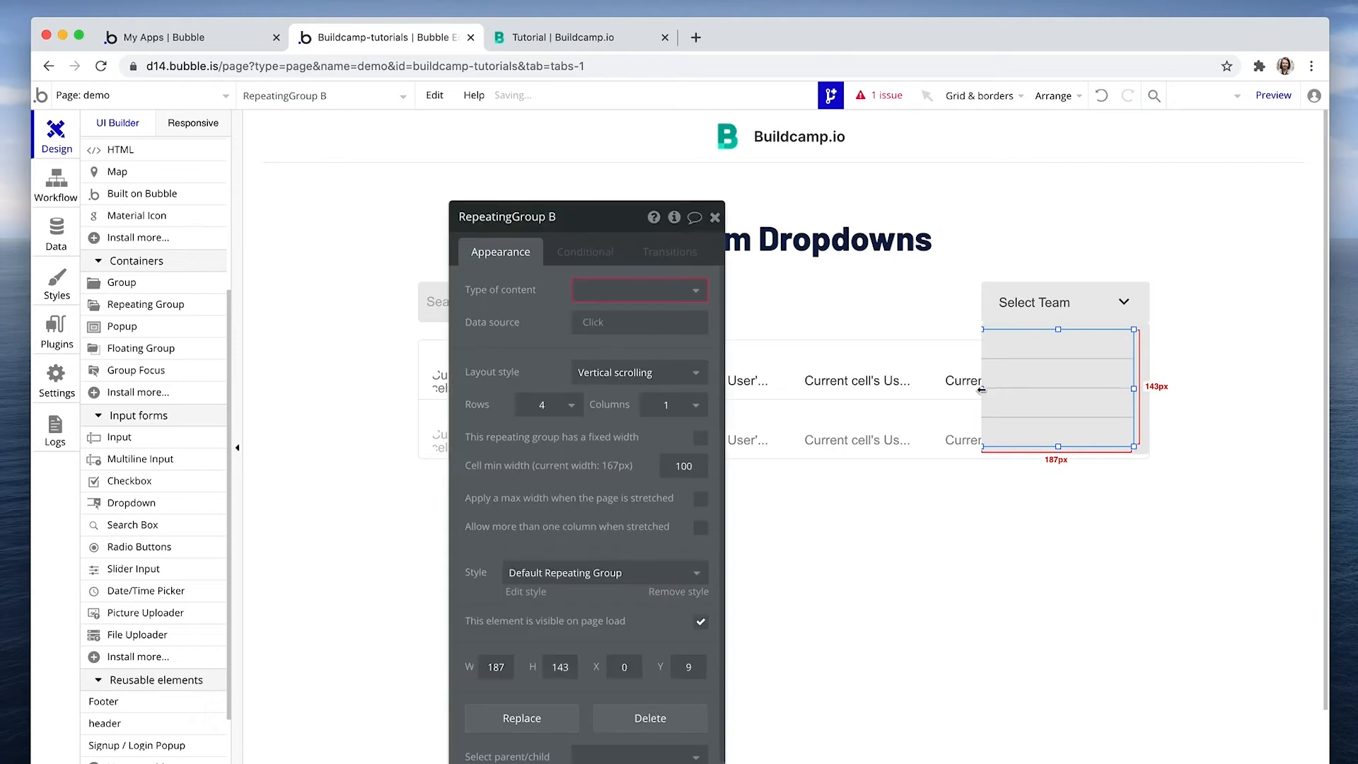
pyautogui.moveTo(1133, 388); pyautogui.dragTo(1146, 390)
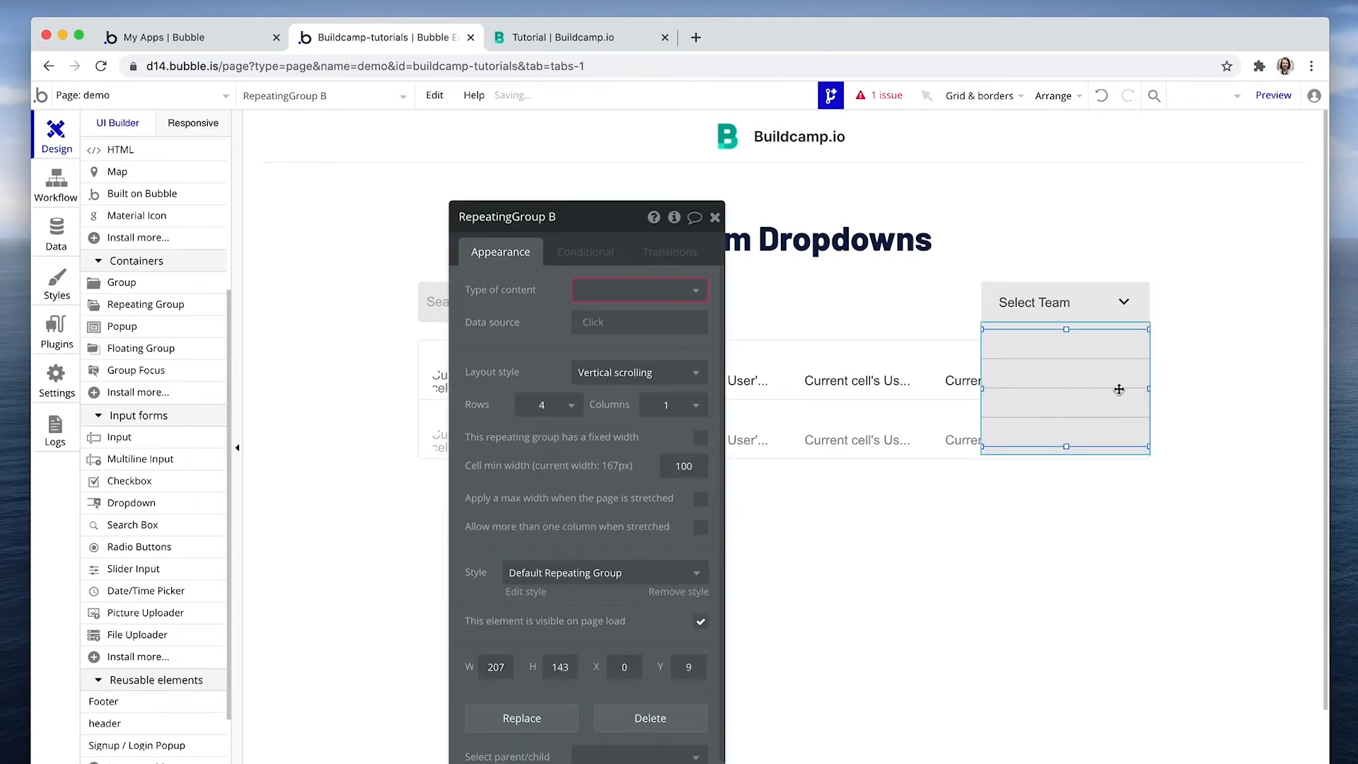
# Step: Set the repeating group's content type to Team, sourced from a search for all Teams
pyautogui.click(637, 289)
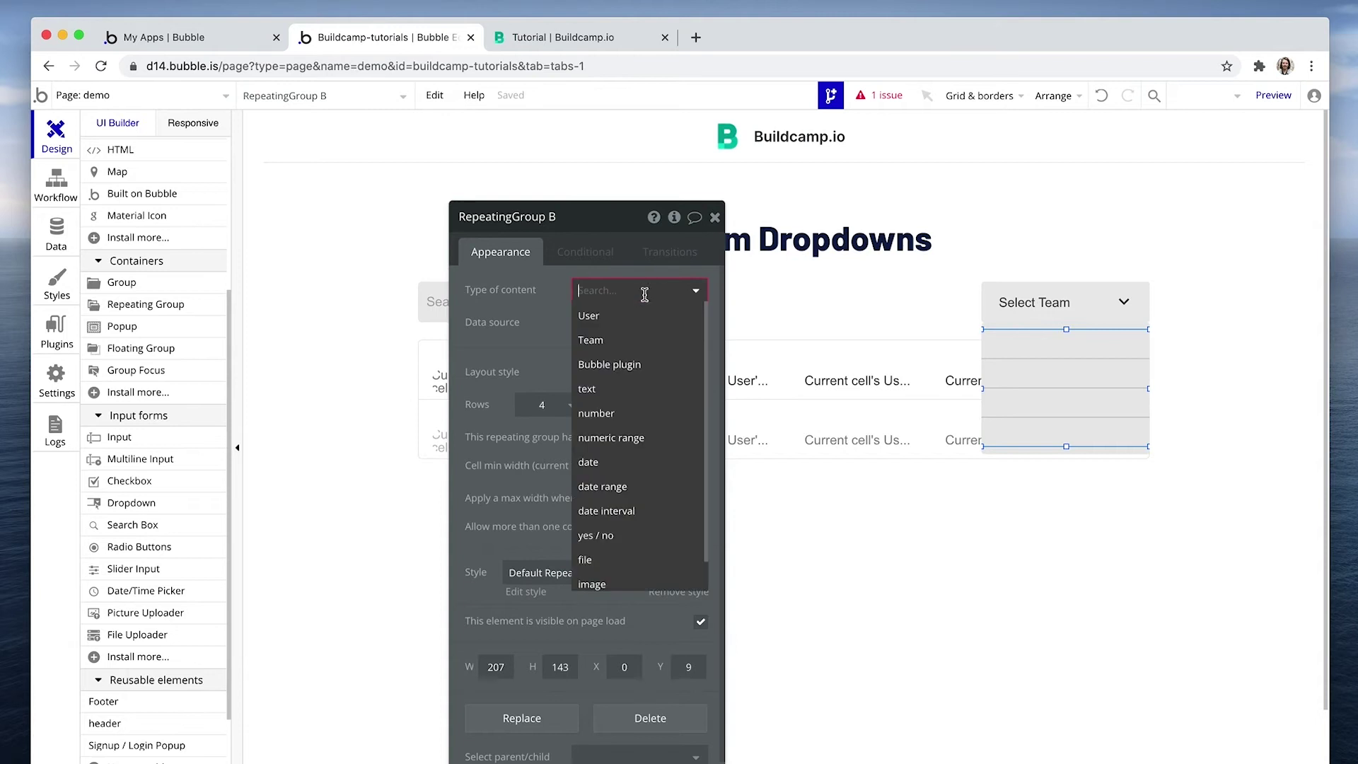
pyautogui.click(636, 341)
pyautogui.click(615, 321)
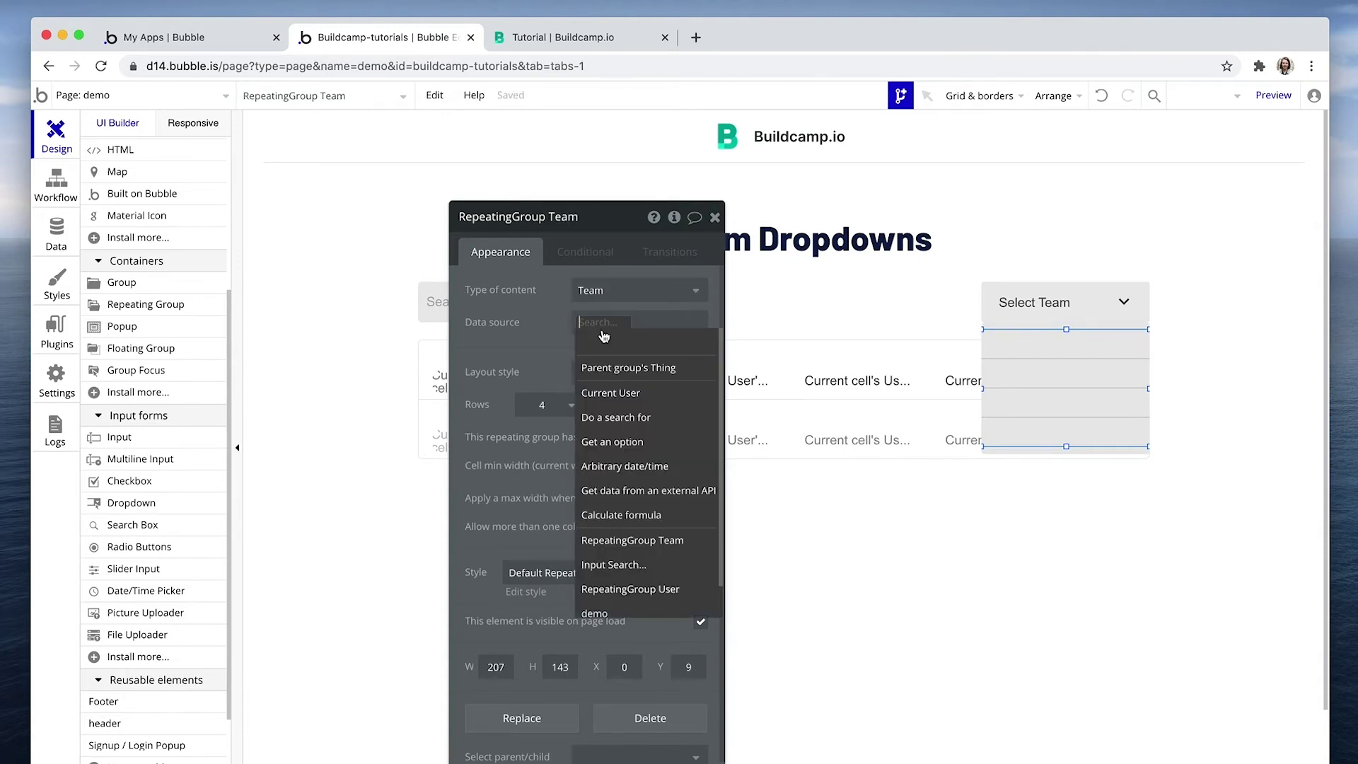
pyautogui.click(613, 416)
pyautogui.click(353, 255)
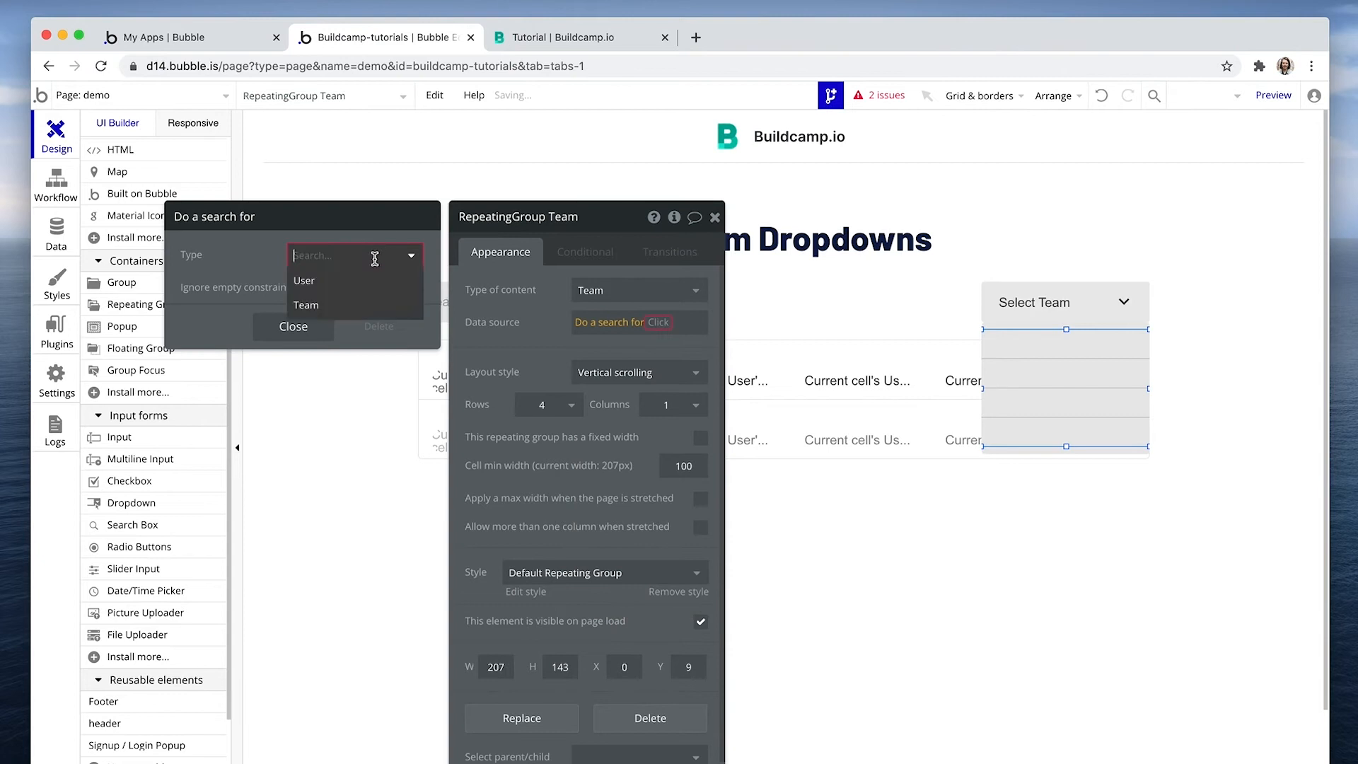
pyautogui.click(369, 307)
pyautogui.click(519, 321)
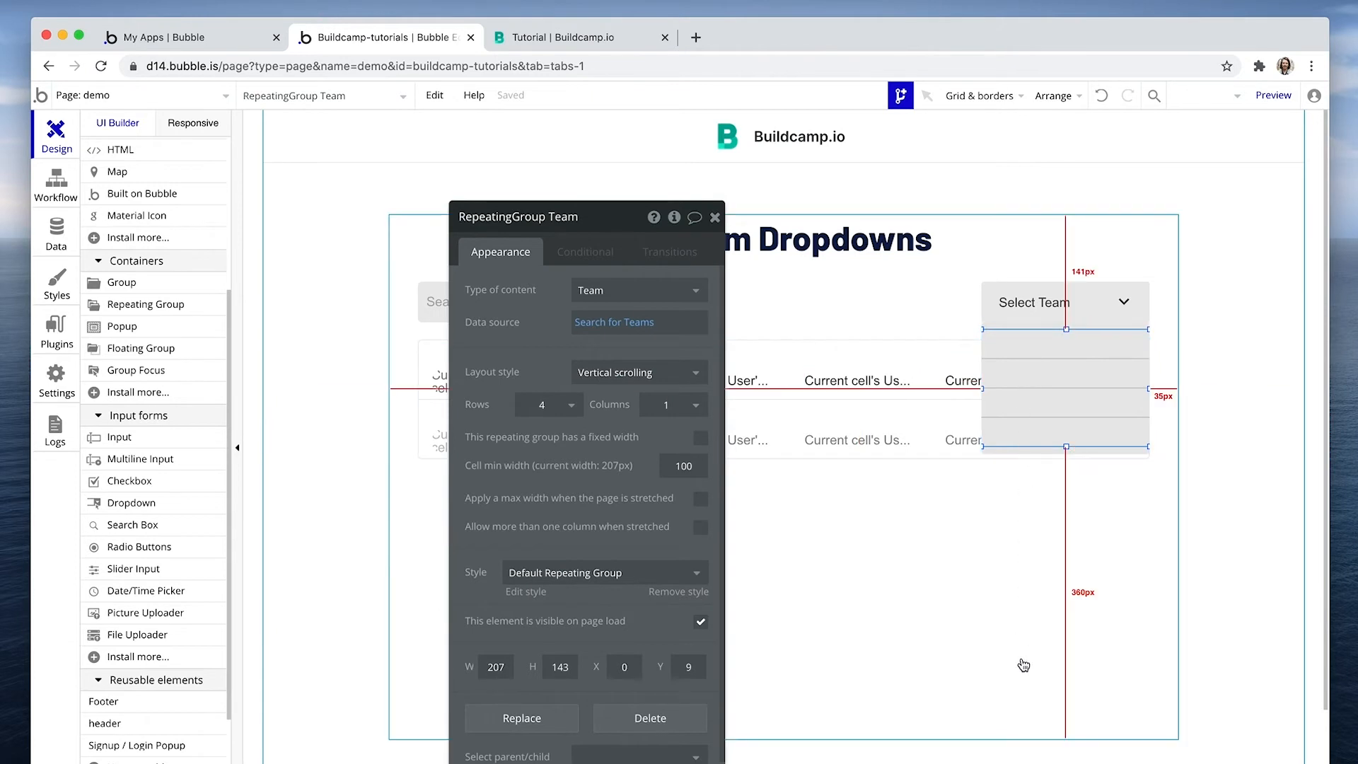
# Step: Centre the Team repeating group vertically within the Select Team panel
pyautogui.rightClick(1041, 369)
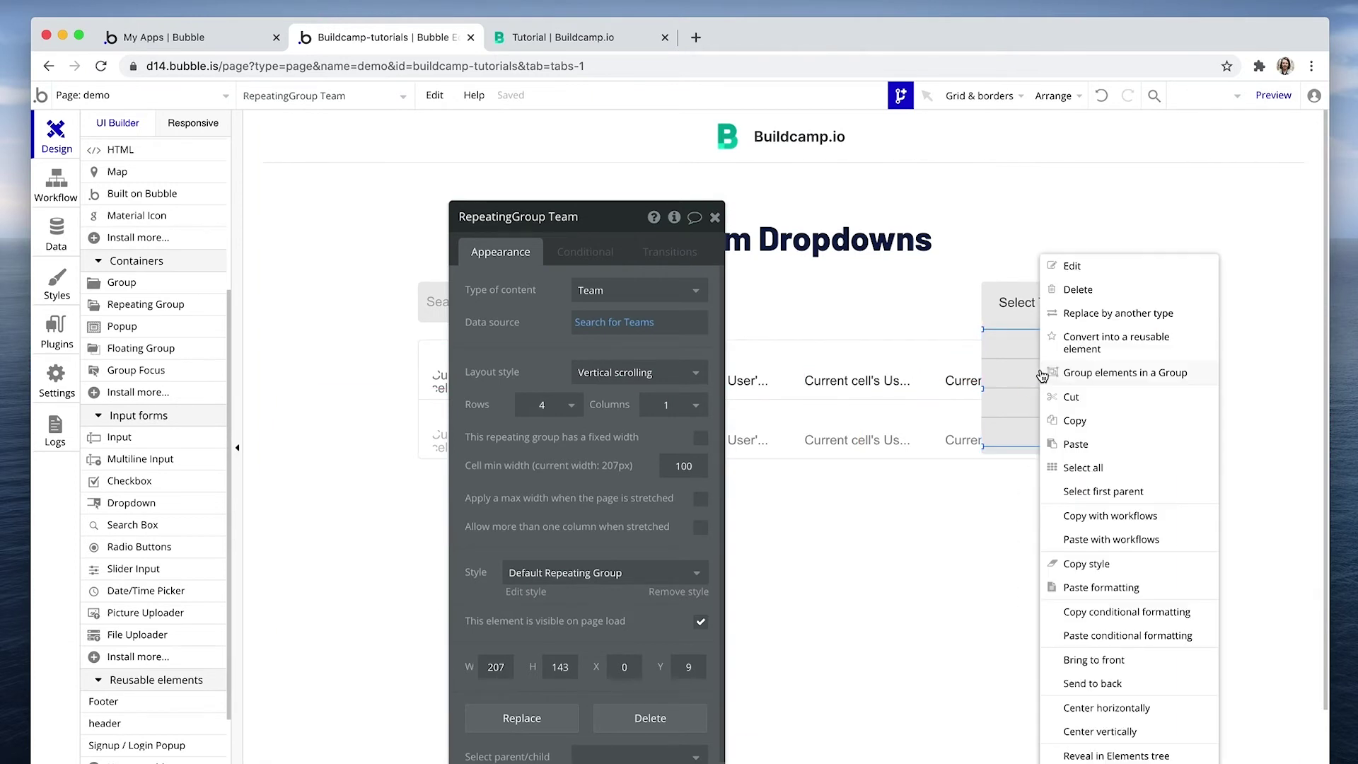
pyautogui.click(1099, 731)
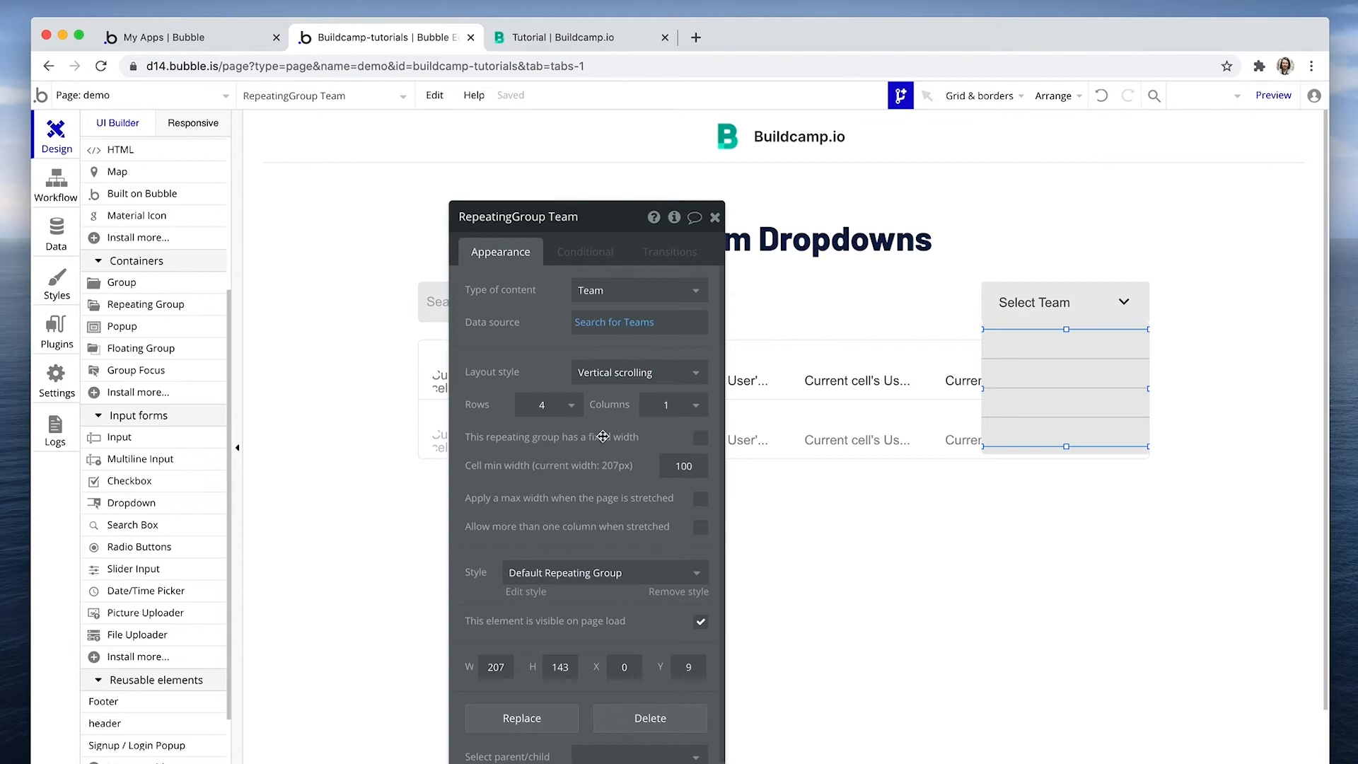
pyautogui.moveTo(552, 436)
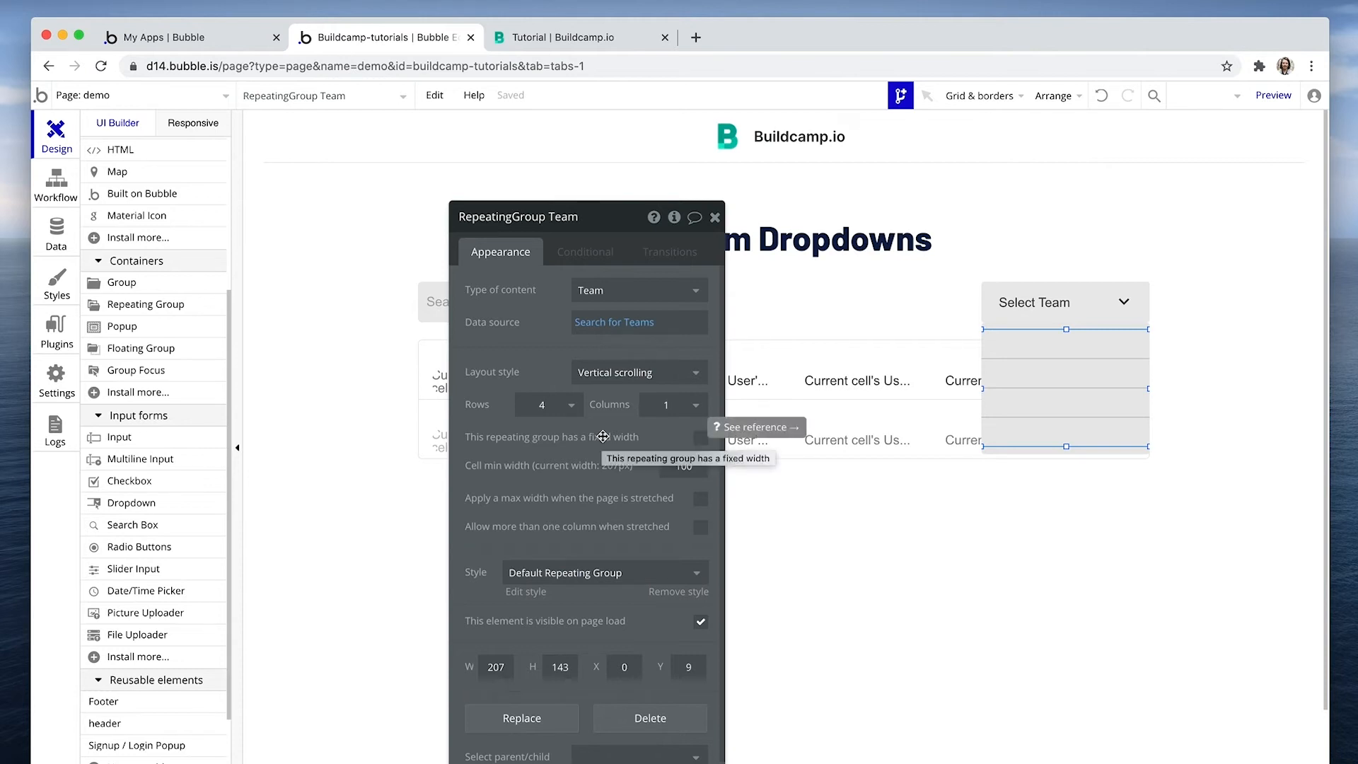
pyautogui.scroll(5, 160, 318)
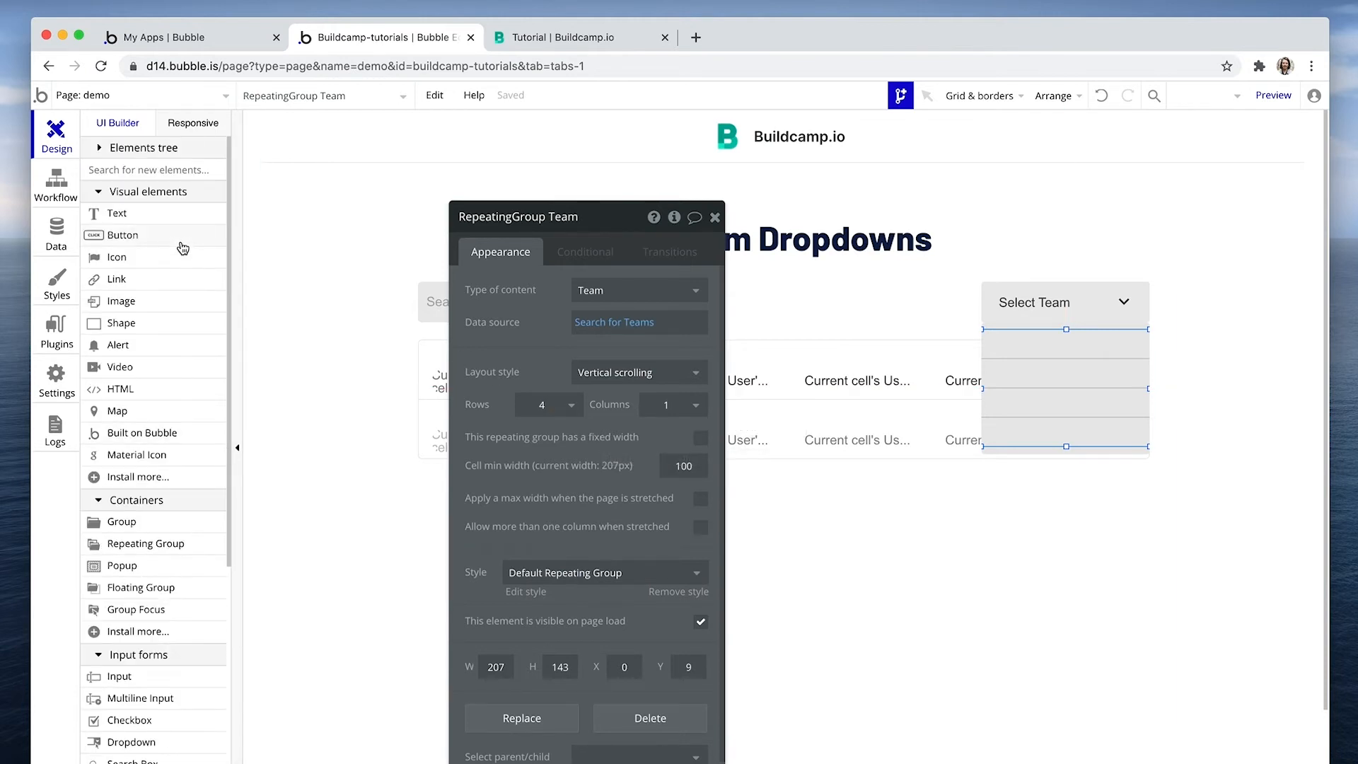
# Step: Add a text in the first team cell showing Current cell's Team's Name
pyautogui.click(117, 213)
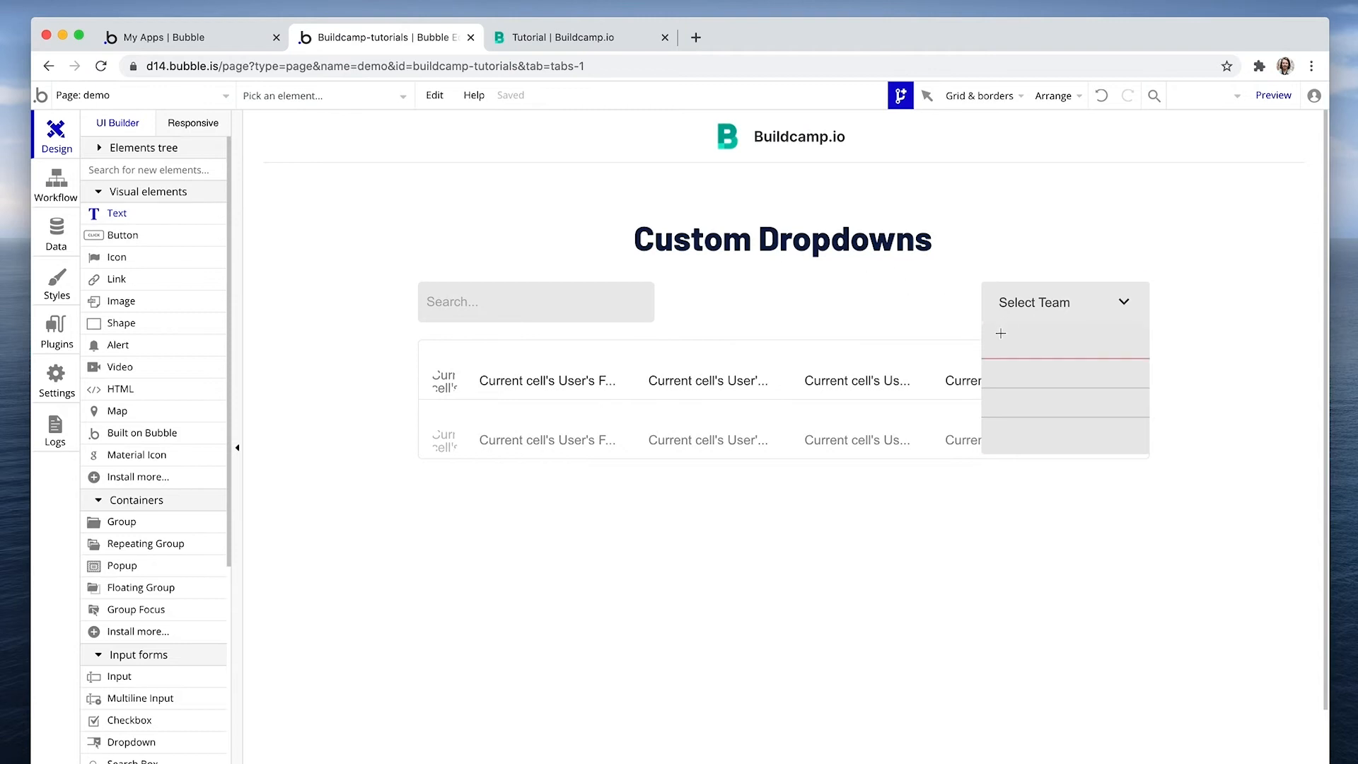
pyautogui.moveTo(999, 333); pyautogui.dragTo(1135, 348)
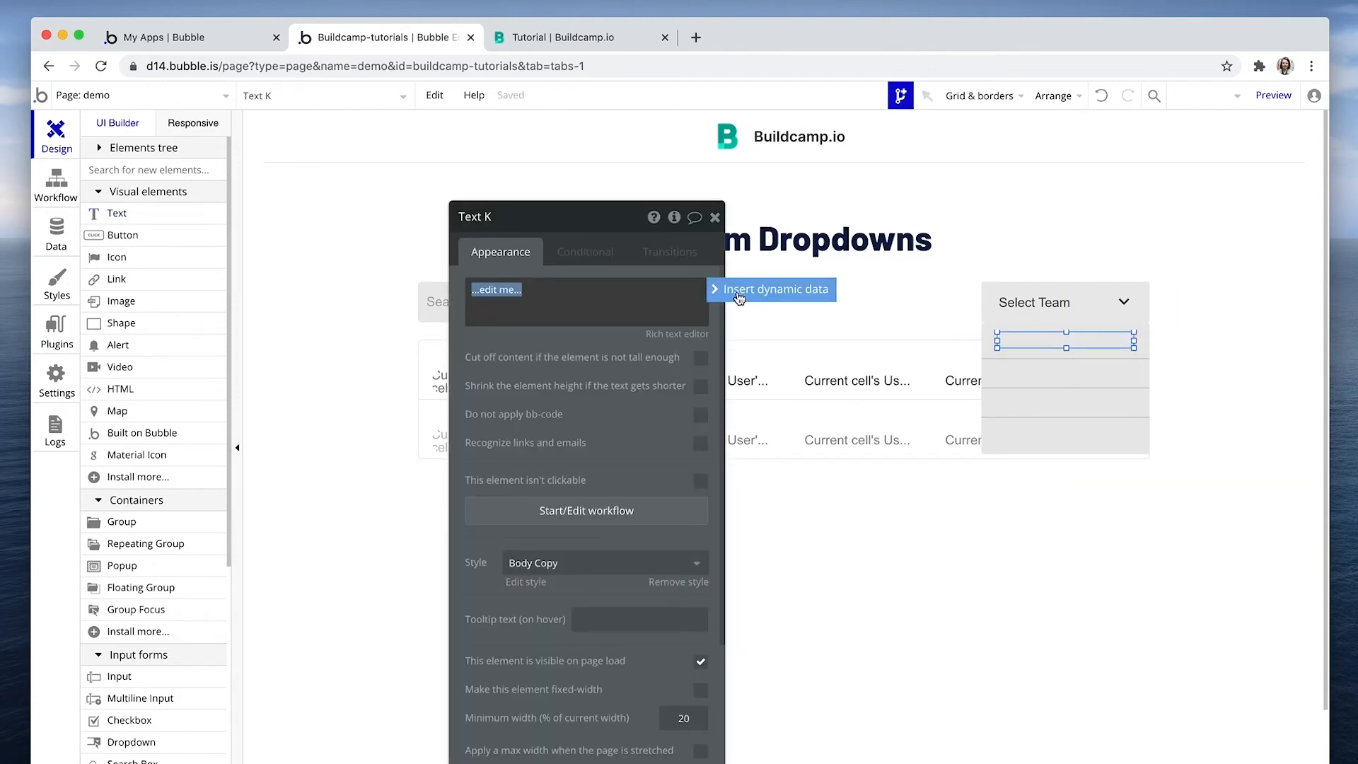
pyautogui.click(738, 296)
pyautogui.click(547, 335)
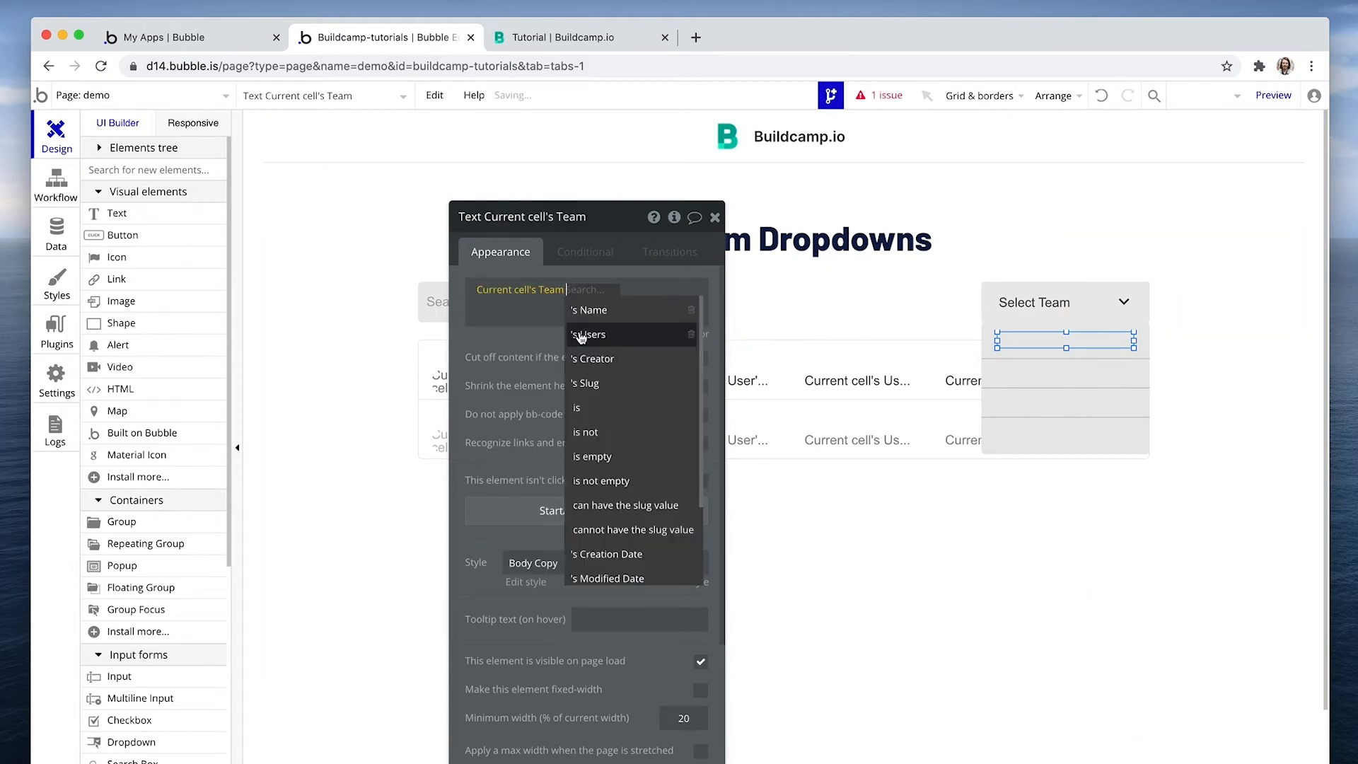
pyautogui.click(588, 311)
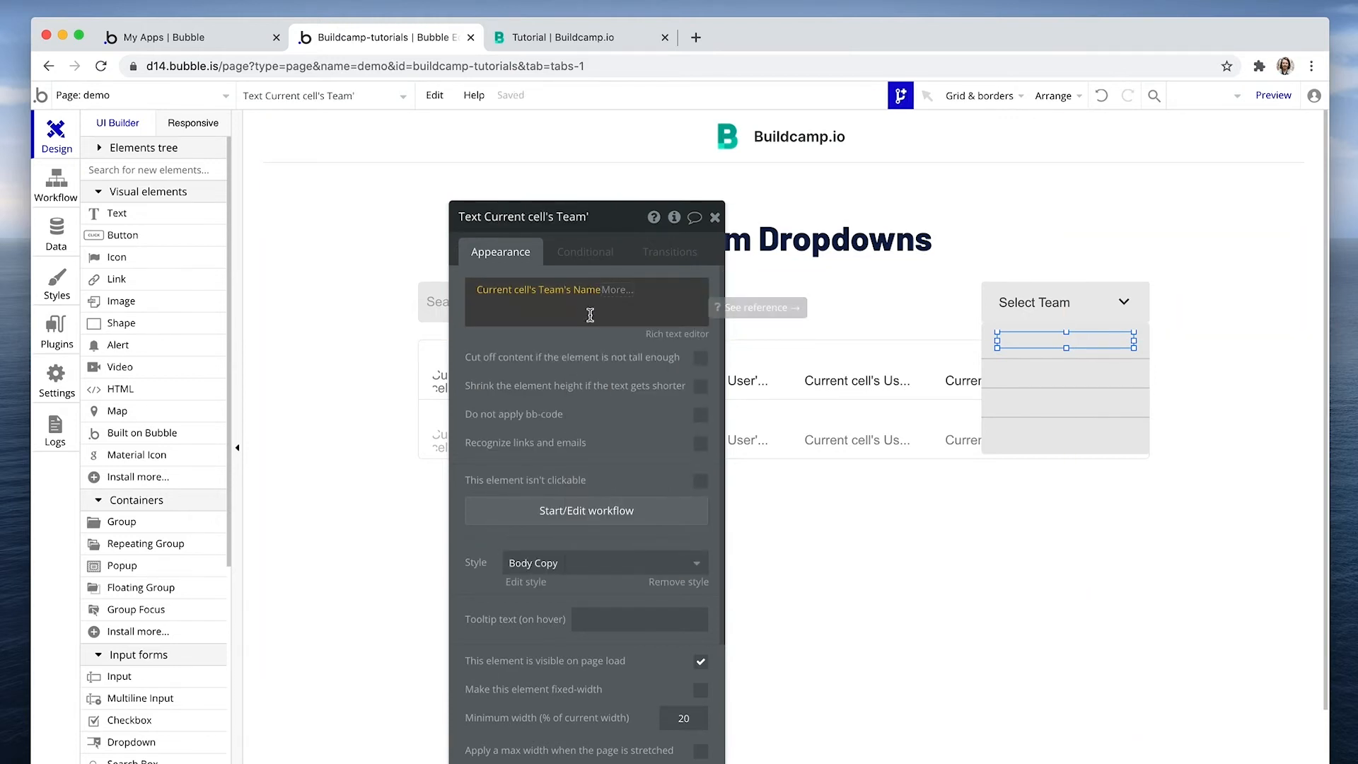
pyautogui.click(1065, 350)
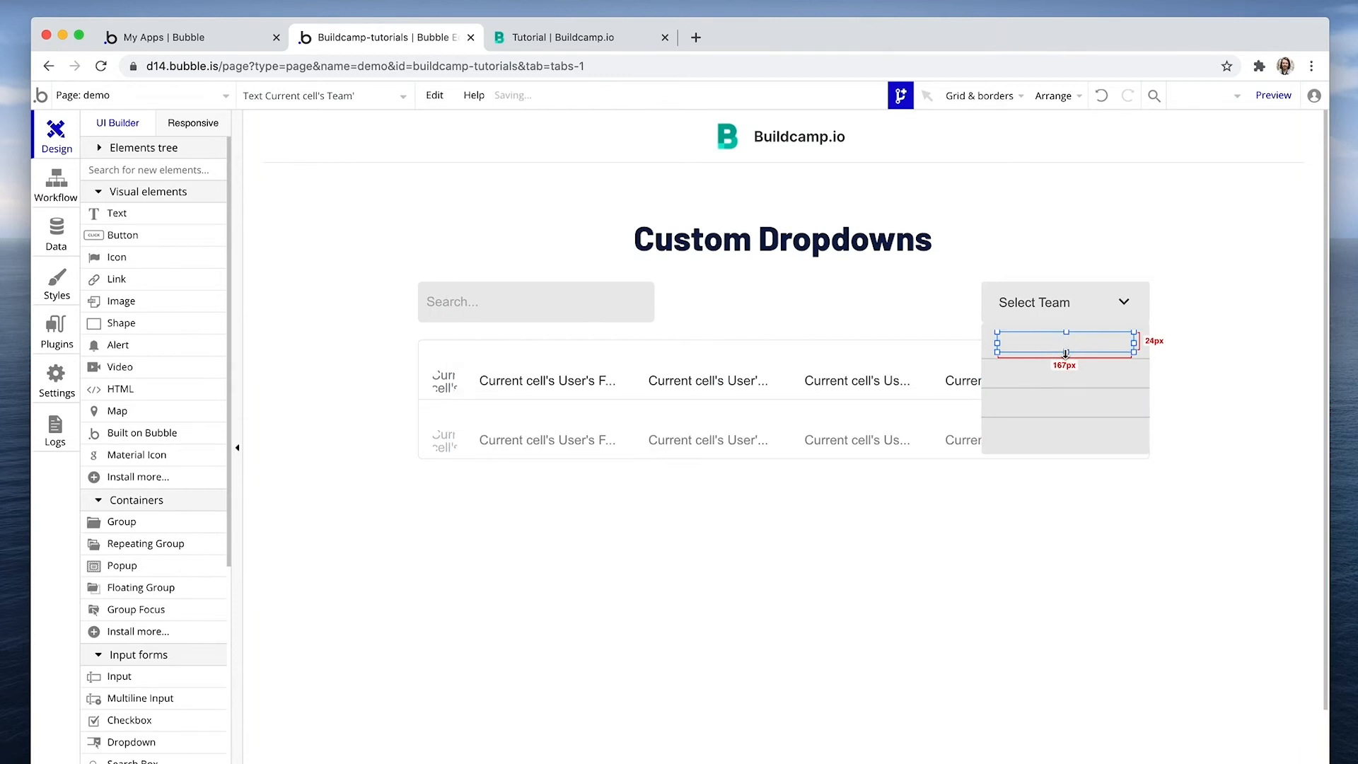
# Step: Reposition the Select Team label and adjust its X value
pyautogui.doubleClick(1065, 350)
pyautogui.click(1014, 306)
pyautogui.moveTo(1013, 307); pyautogui.dragTo(995, 315)
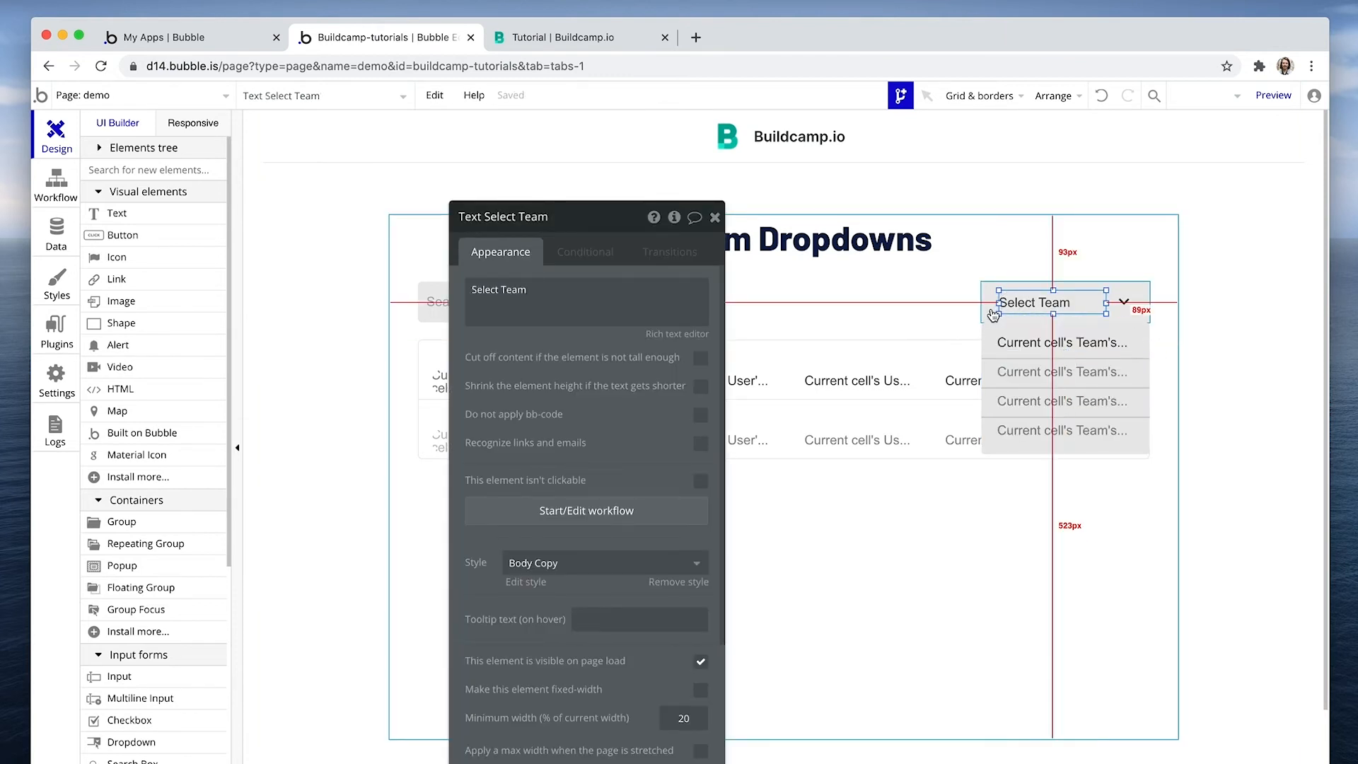
pyautogui.scroll(-5, 585, 478)
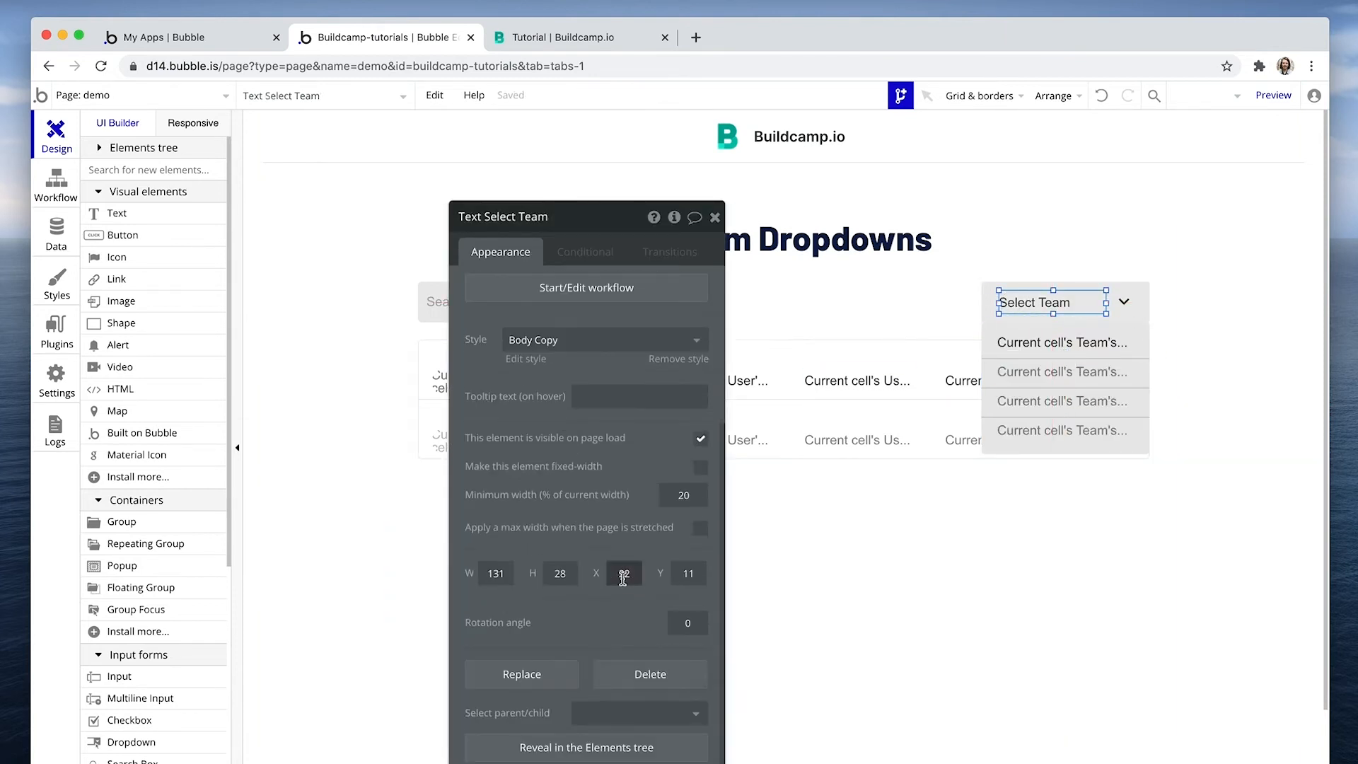
pyautogui.click(626, 574)
pyautogui.click(1050, 341)
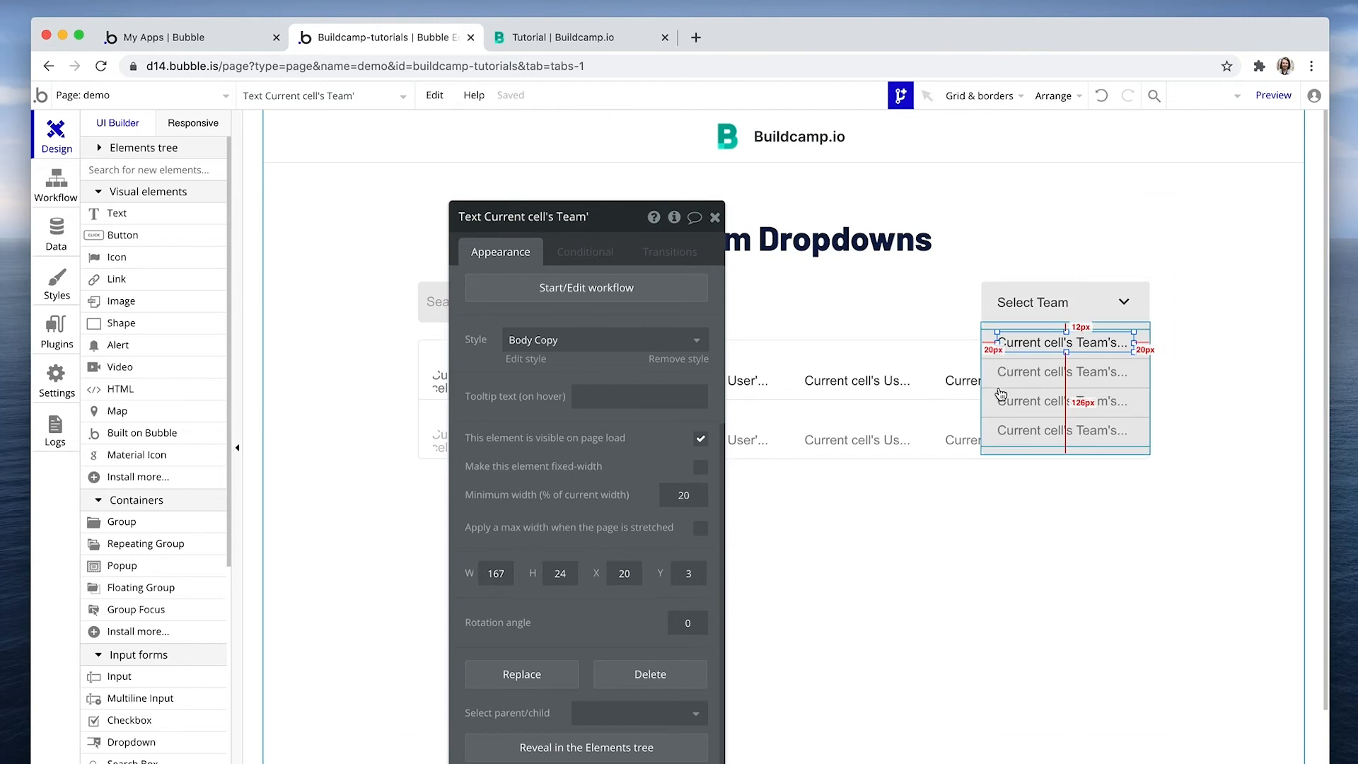
# Step: Stretch RepeatingGroup Team's top and bottom edges and centre the row text vertically
pyautogui.click(1000, 395)
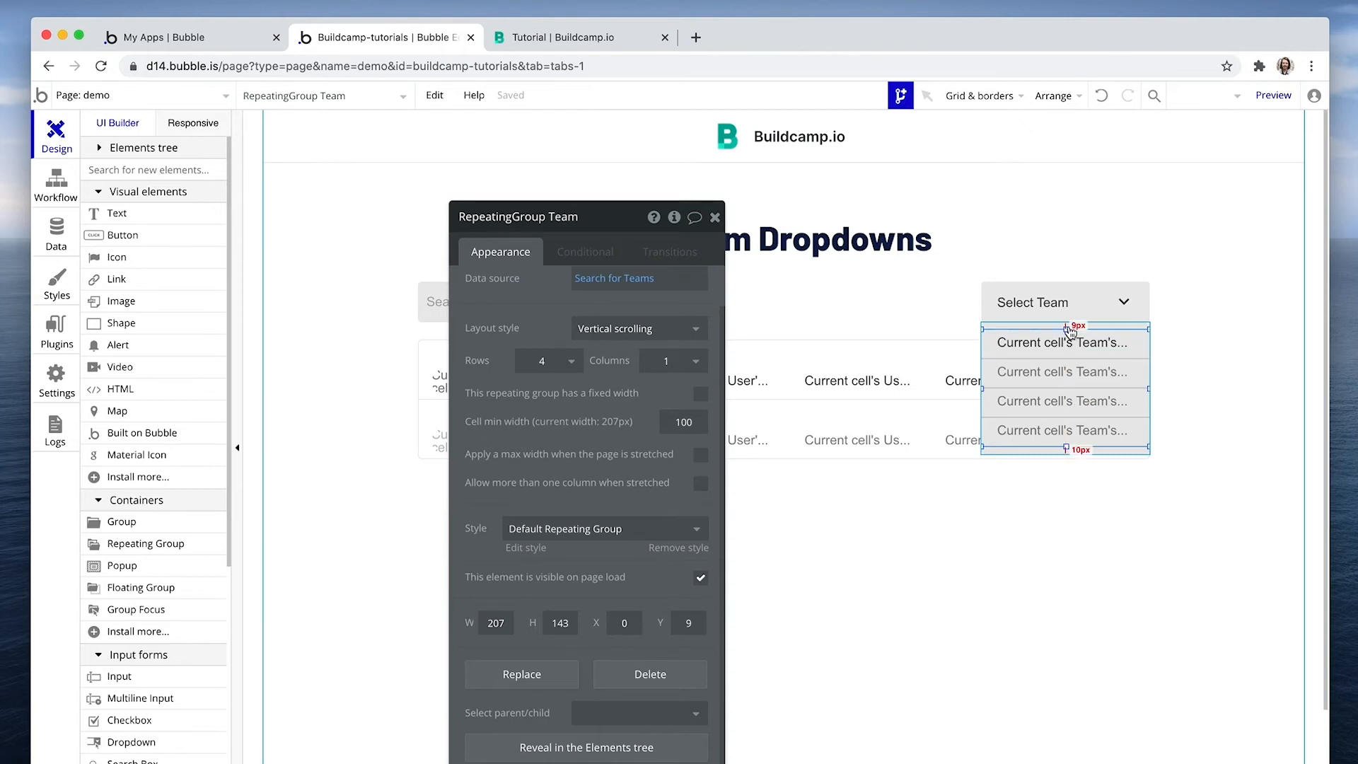
pyautogui.moveTo(1066, 329); pyautogui.dragTo(1066, 324)
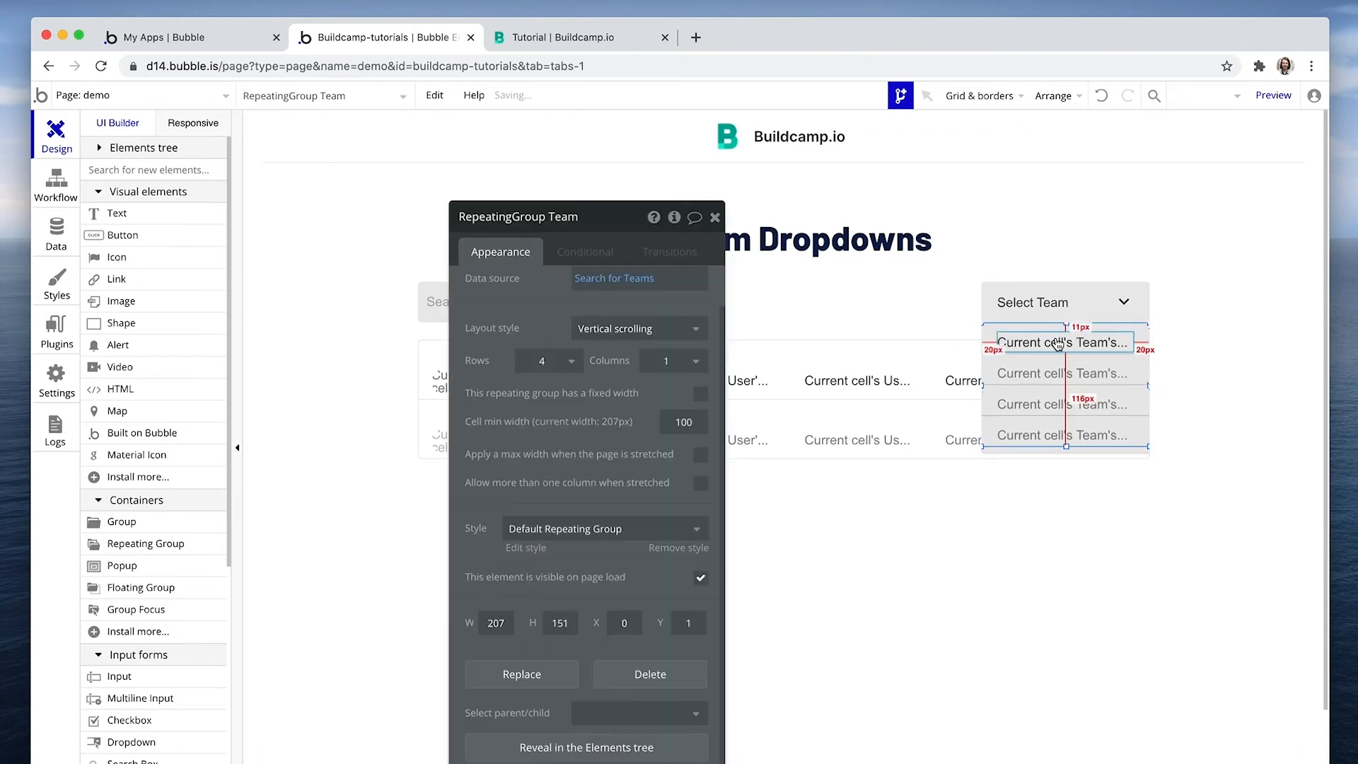
pyautogui.rightClick(1058, 342)
pyautogui.click(1114, 708)
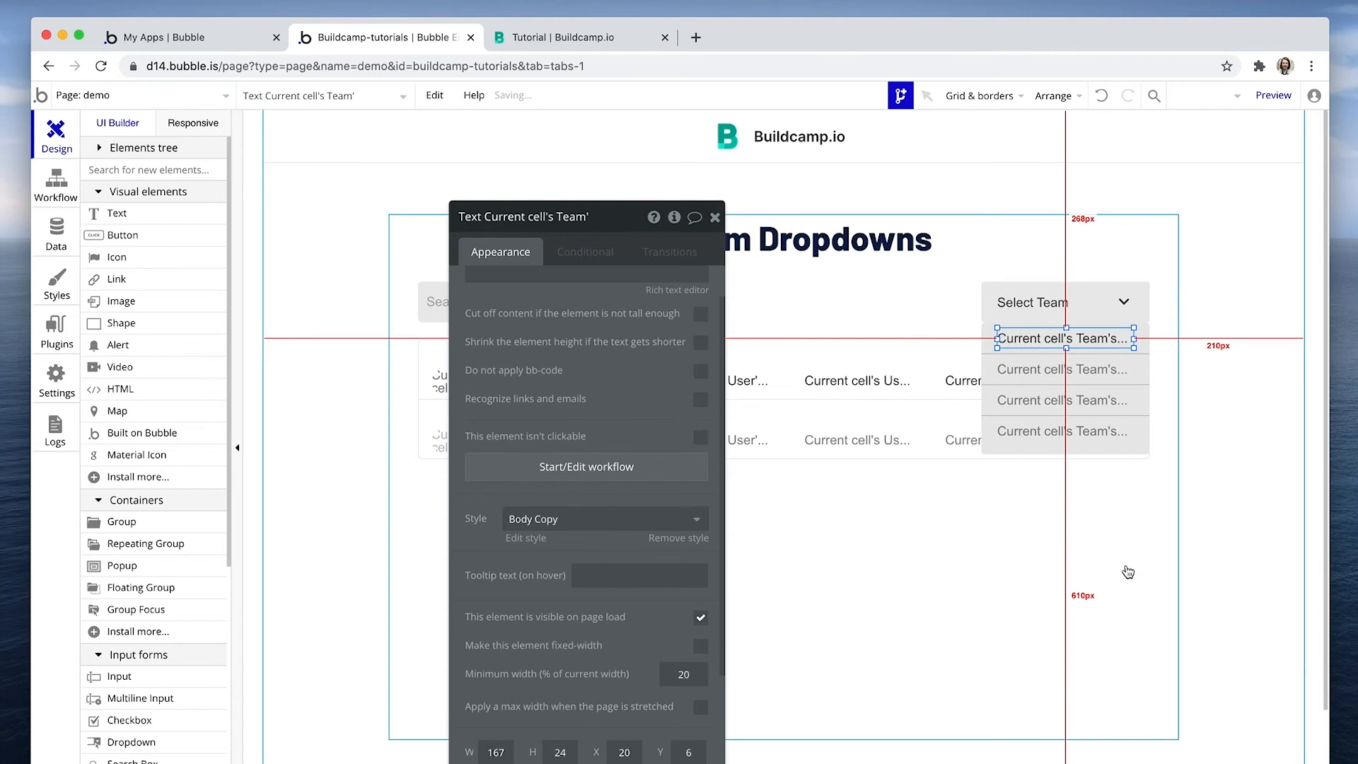
pyautogui.moveTo(1072, 447); pyautogui.dragTo(1071, 453)
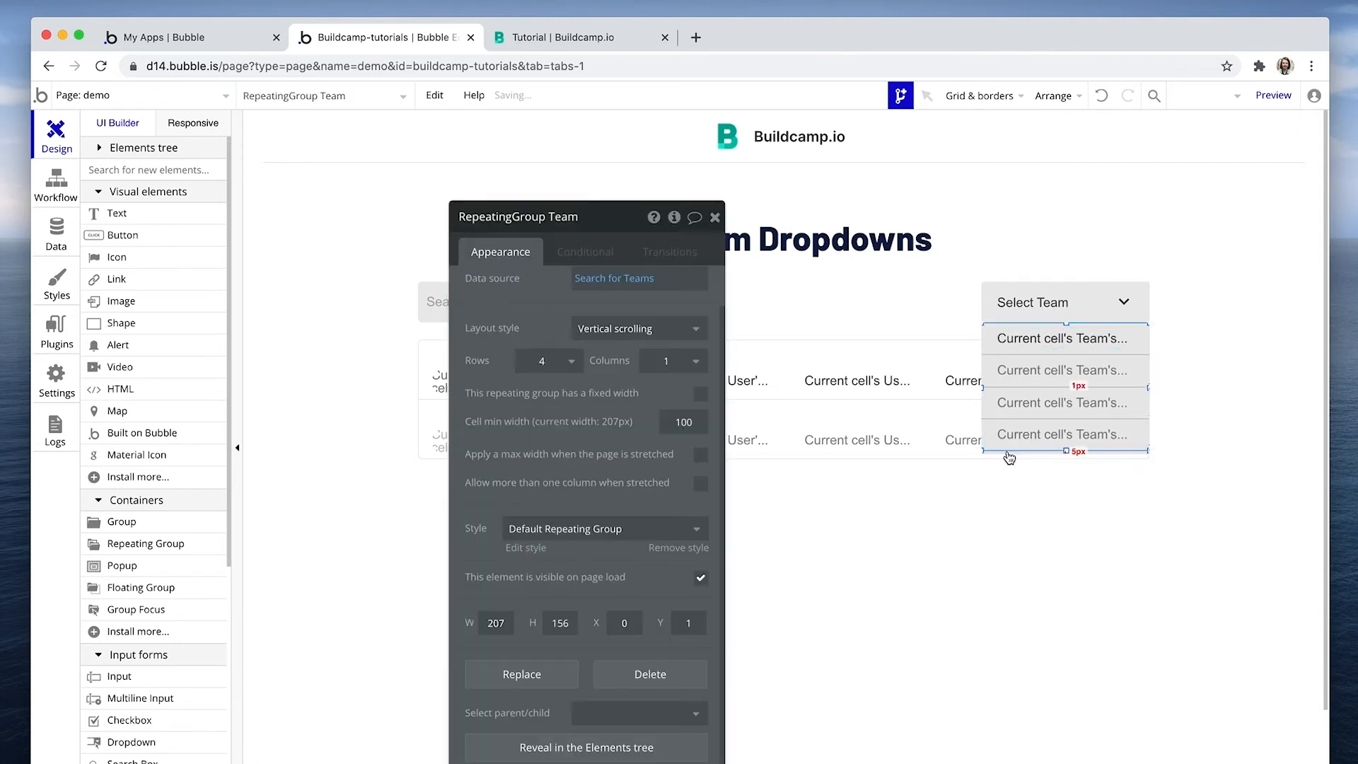
# Step: Make GroupFocus A's background colour white (#FFFFFF)
pyautogui.click(1008, 456)
pyautogui.click(630, 507)
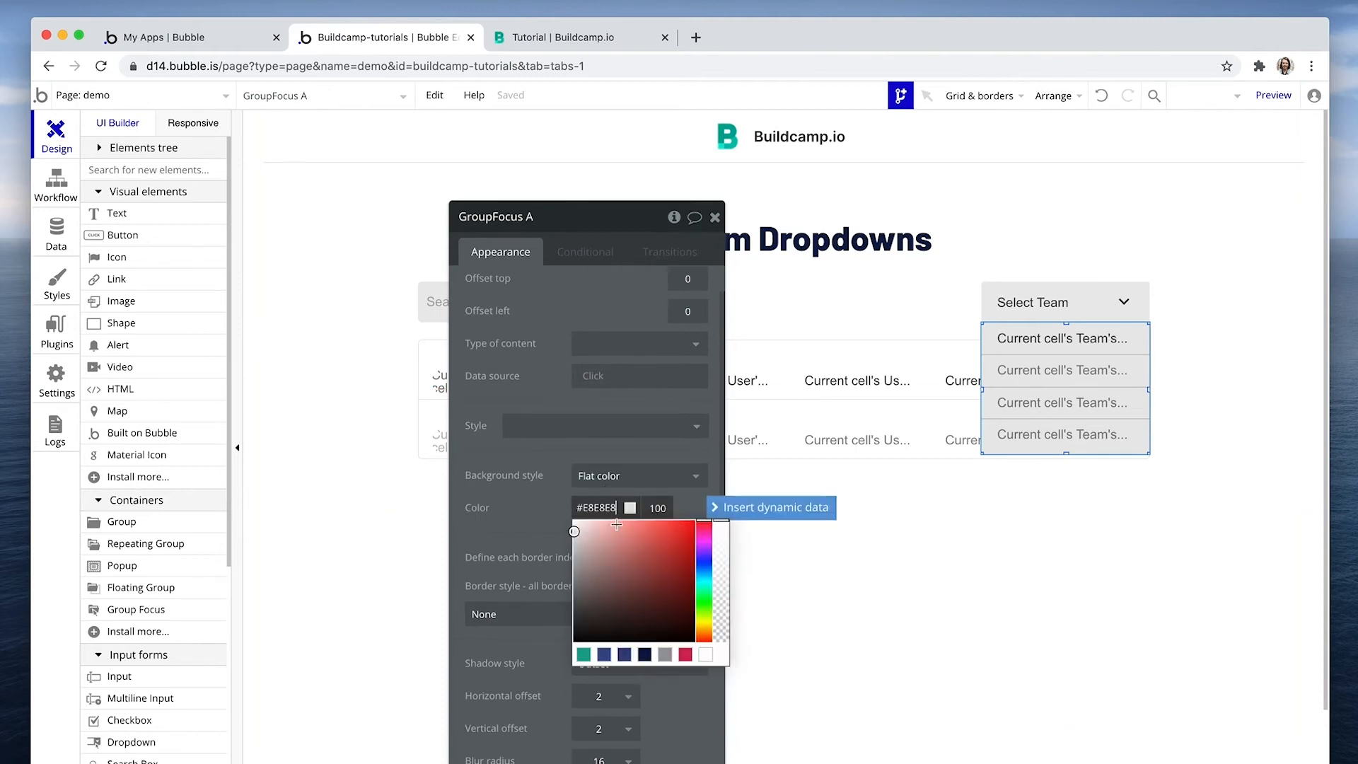
pyautogui.moveTo(586, 536); pyautogui.dragTo(558, 508)
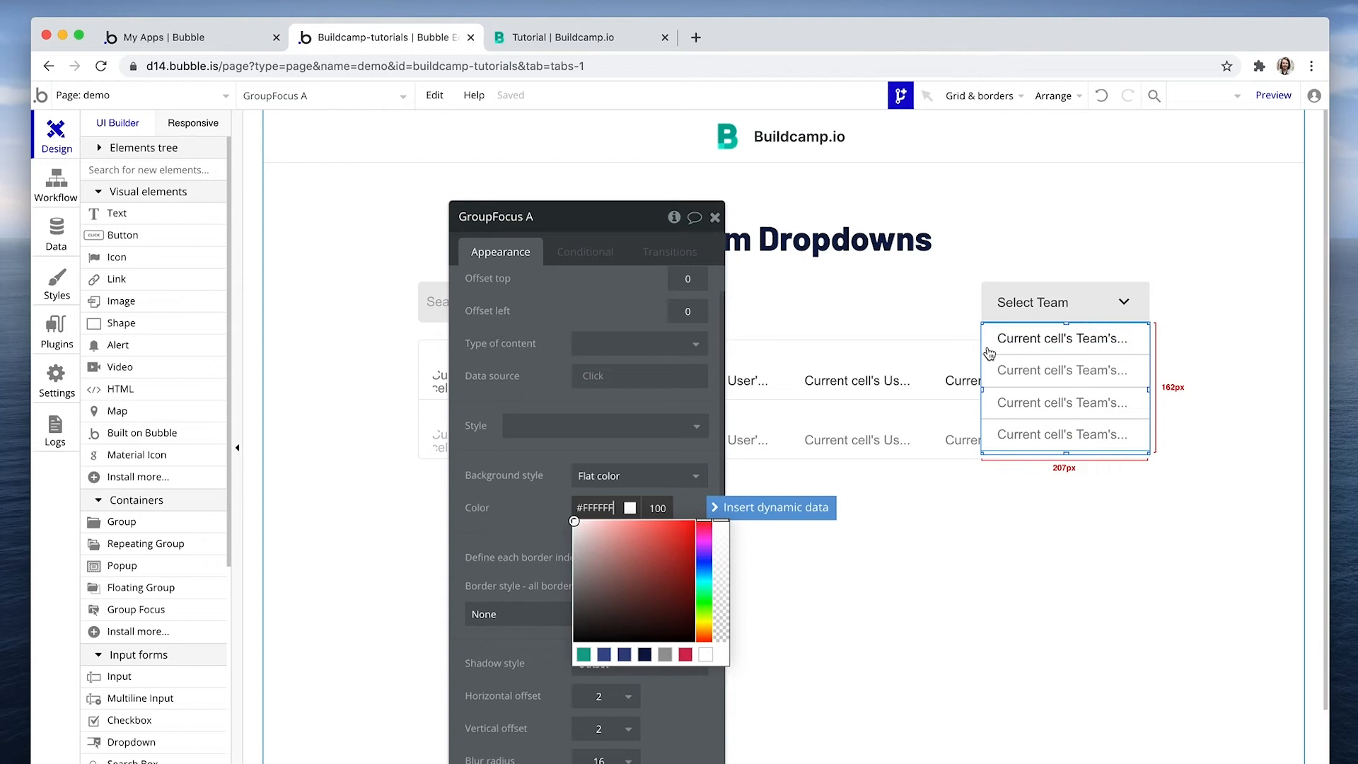
pyautogui.click(1081, 343)
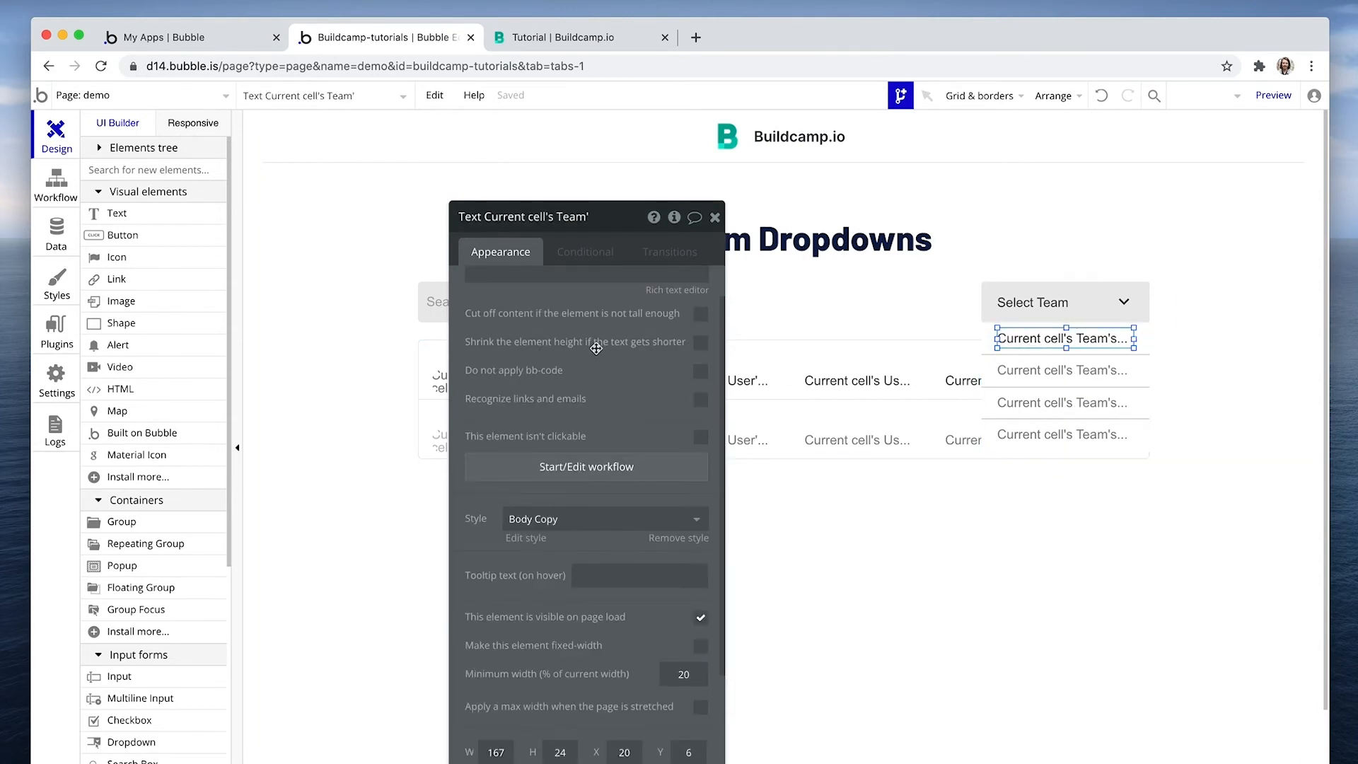
pyautogui.scroll(1, 599, 352)
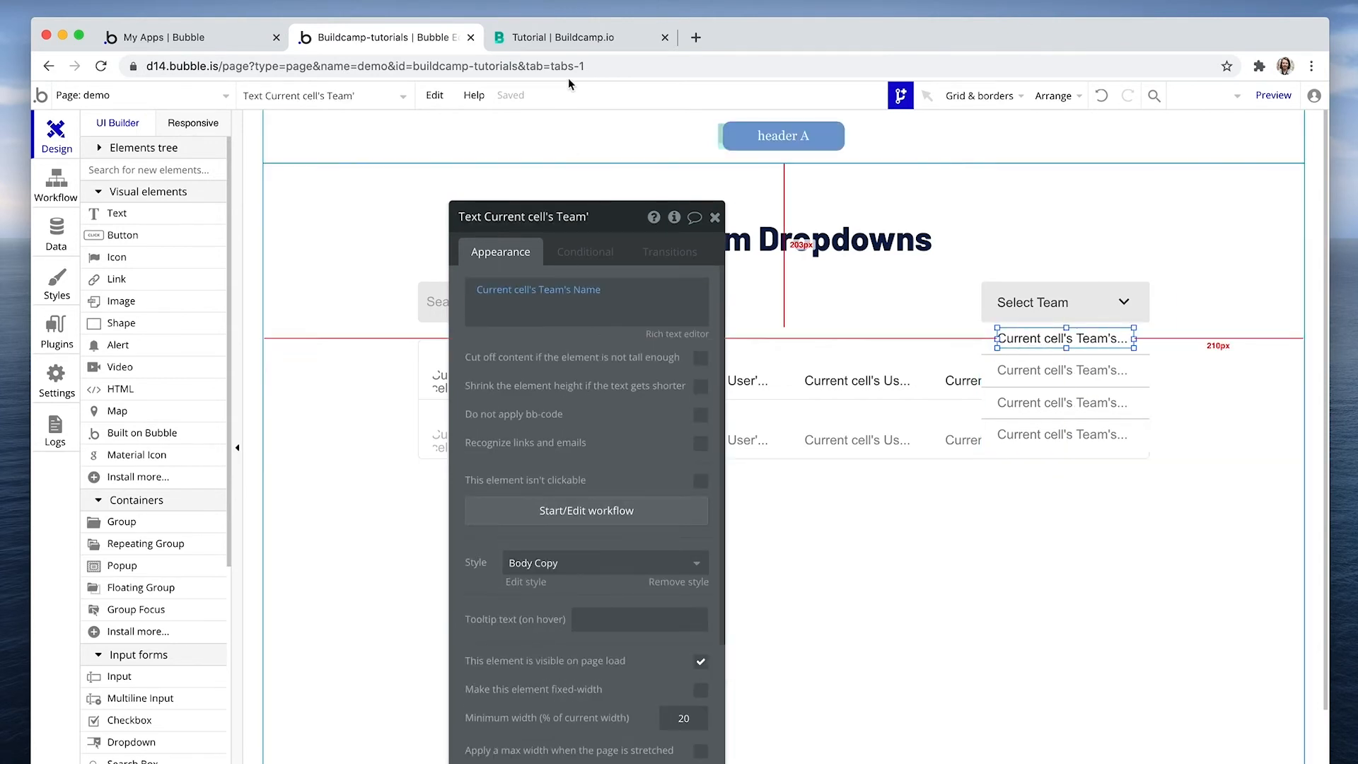
# Step: Bring up the live Tutorial page and reload it
pyautogui.click(572, 37)
pyautogui.press('super+r')
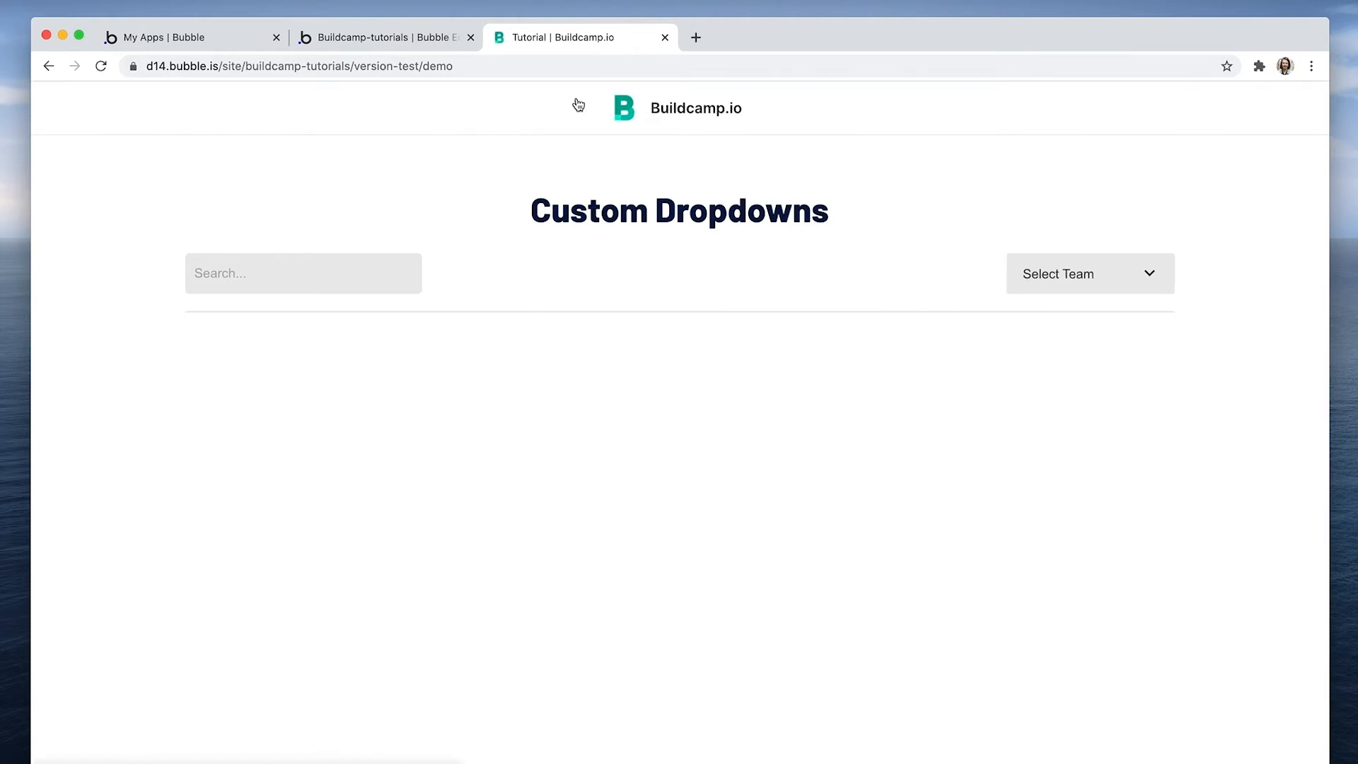
# Step: Expand Select Team in preview to see Marketing, Social Media, HR and Brand, then return to the editor
pyautogui.click(1116, 275)
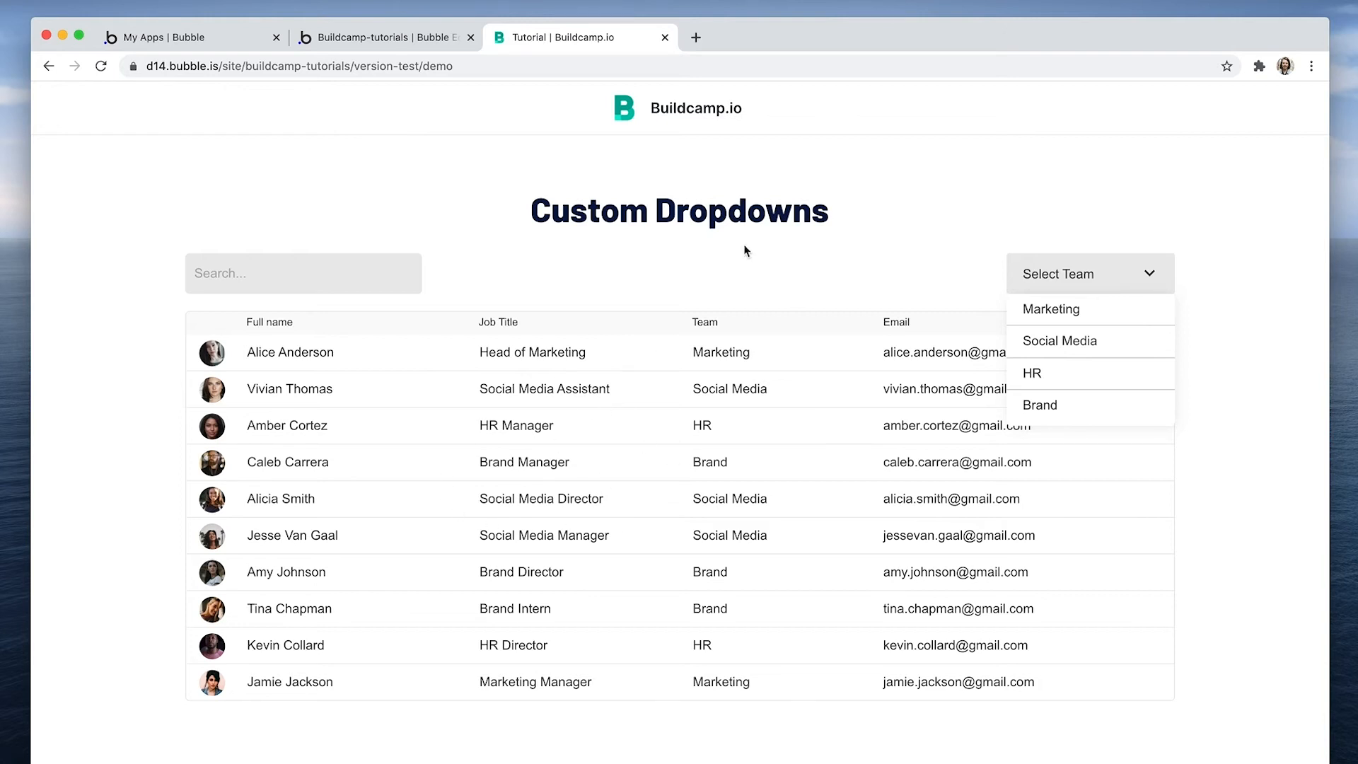
pyautogui.click(1098, 274)
pyautogui.click(403, 41)
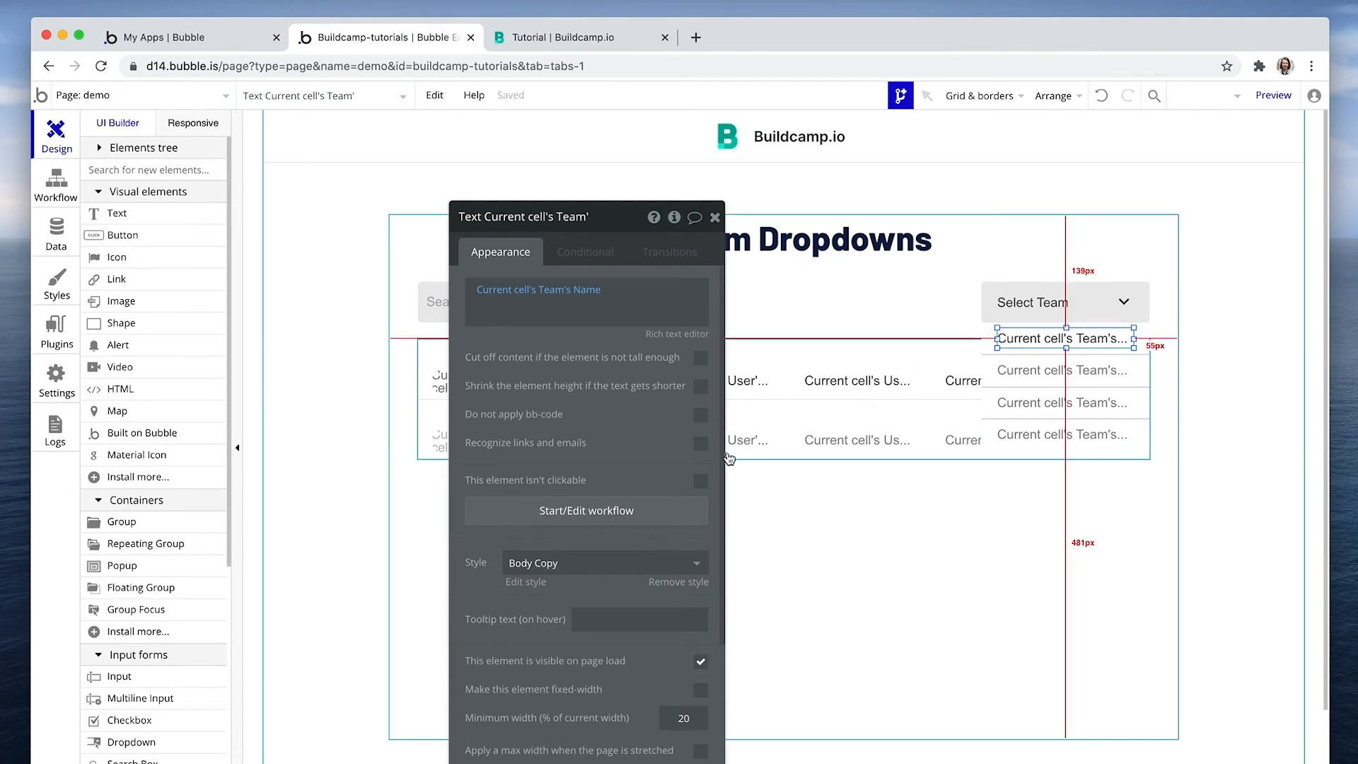
# Step: Start a click workflow on the team row with a Set state action targeting the demo page
pyautogui.click(564, 514)
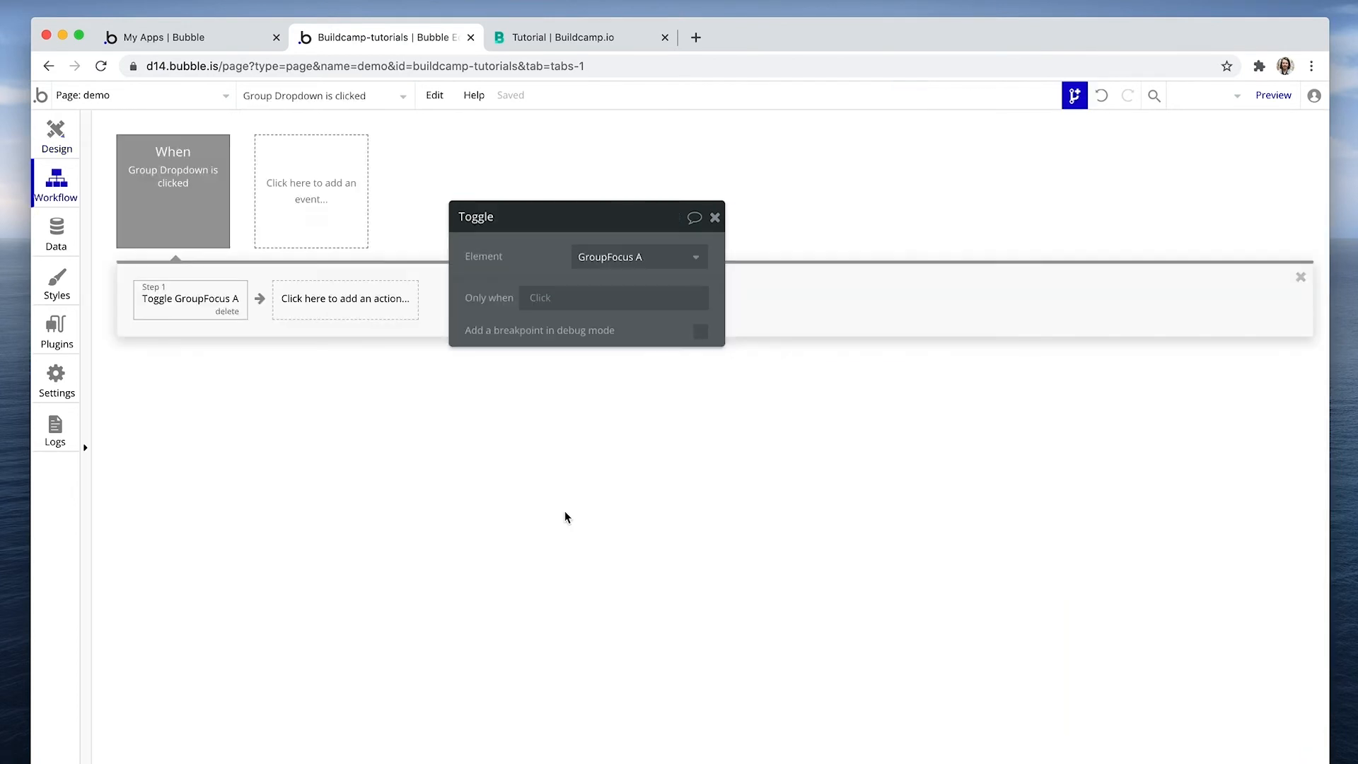
pyautogui.click(176, 314)
pyautogui.moveTo(206, 521)
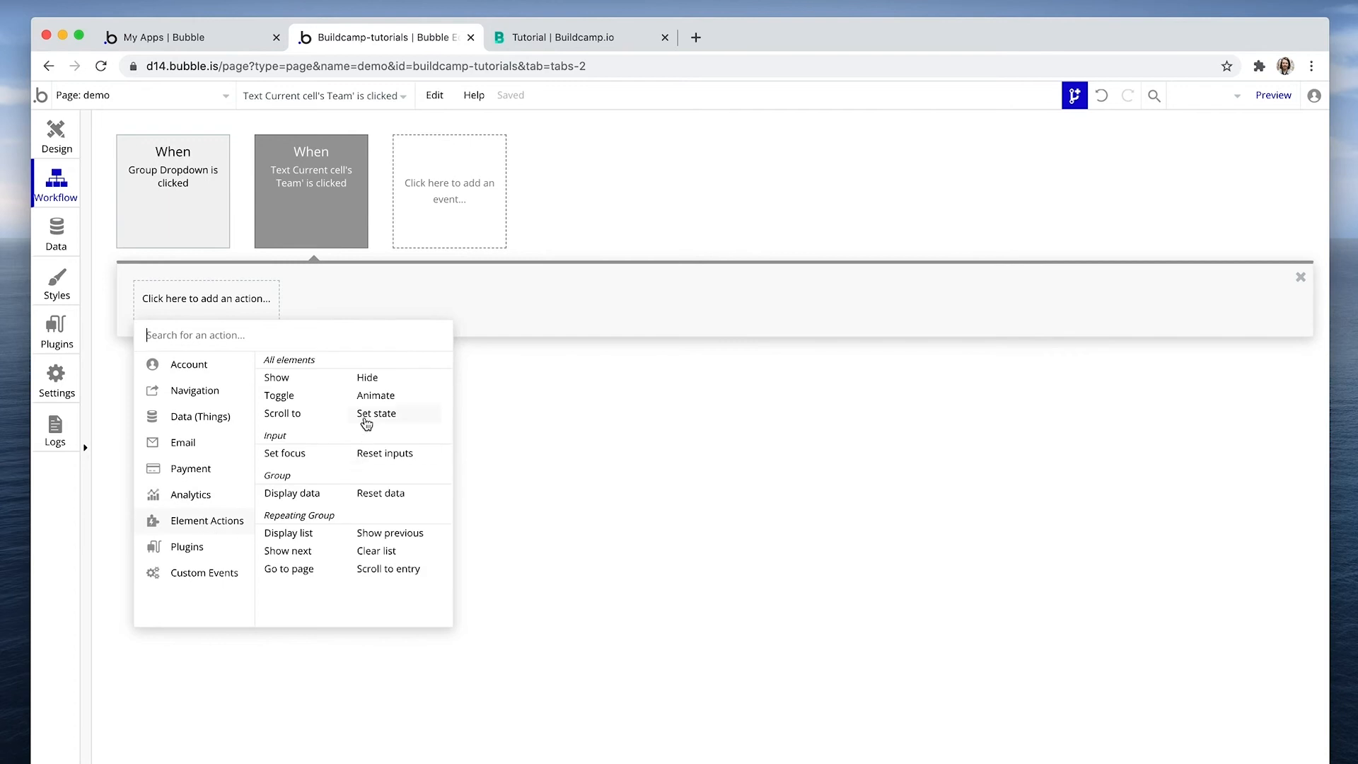
pyautogui.click(367, 418)
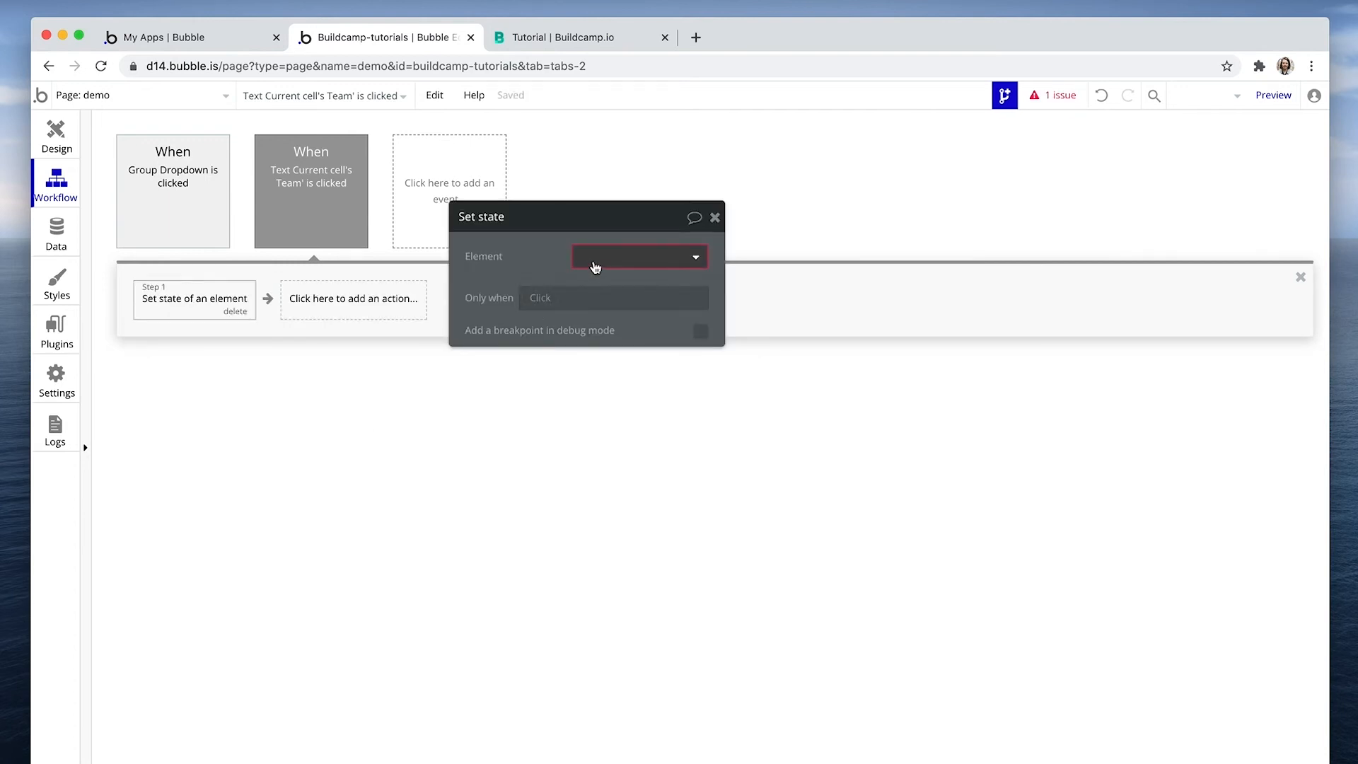
pyautogui.click(637, 255)
pyautogui.moveTo(590, 282)
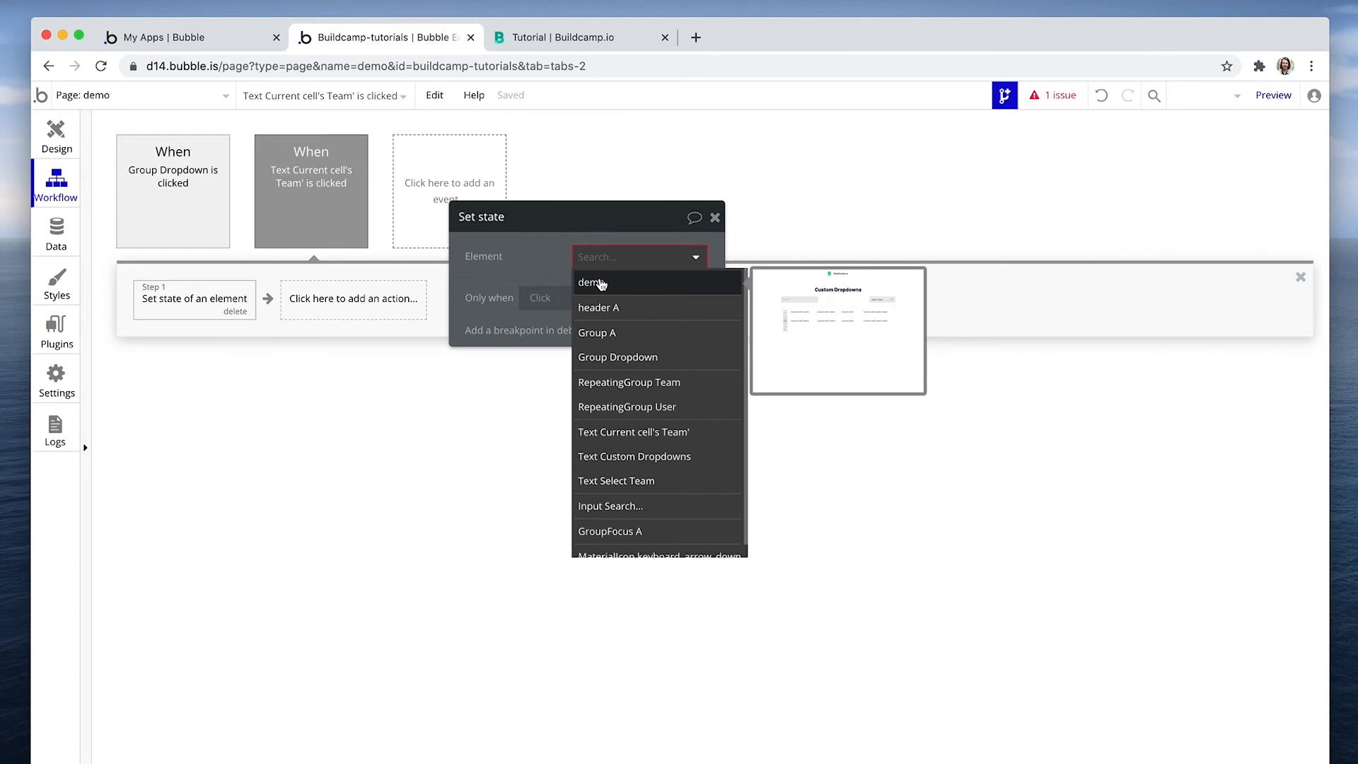
pyautogui.click(601, 285)
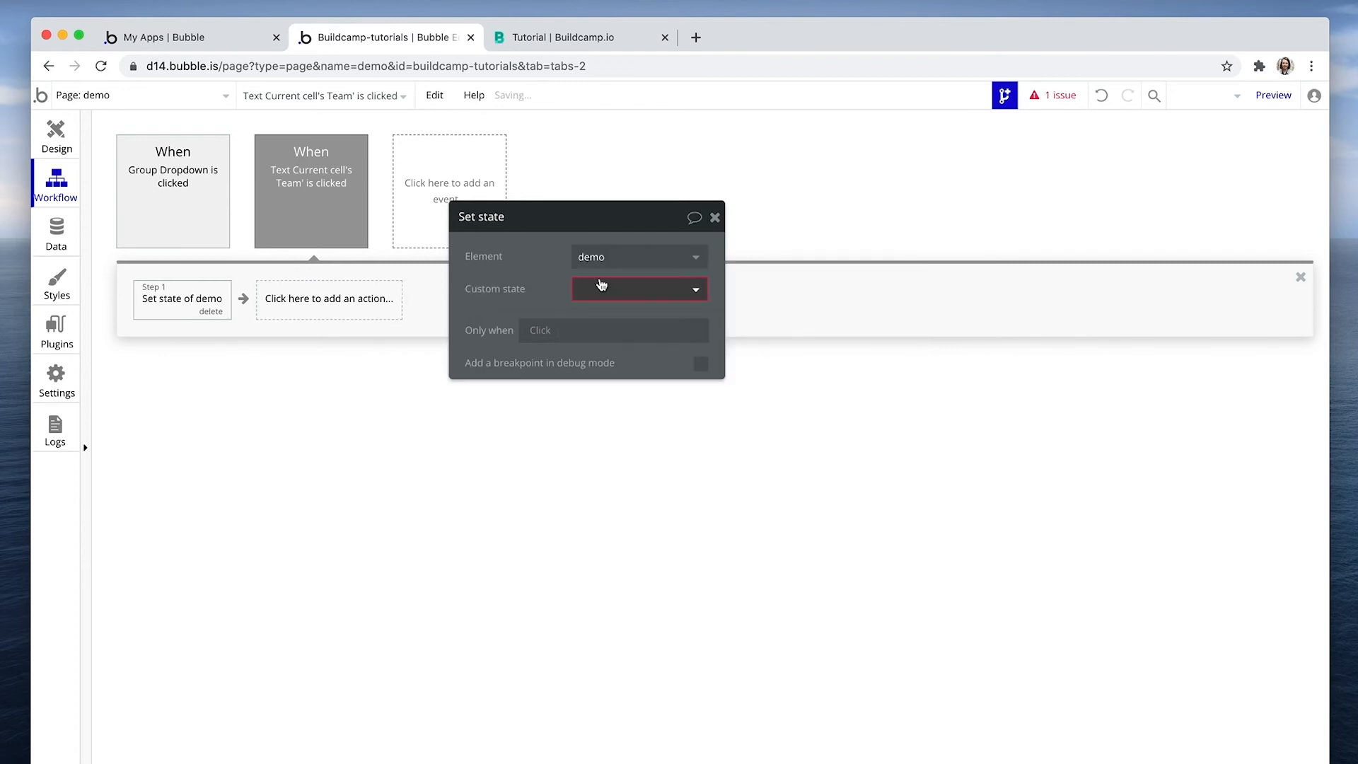
# Step: Delete the existing user-list custom state and confirm the deletion
pyautogui.click(599, 290)
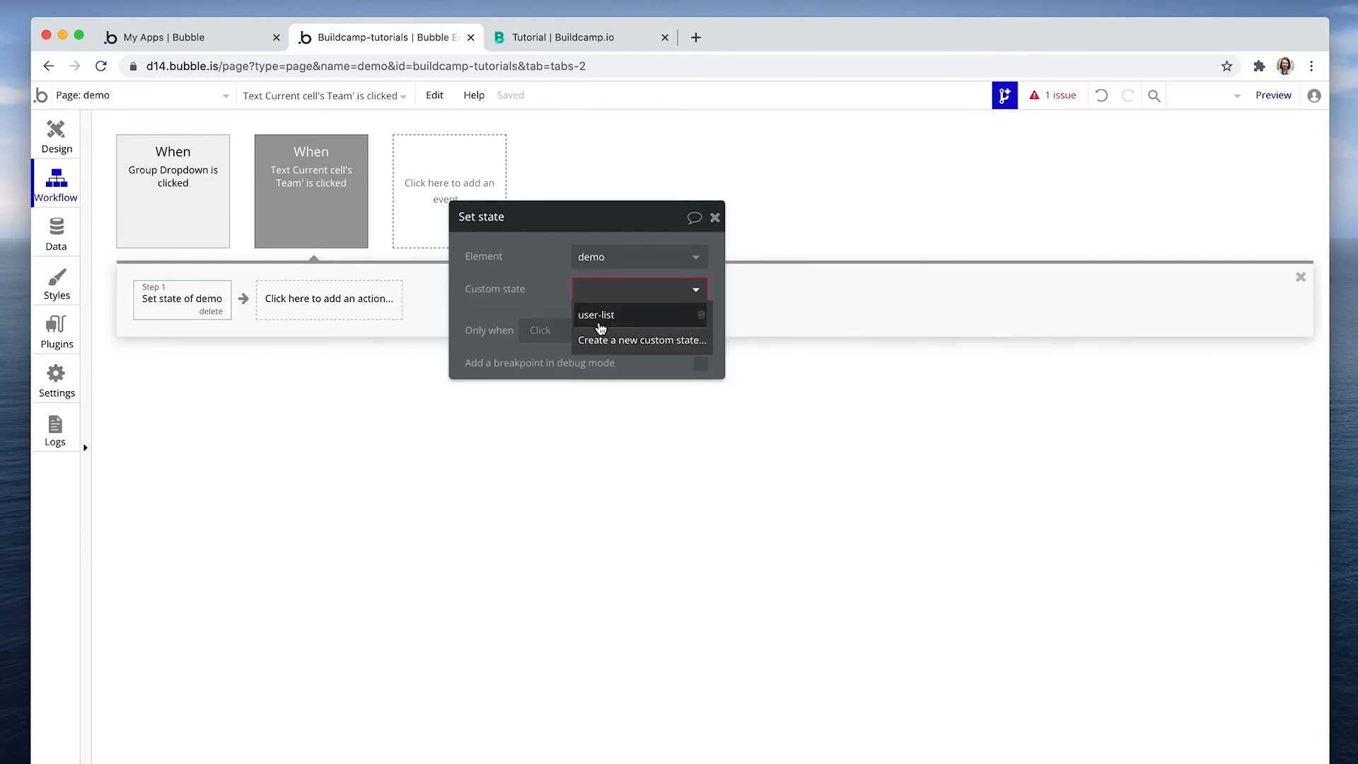
pyautogui.click(702, 316)
pyautogui.click(820, 157)
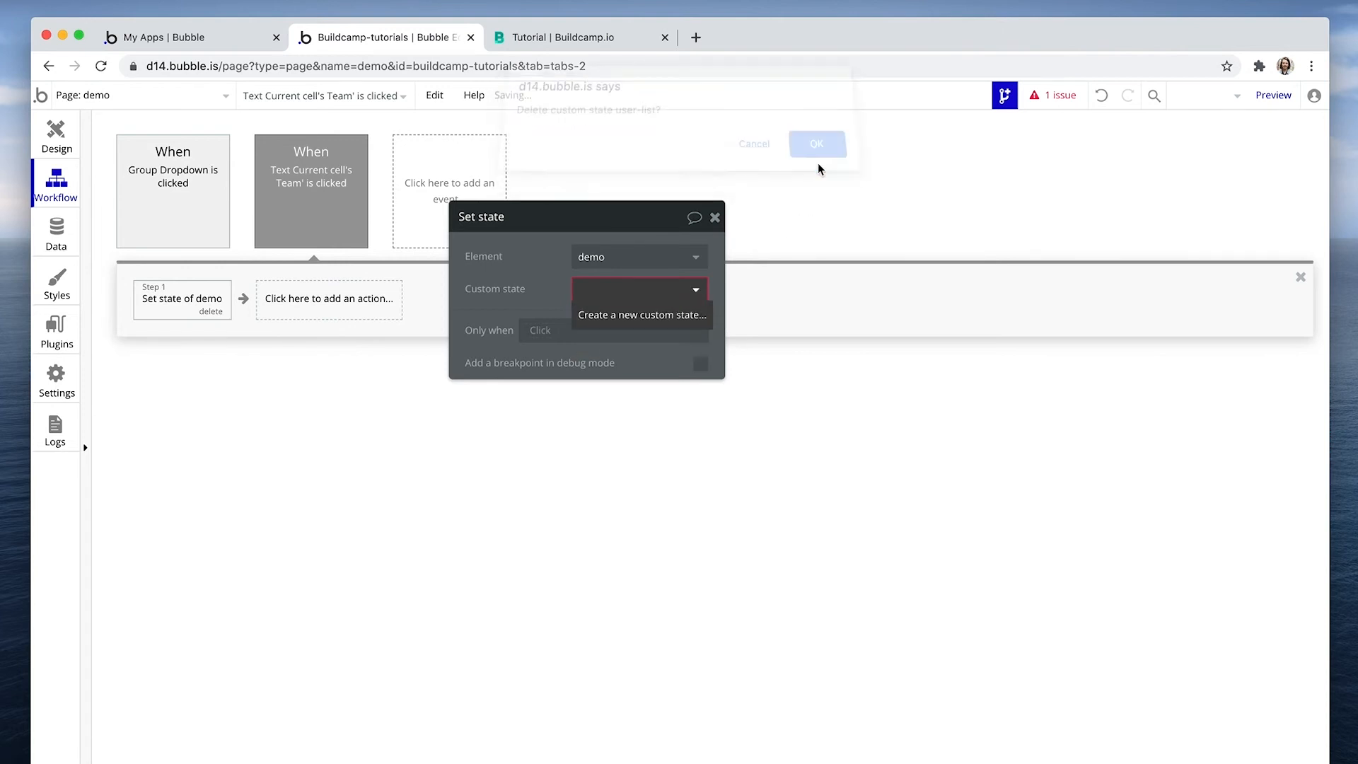
# Step: Create a Team custom state of type Team and set its value to Current cell's Team
pyautogui.click(637, 315)
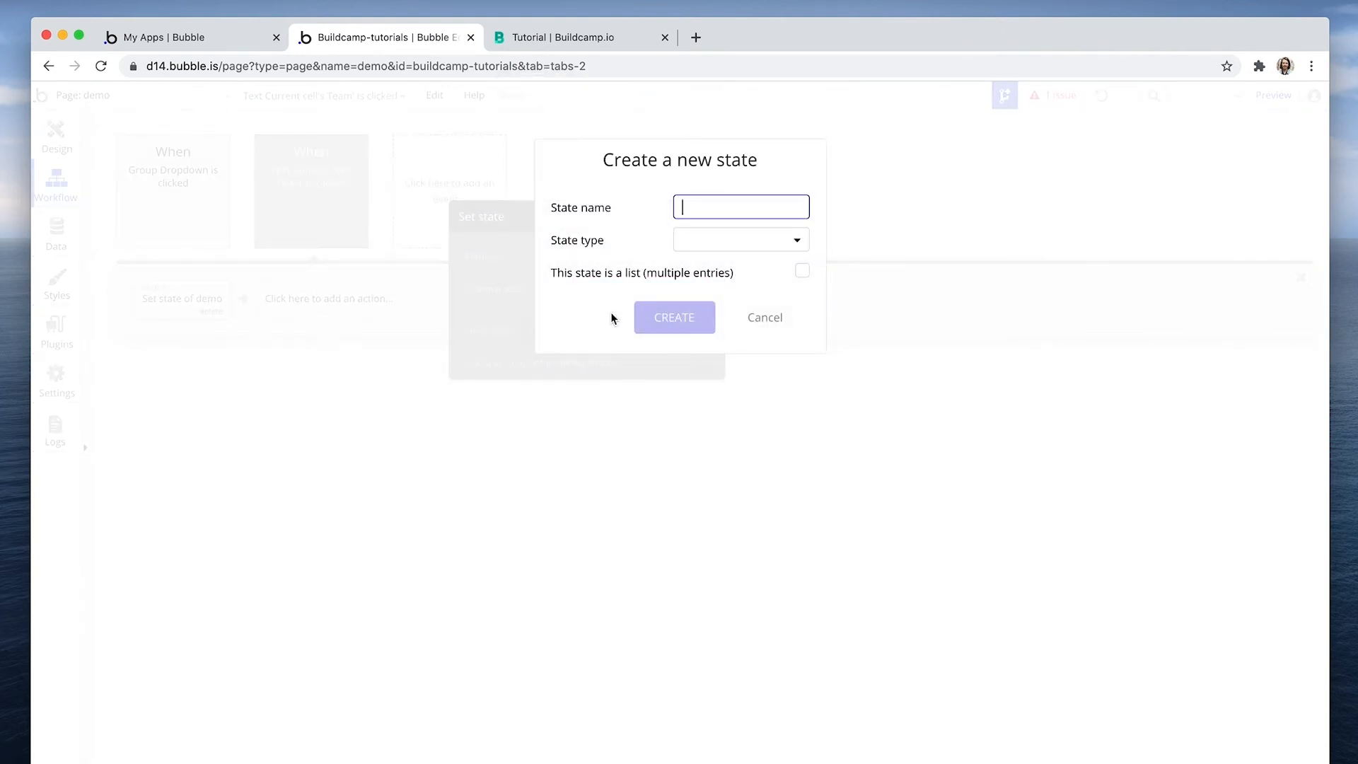
pyautogui.write('Team')
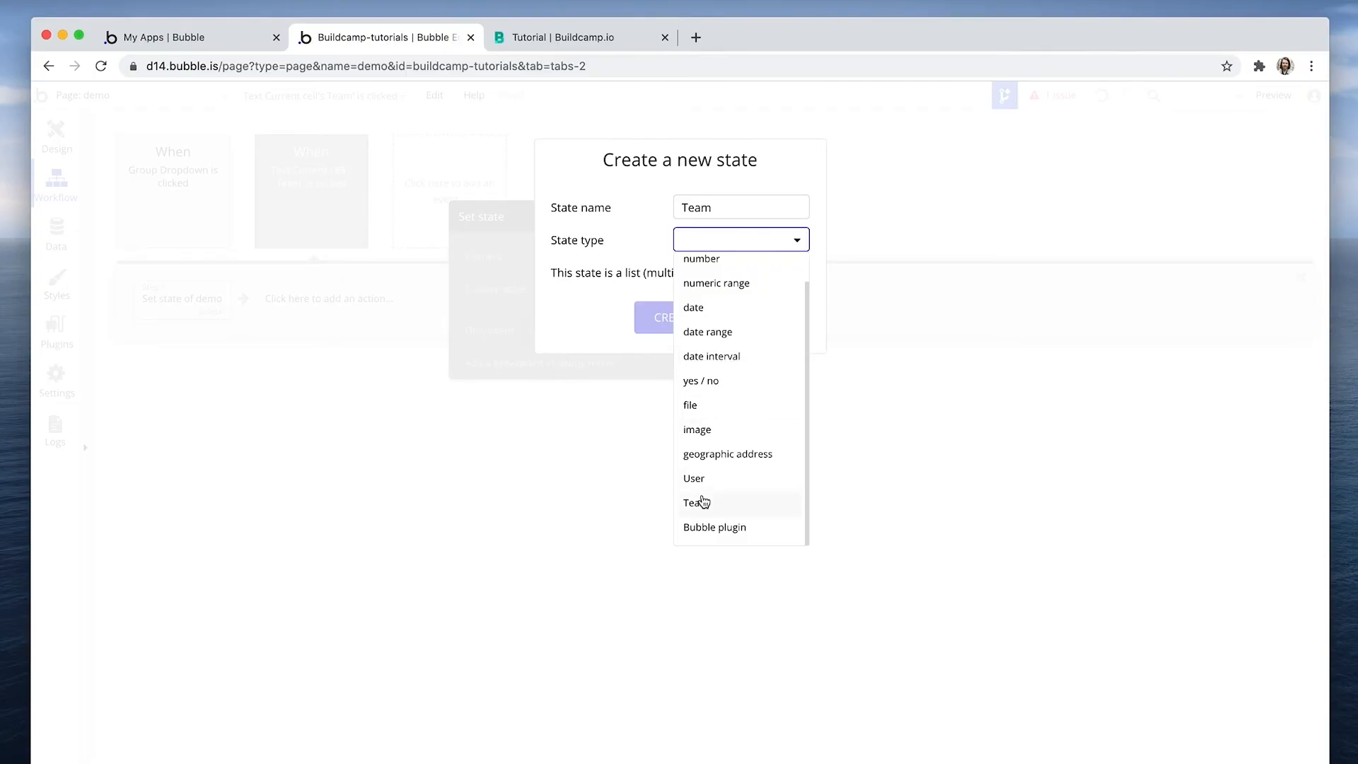
pyautogui.click(704, 505)
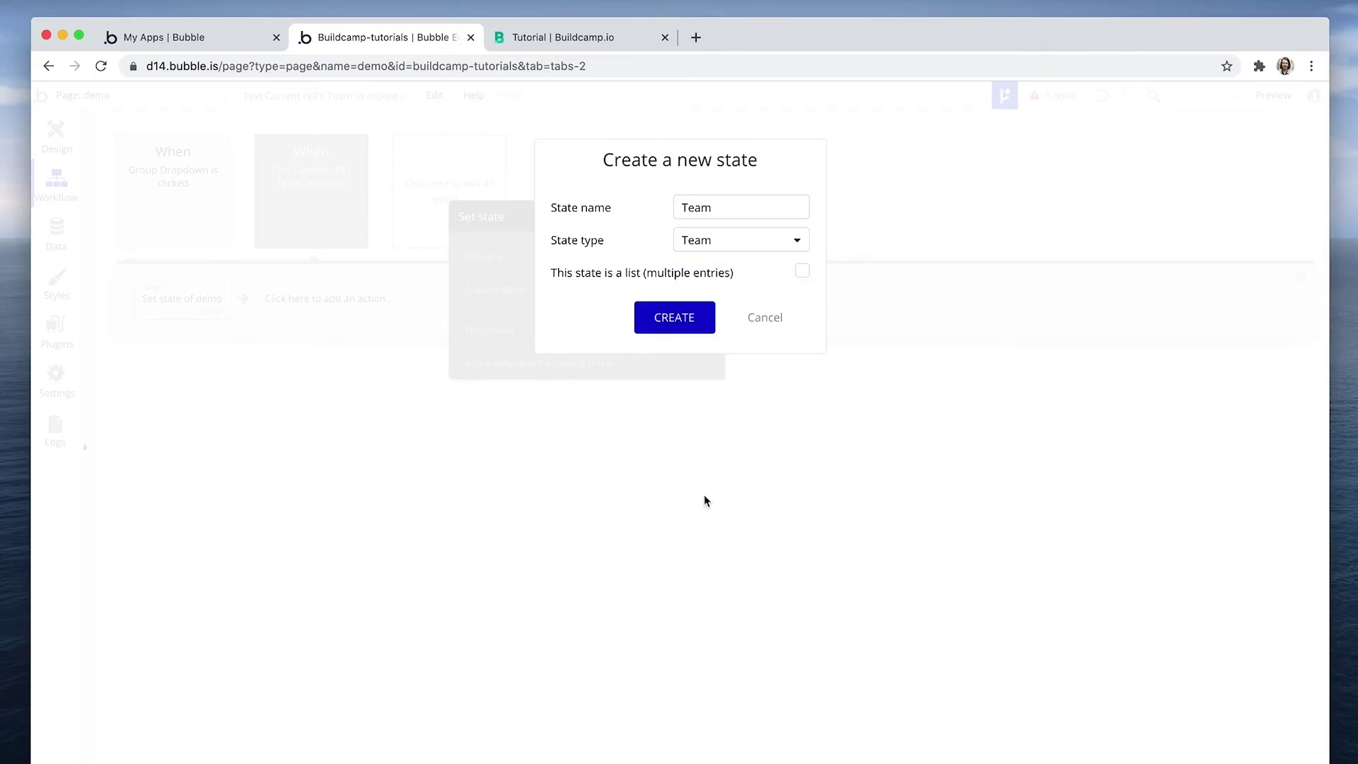
pyautogui.click(676, 318)
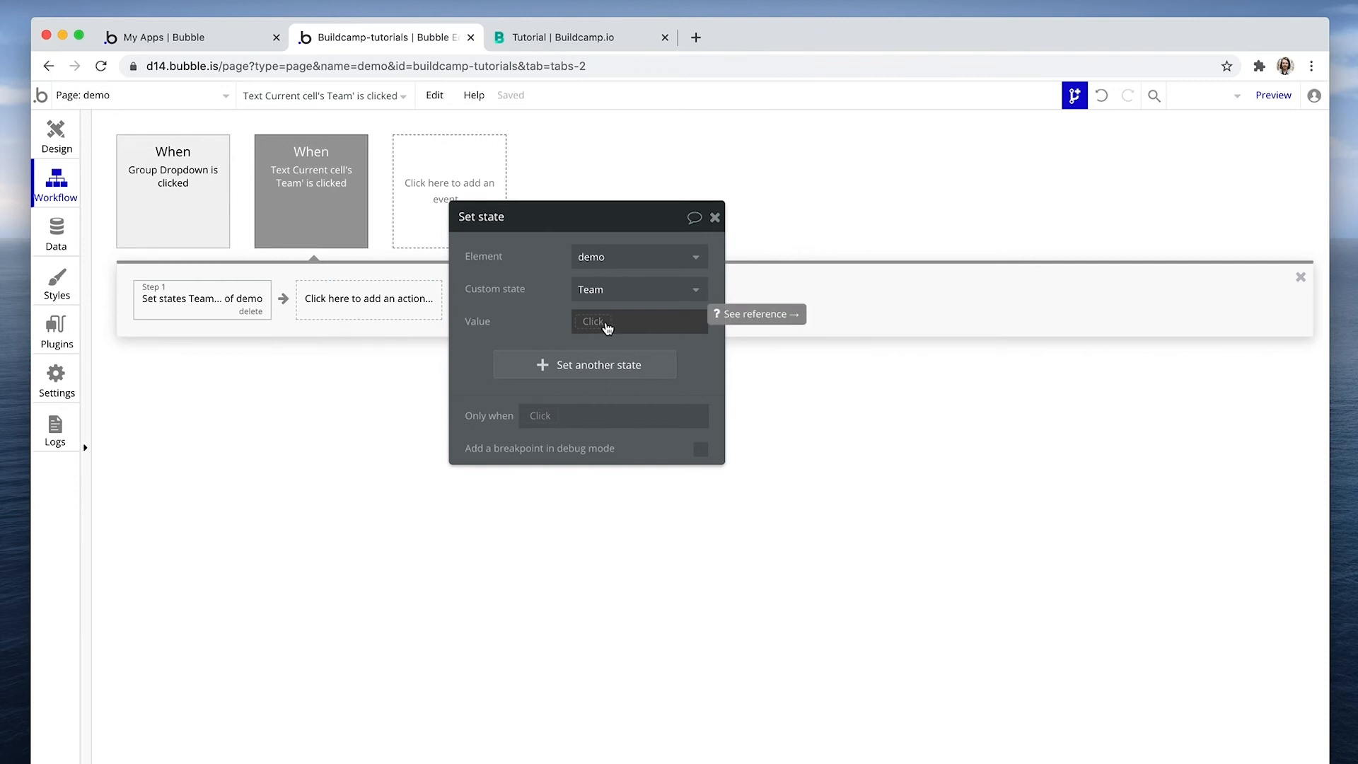
pyautogui.click(602, 321)
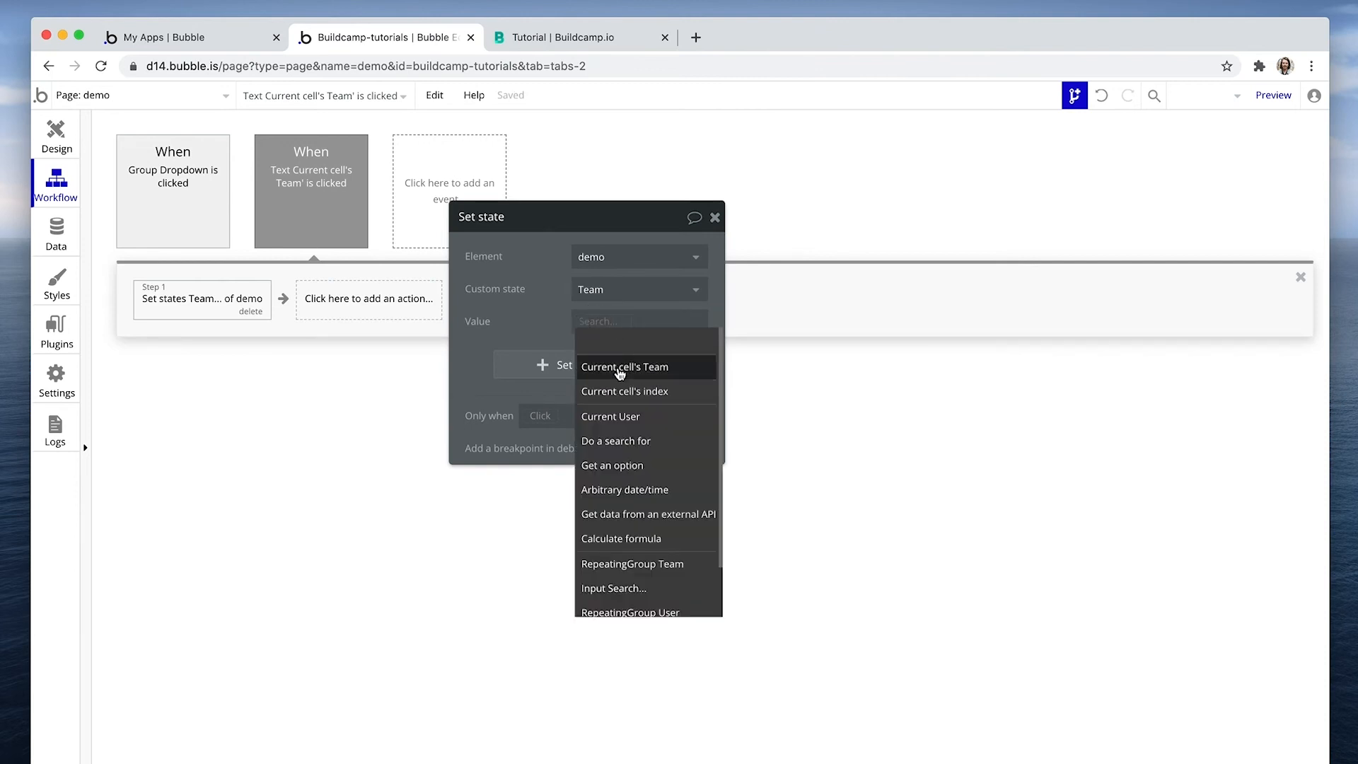
pyautogui.click(624, 367)
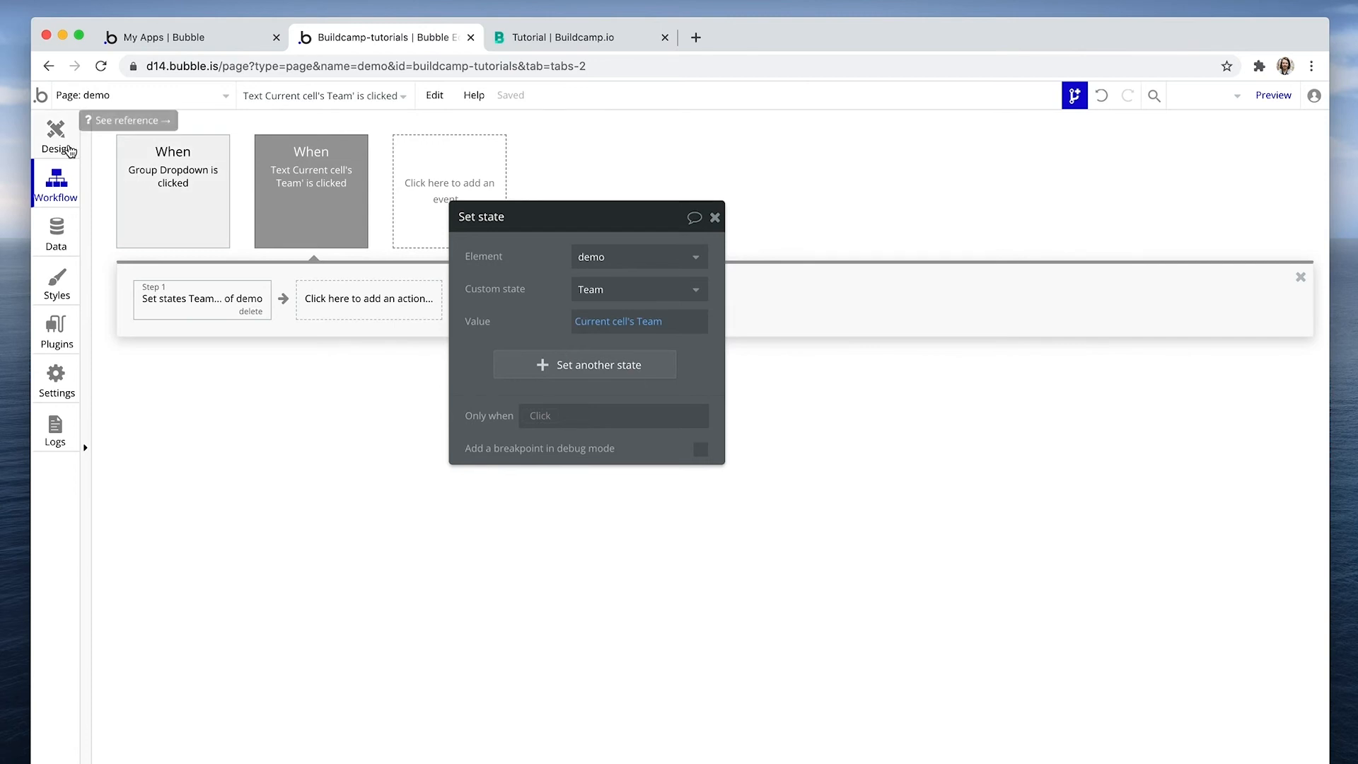
pyautogui.moveTo(56, 138)
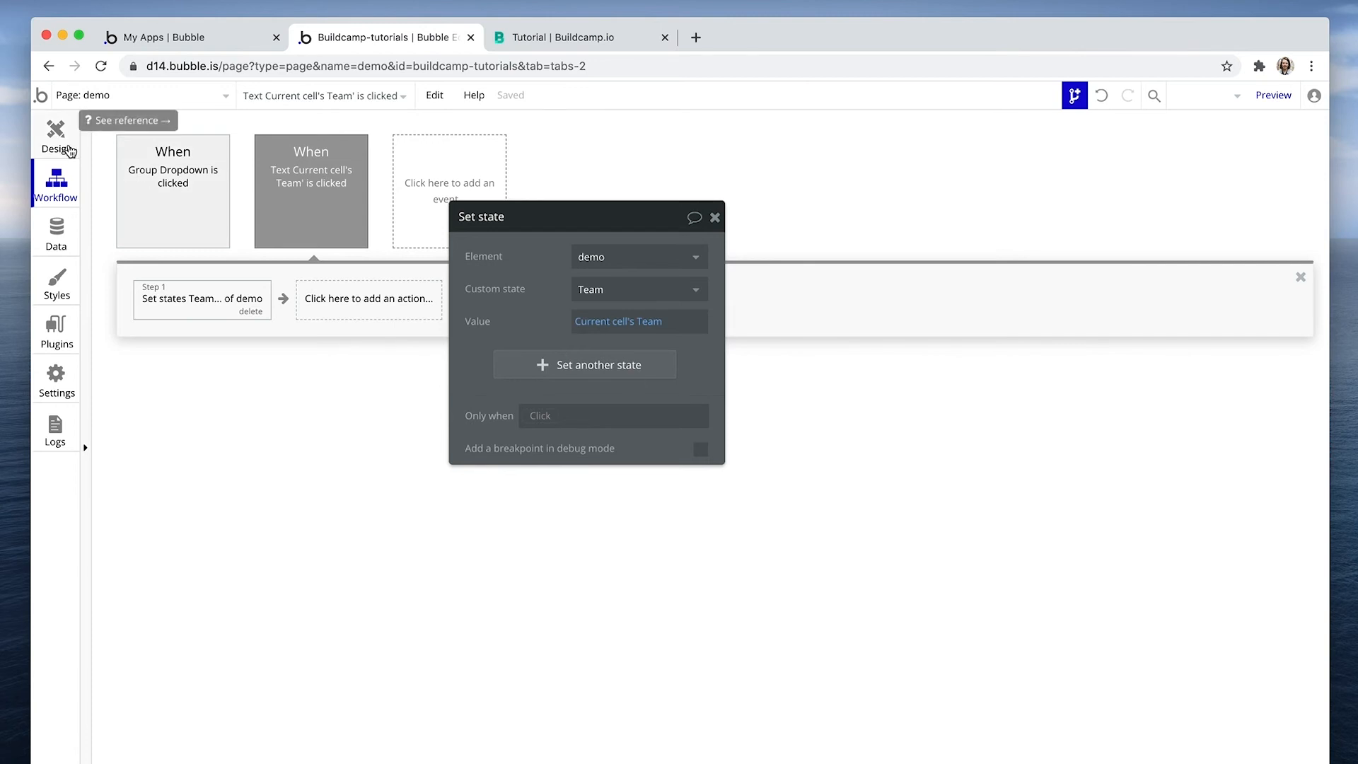
pyautogui.click(57, 143)
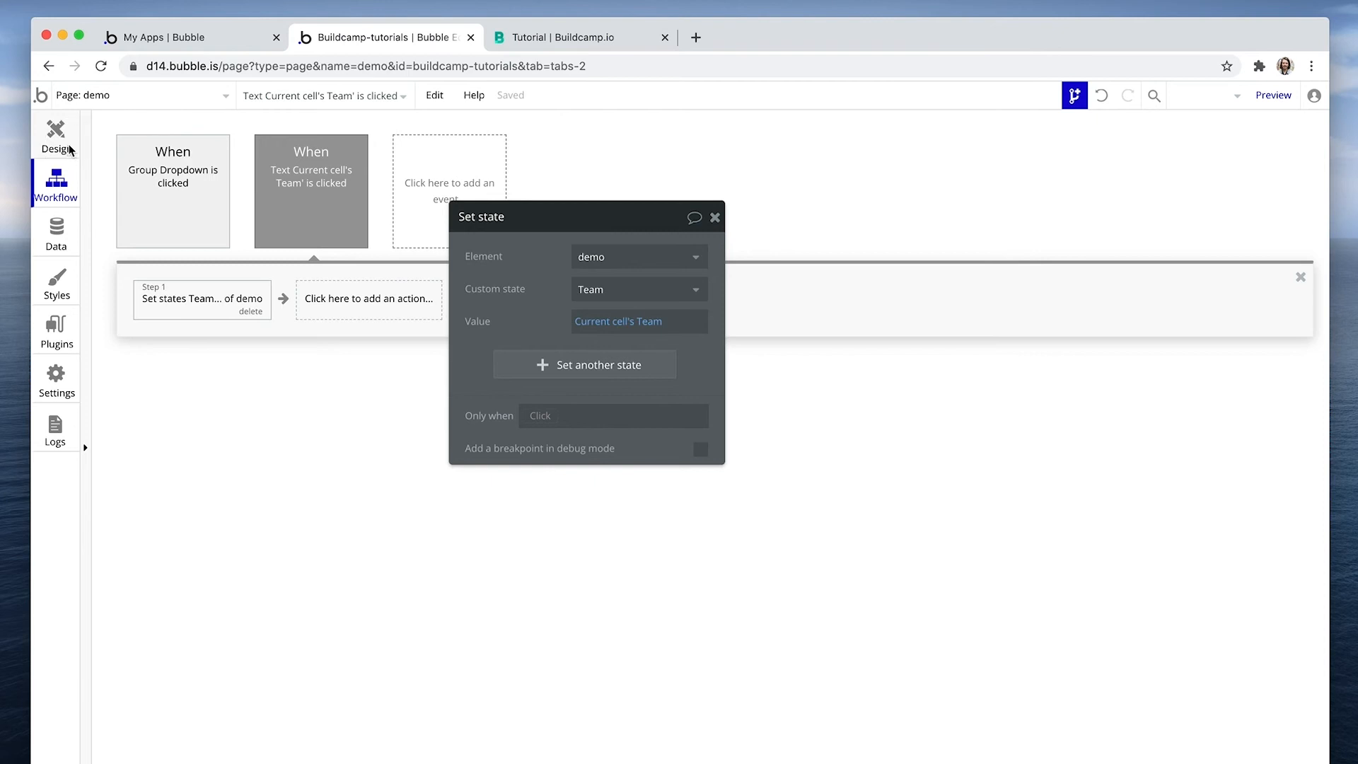
# Step: Draw a new text element between the search box and the Select Team dropdown
pyautogui.moveTo(578, 408); pyautogui.dragTo(247, 365)
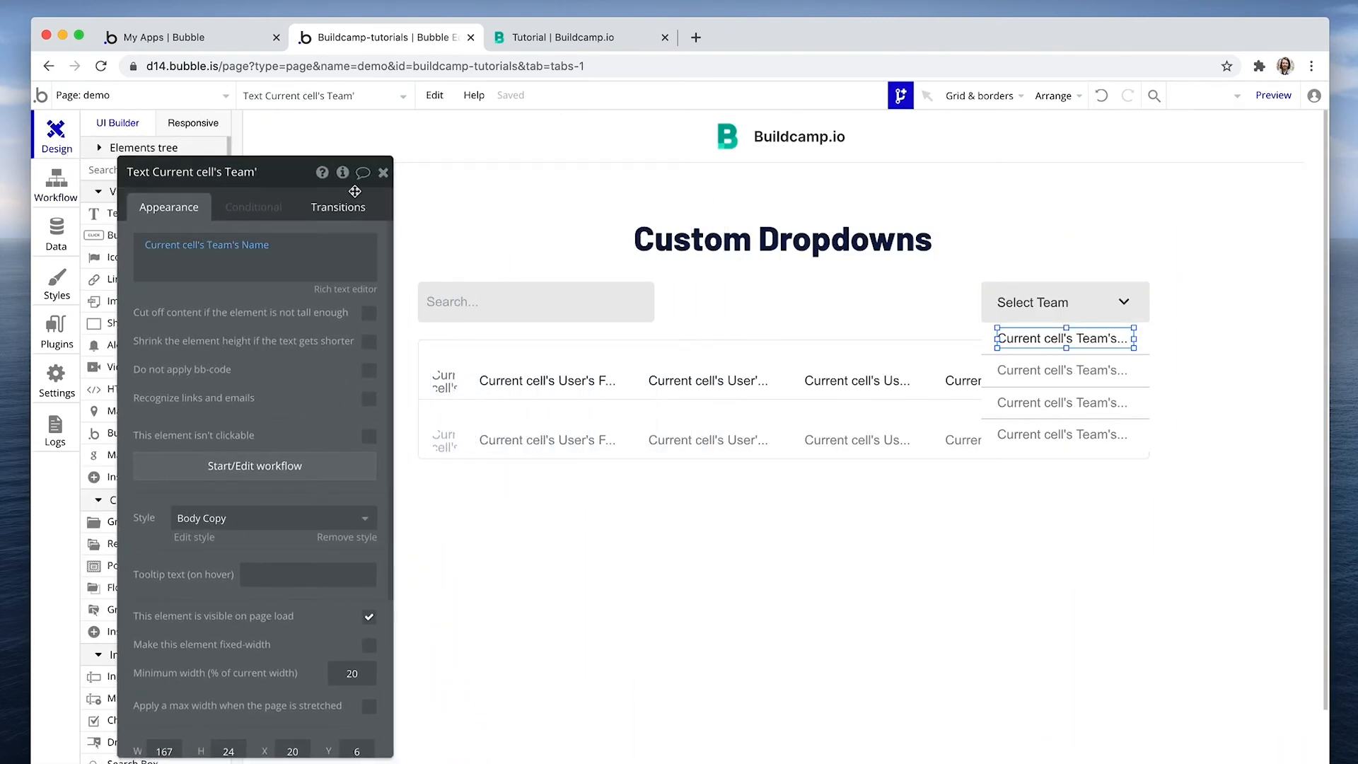
pyautogui.click(383, 172)
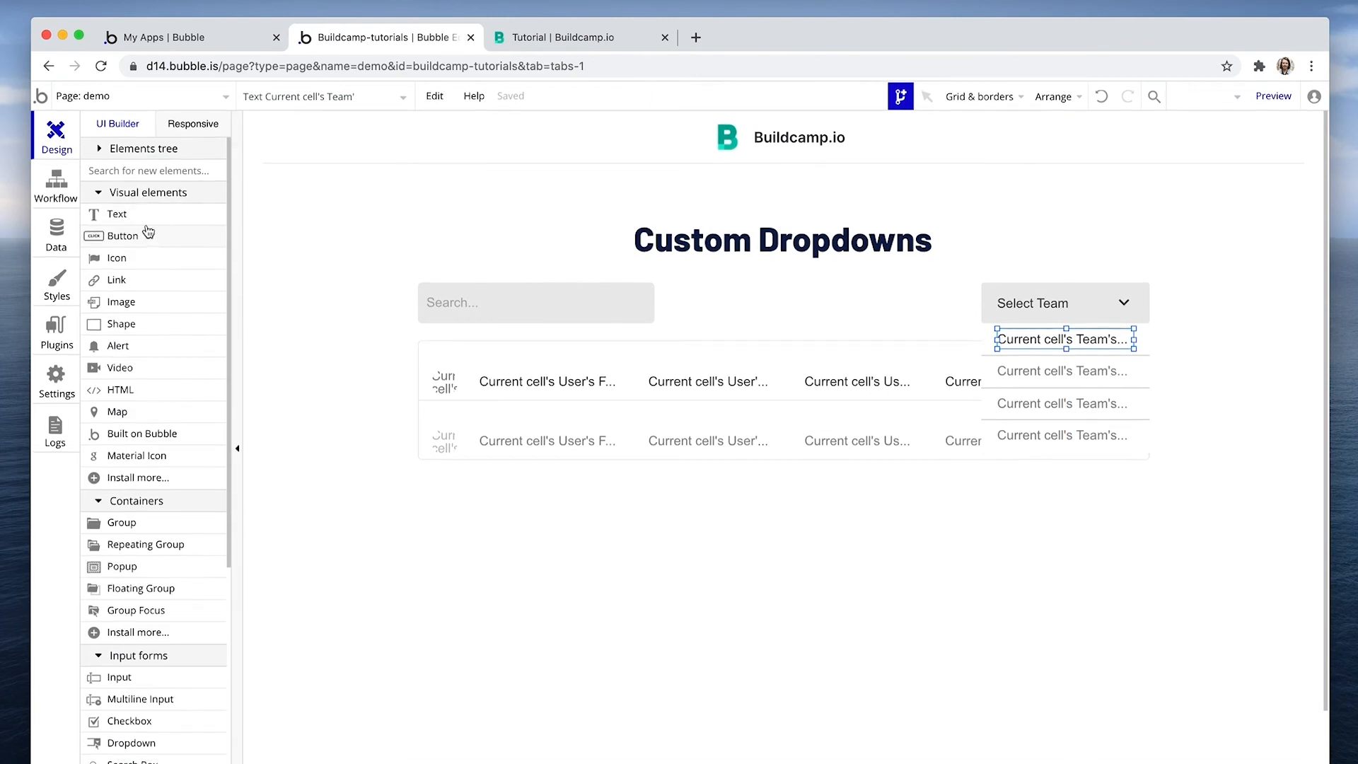
pyautogui.click(116, 213)
pyautogui.moveTo(697, 284); pyautogui.dragTo(917, 314)
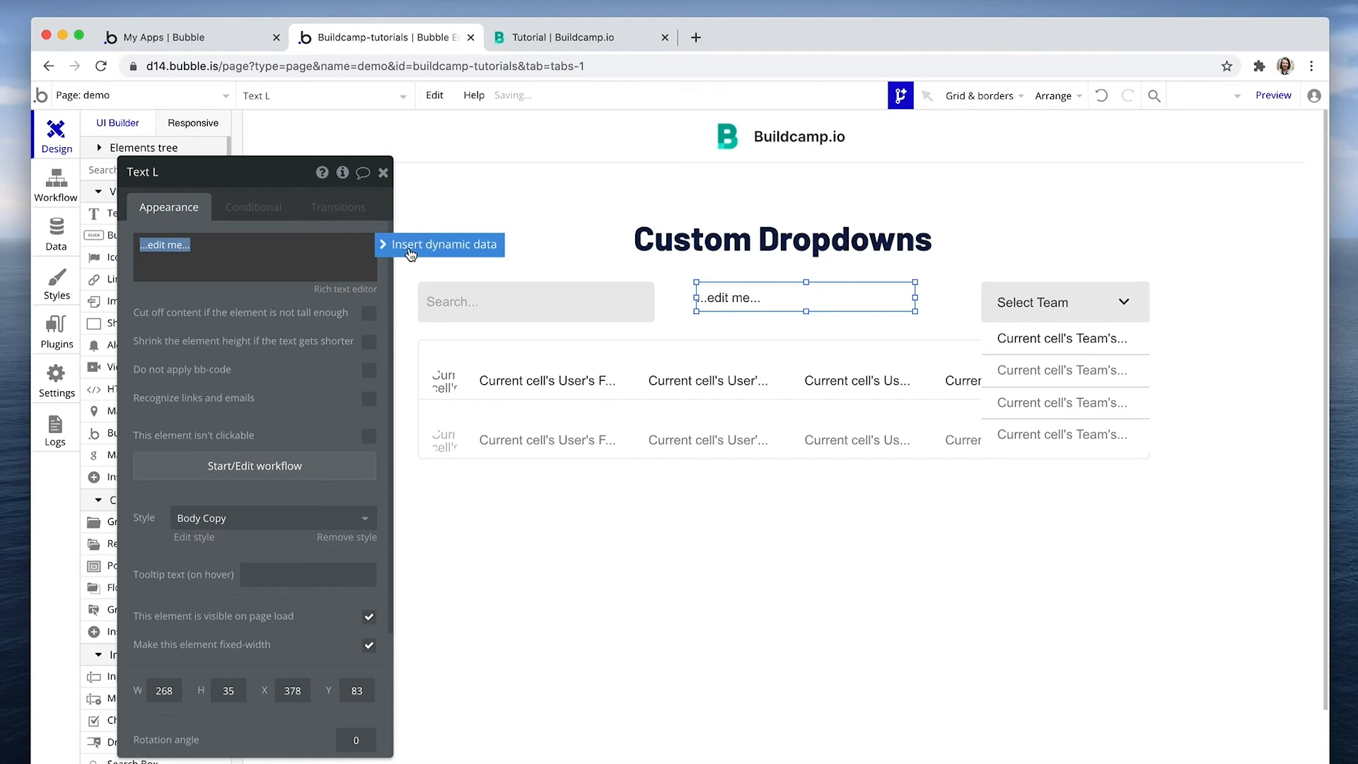
# Step: Make the text display demo's Team's Name and nudge it slightly lower
pyautogui.click(385, 246)
pyautogui.write('demo')
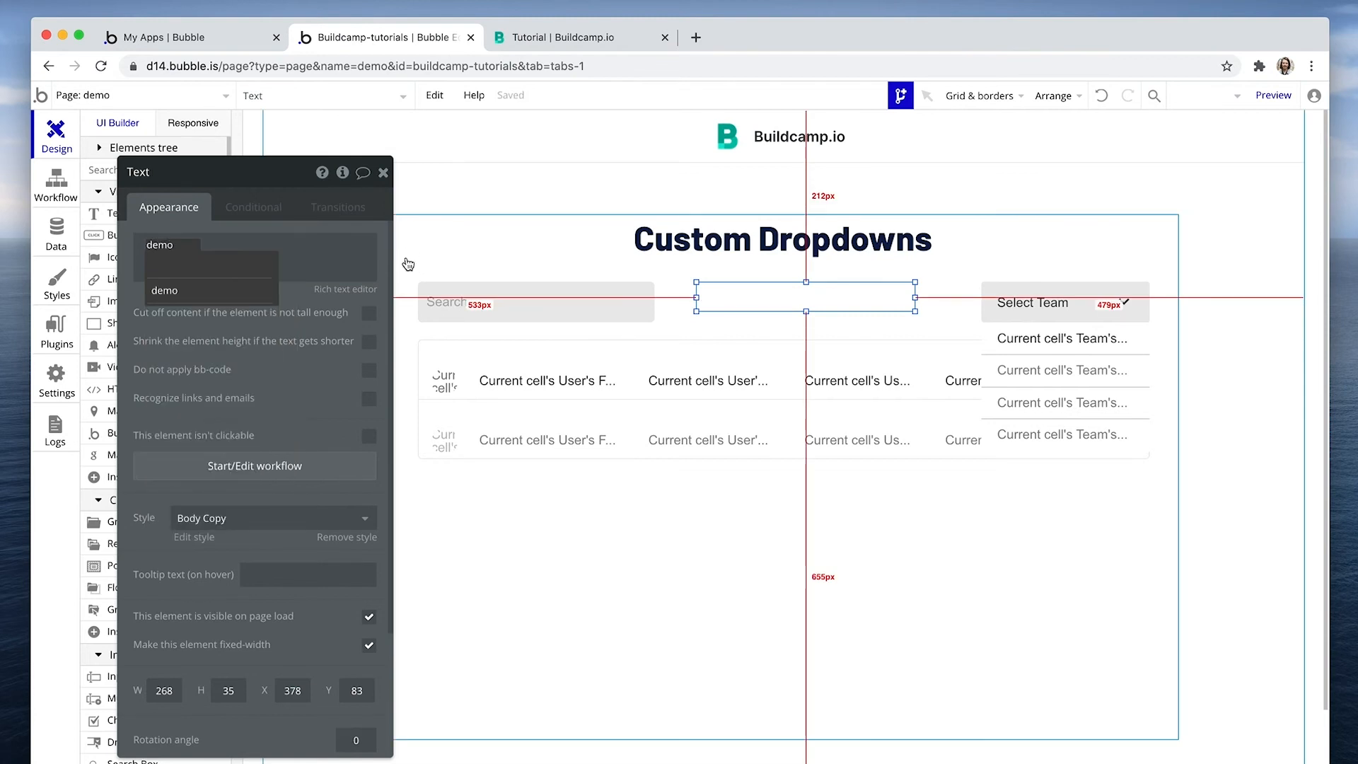
pyautogui.click(169, 289)
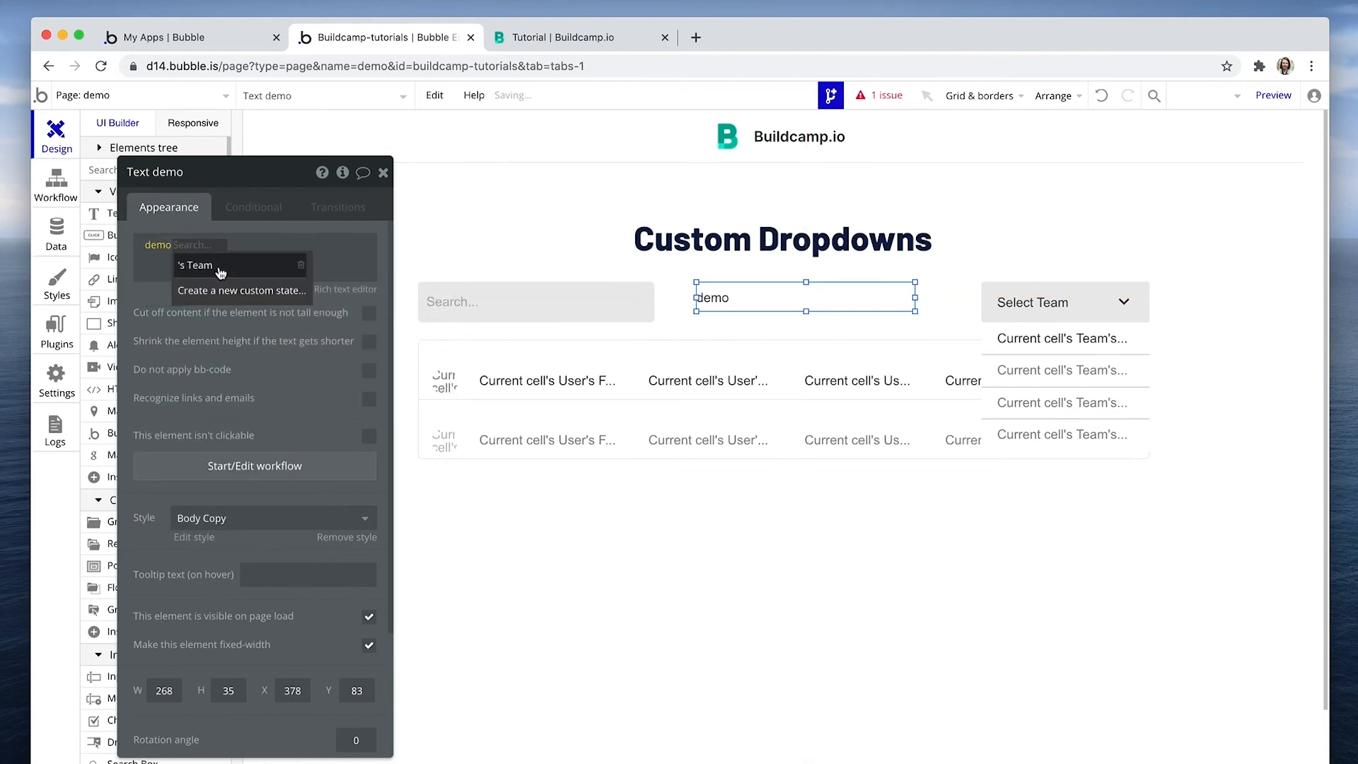
pyautogui.click(219, 266)
pyautogui.click(235, 266)
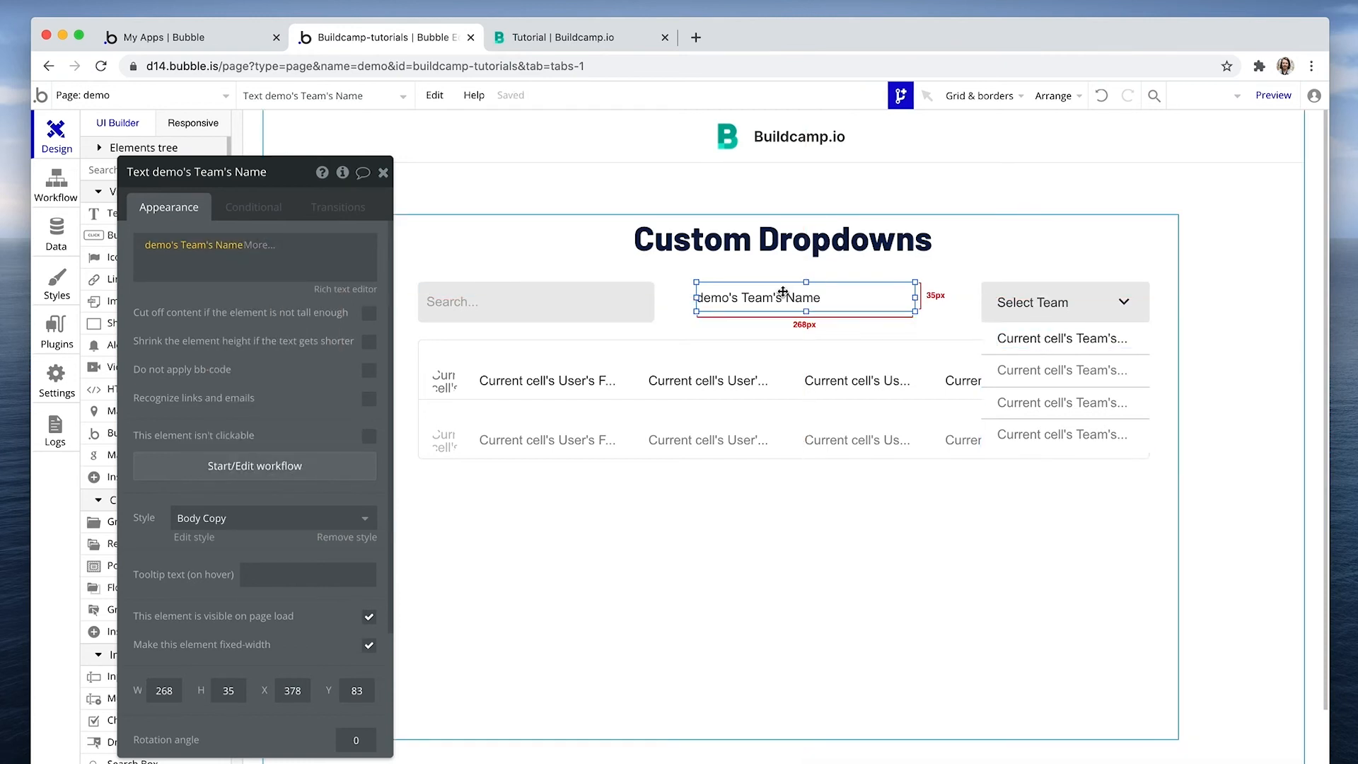
pyautogui.moveTo(784, 290); pyautogui.dragTo(784, 299)
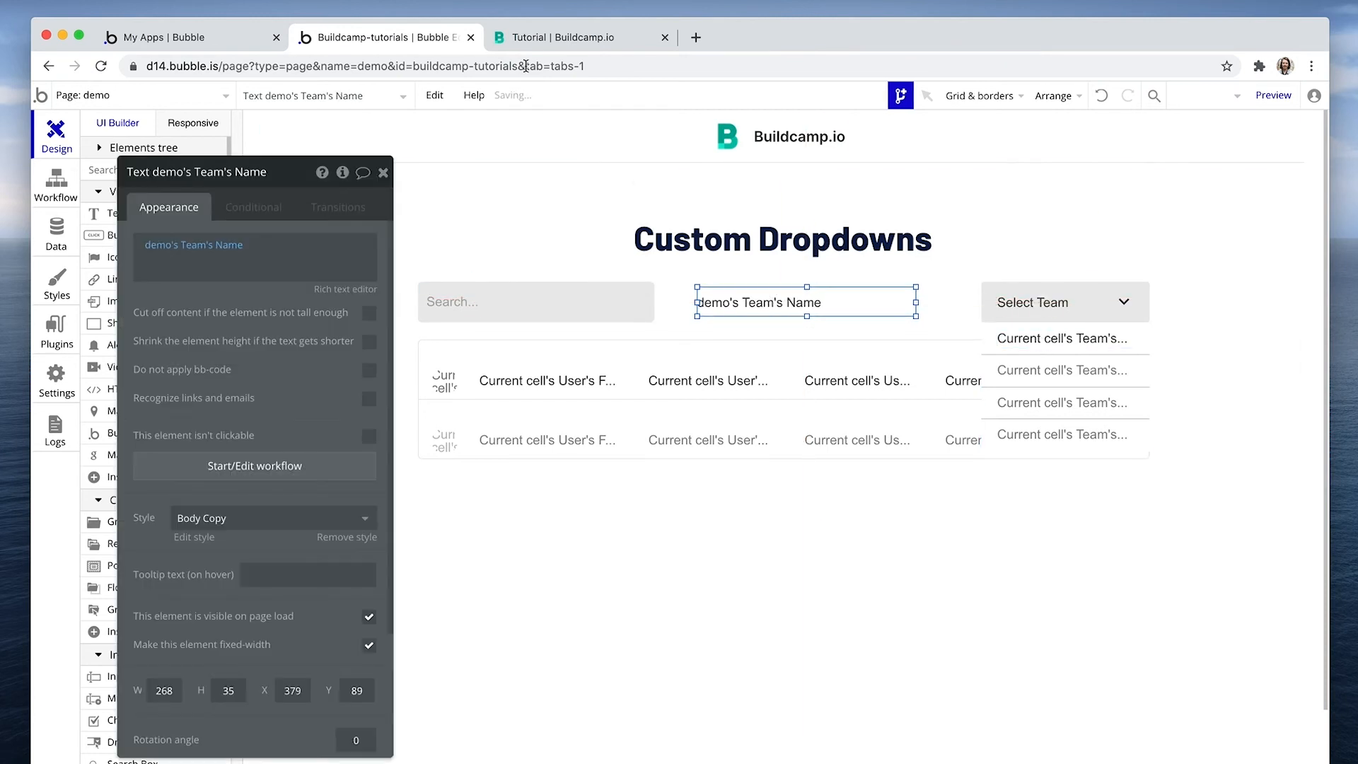
# Step: Bring up the live preview page and reload it
pyautogui.click(536, 41)
pyautogui.click(545, 101)
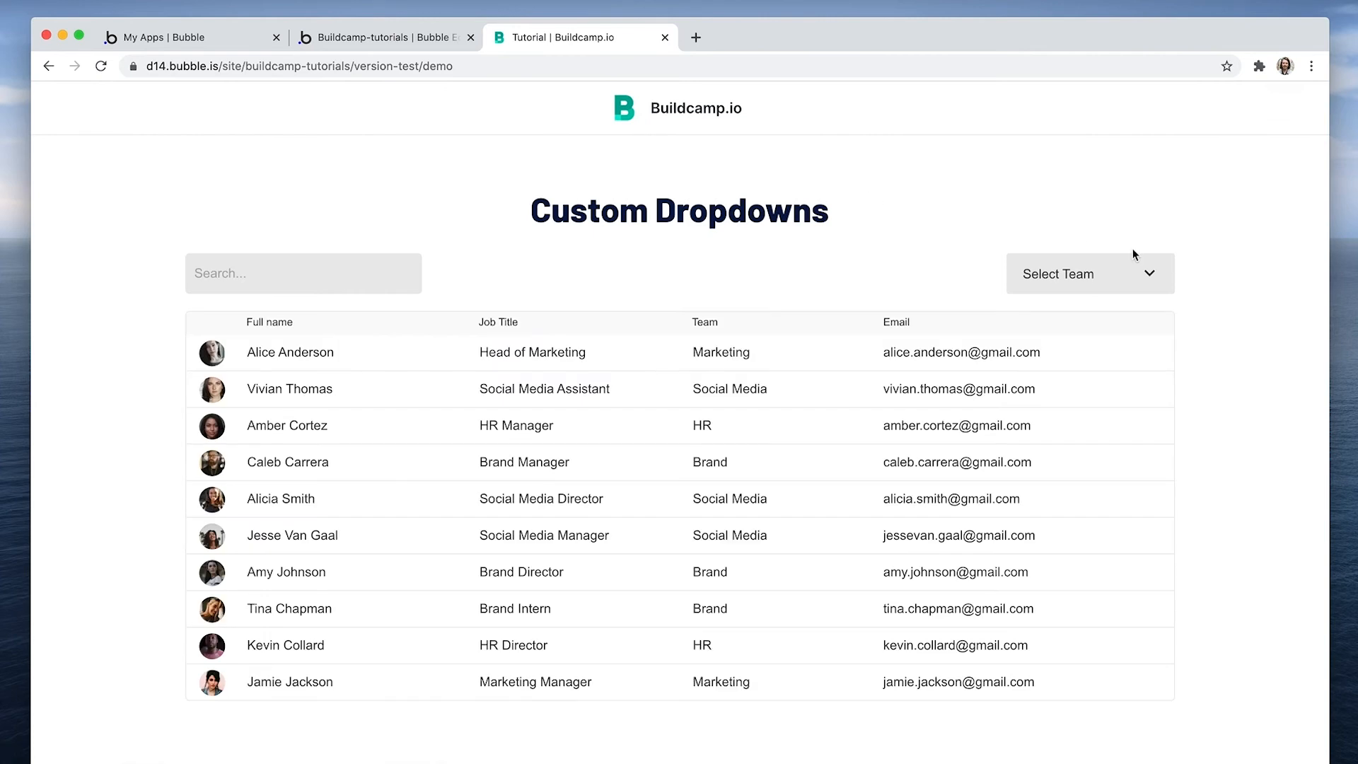
# Step: Choose Social Media, Marketing and HR in the preview dropdown, then return to the editor
pyautogui.click(1124, 273)
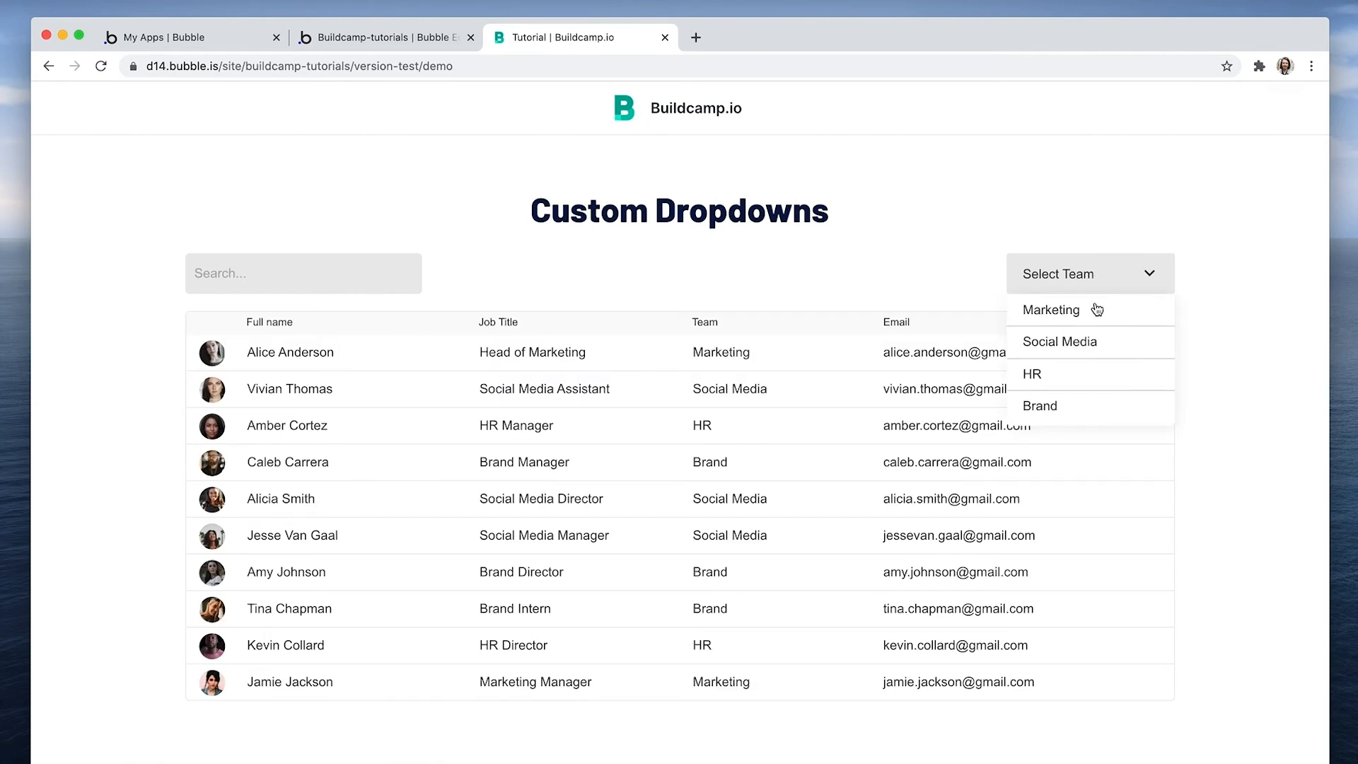
pyautogui.click(1079, 342)
pyautogui.click(1064, 311)
pyautogui.click(1044, 383)
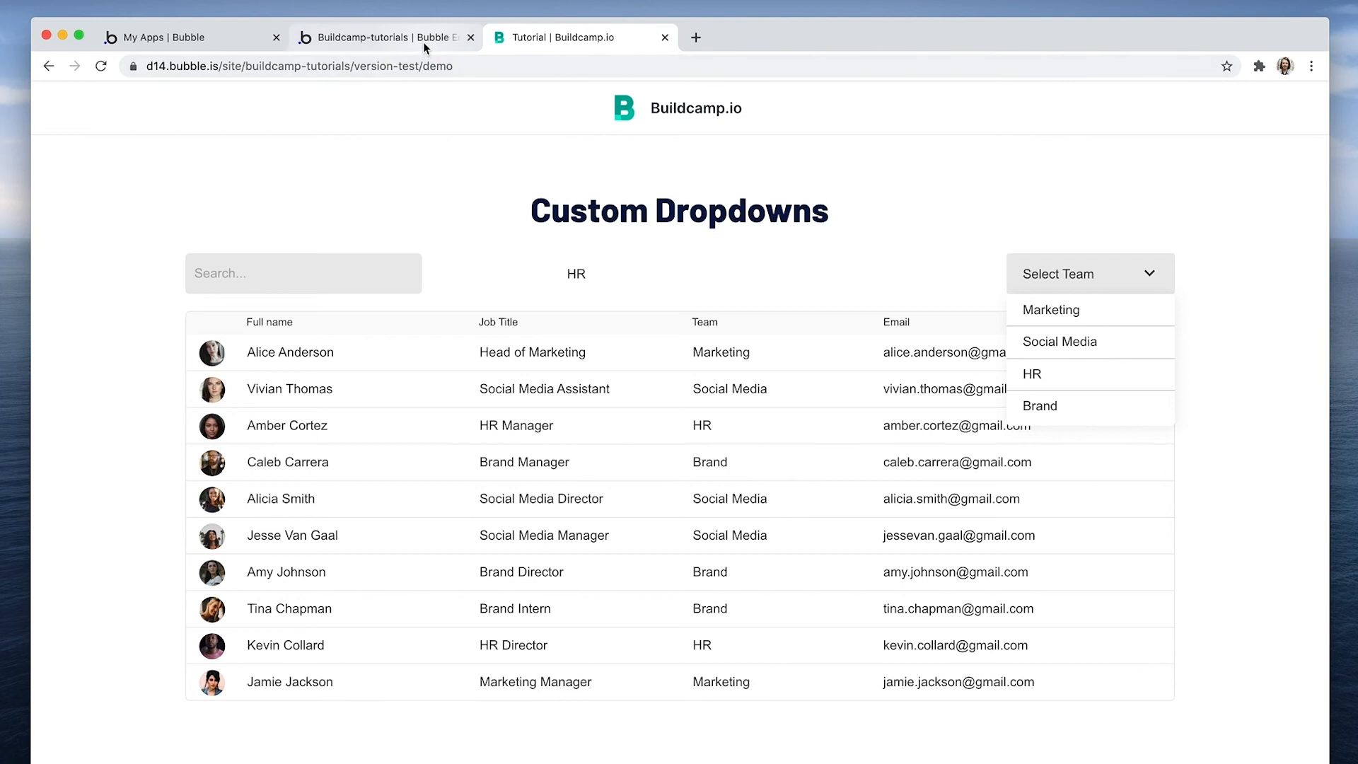
pyautogui.click(388, 38)
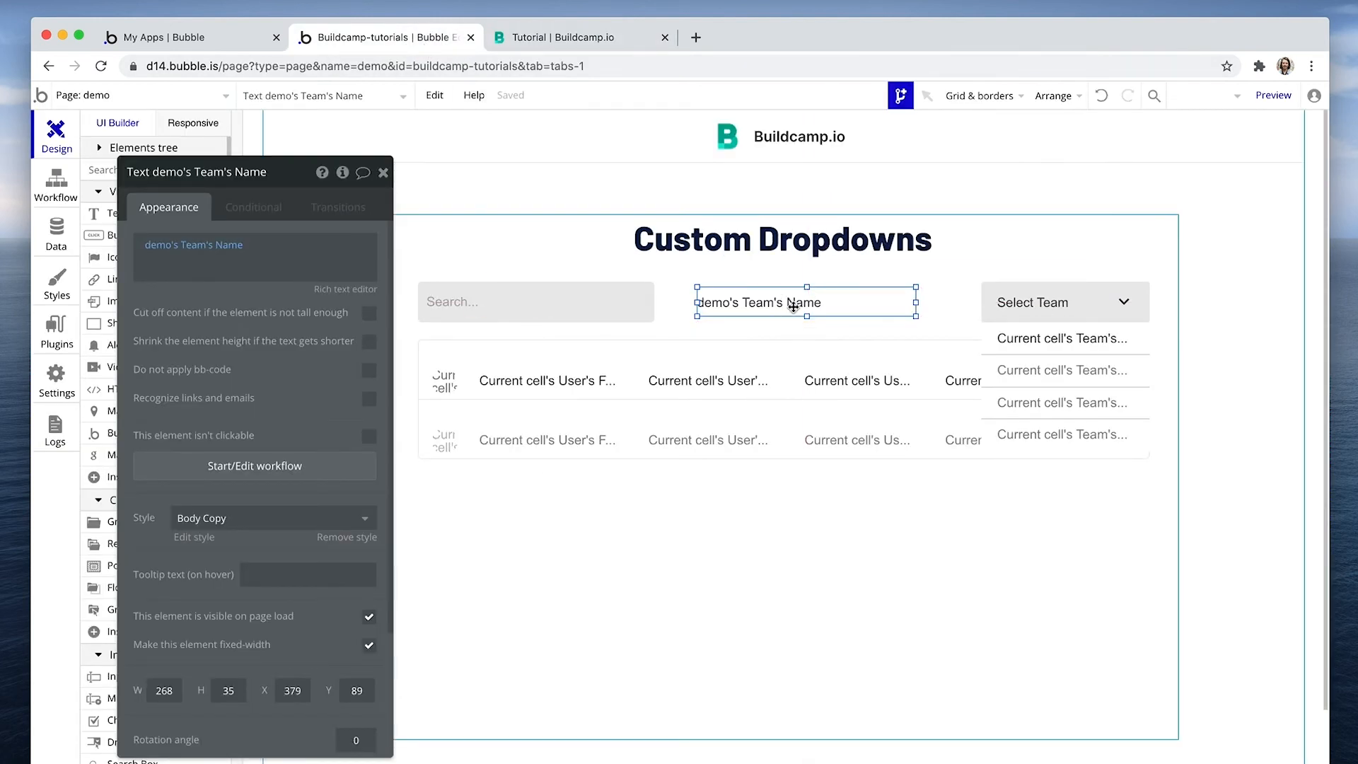
# Step: Delete the team-name text and bring up RepeatingGroup User's Search for Users settings
pyautogui.press('Delete')
pyautogui.click(762, 423)
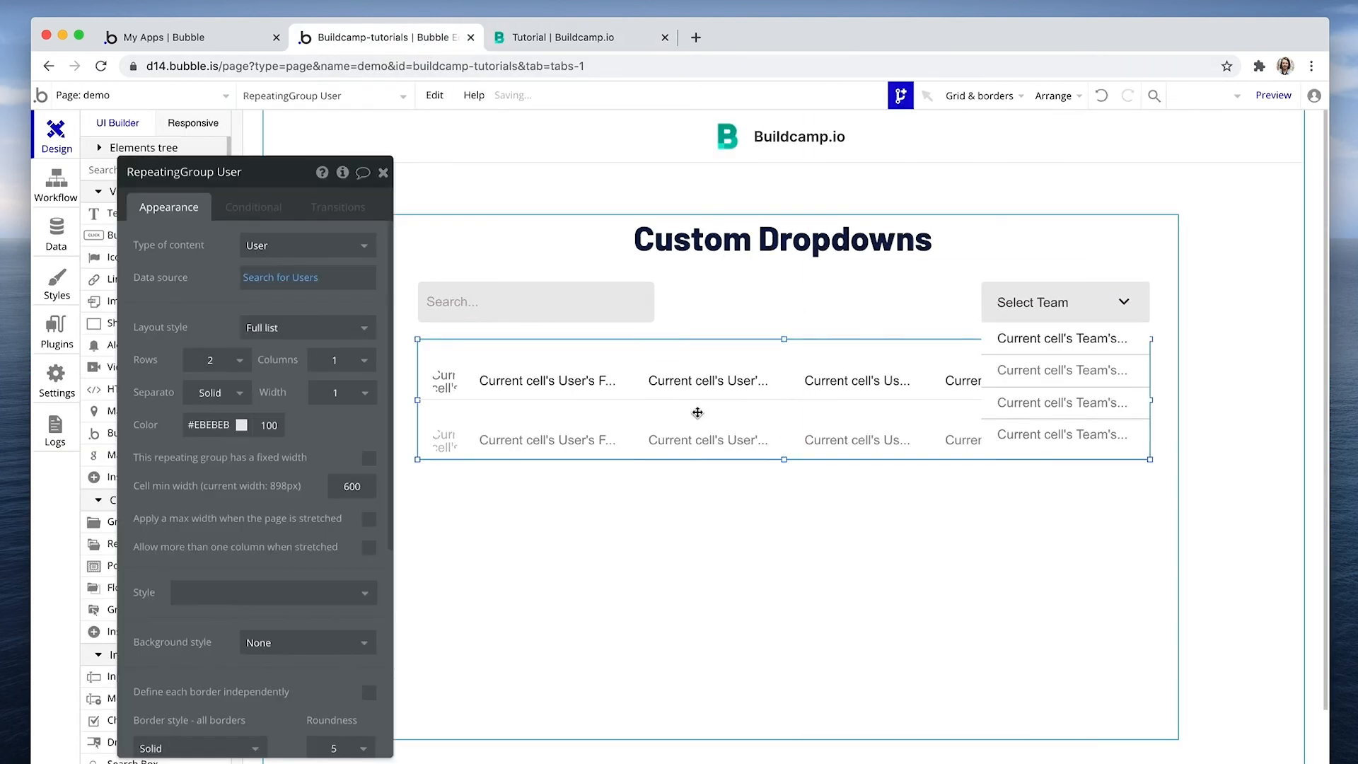
pyautogui.click(287, 282)
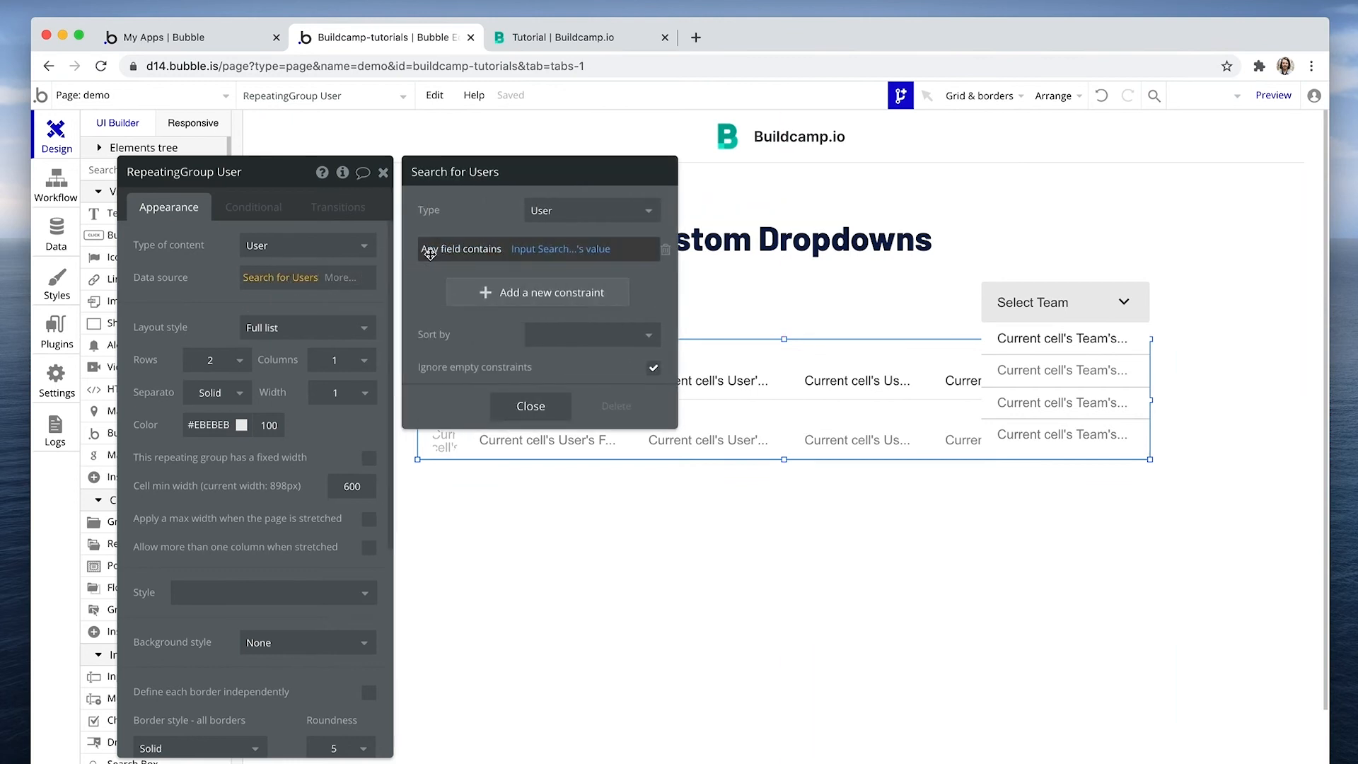
pyautogui.click(531, 405)
pyautogui.click(534, 405)
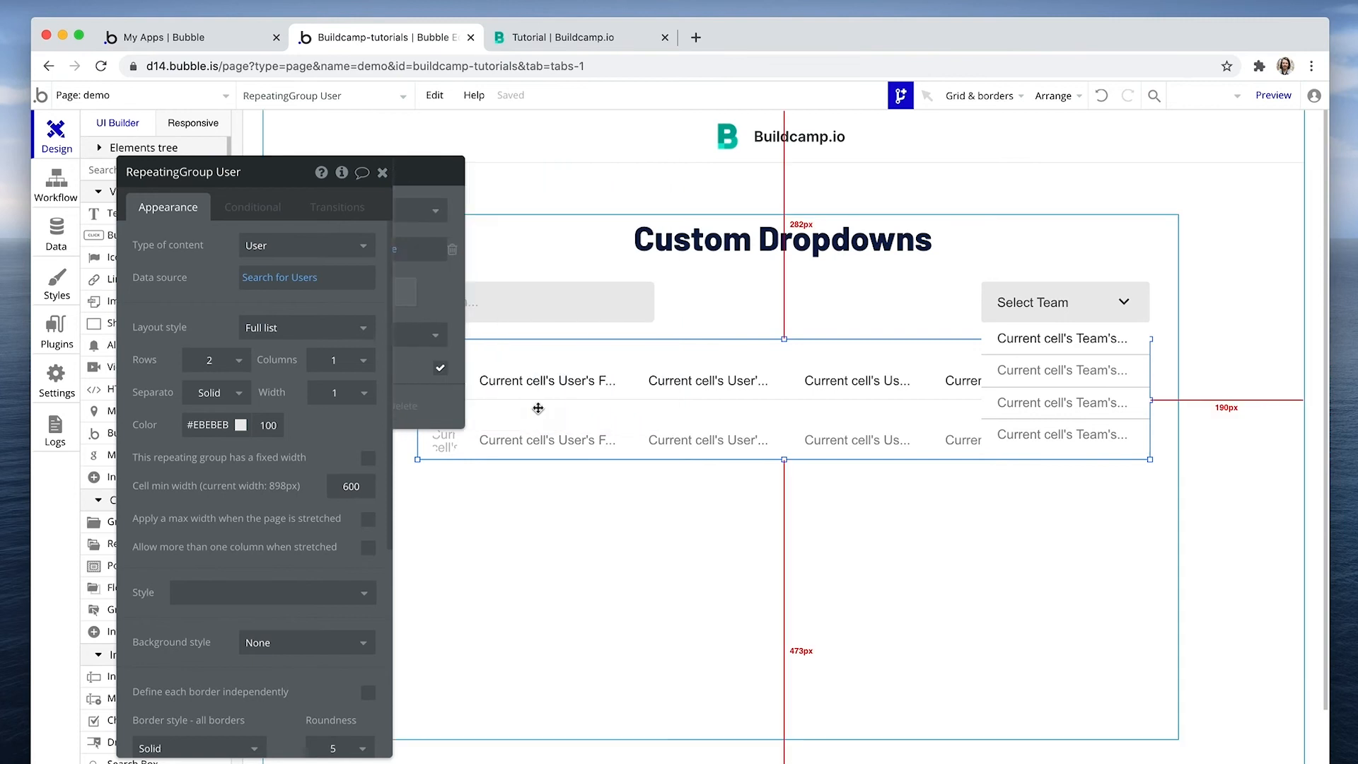
pyautogui.click(514, 307)
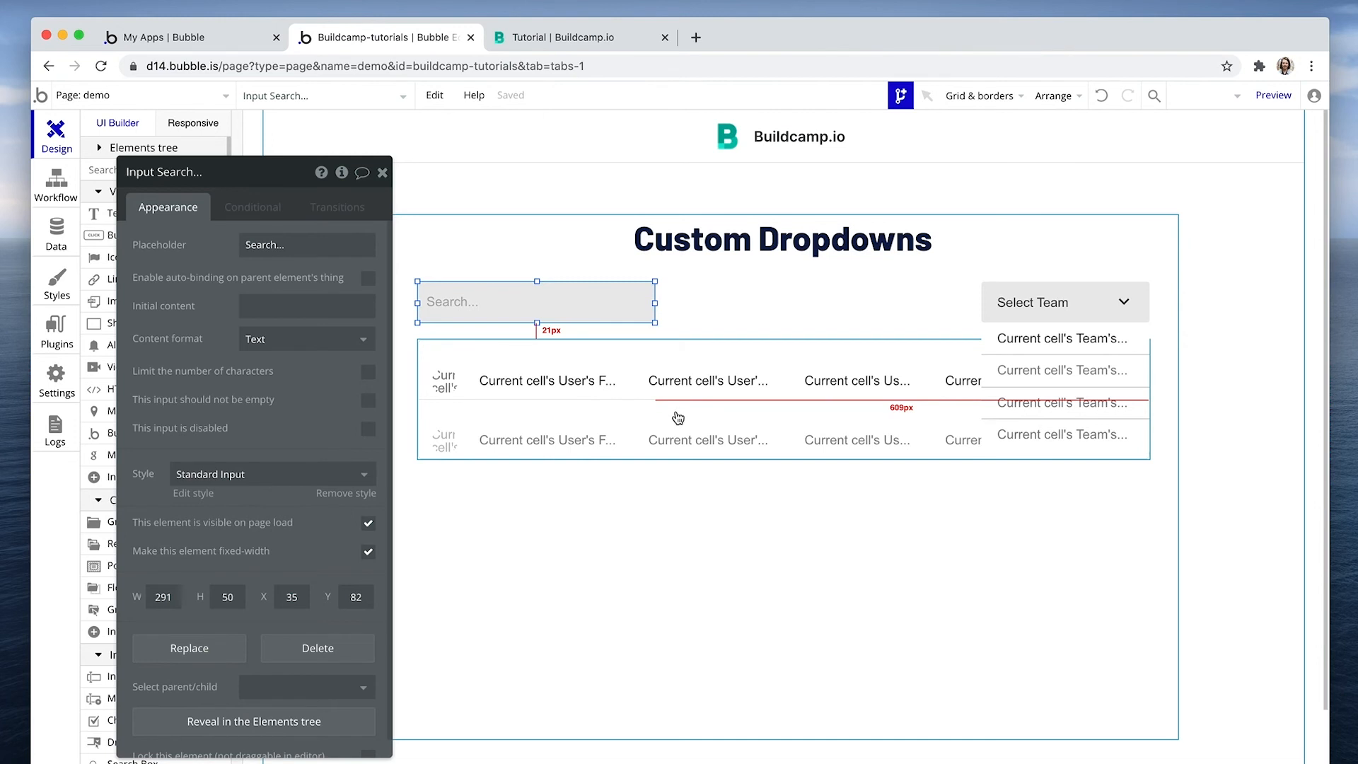
pyautogui.click(676, 412)
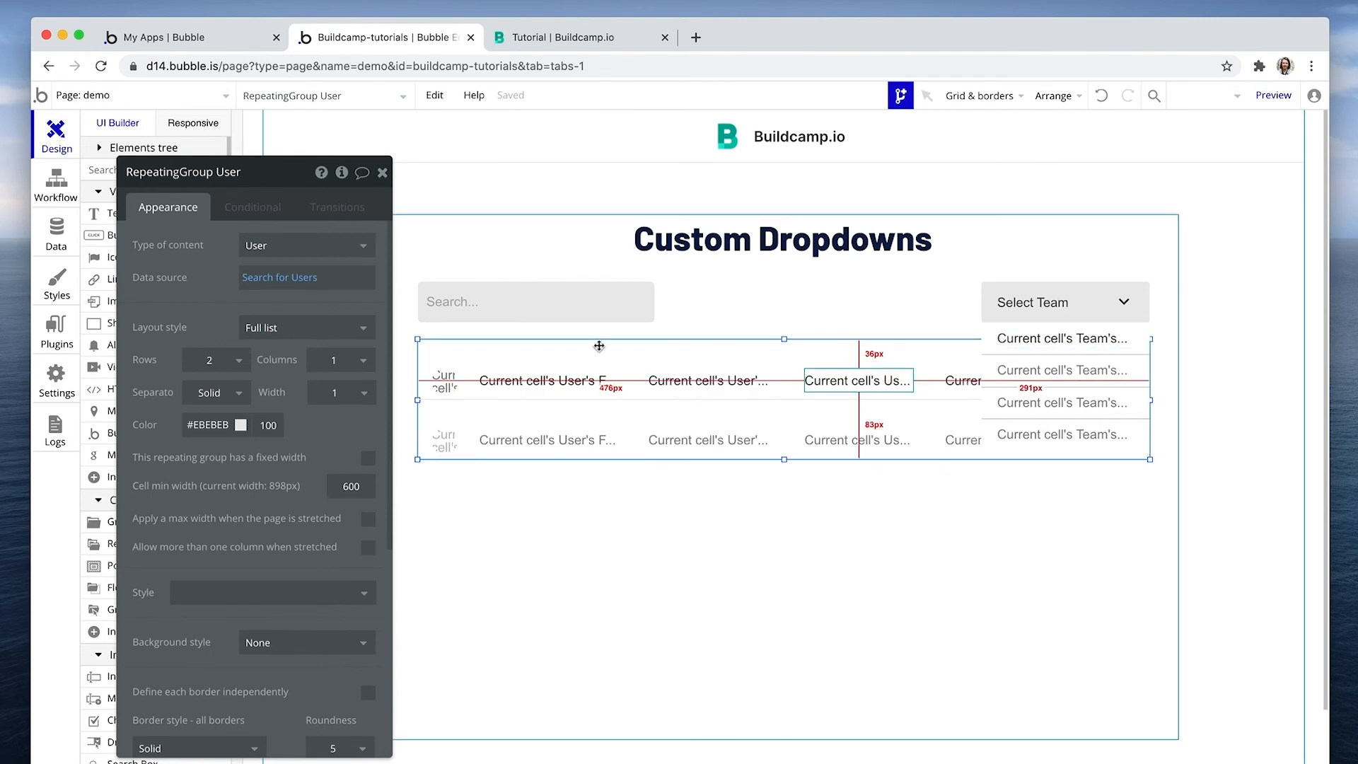
pyautogui.click(279, 277)
# Step: Add the constraint Team = demo's Team to the user search
pyautogui.click(451, 290)
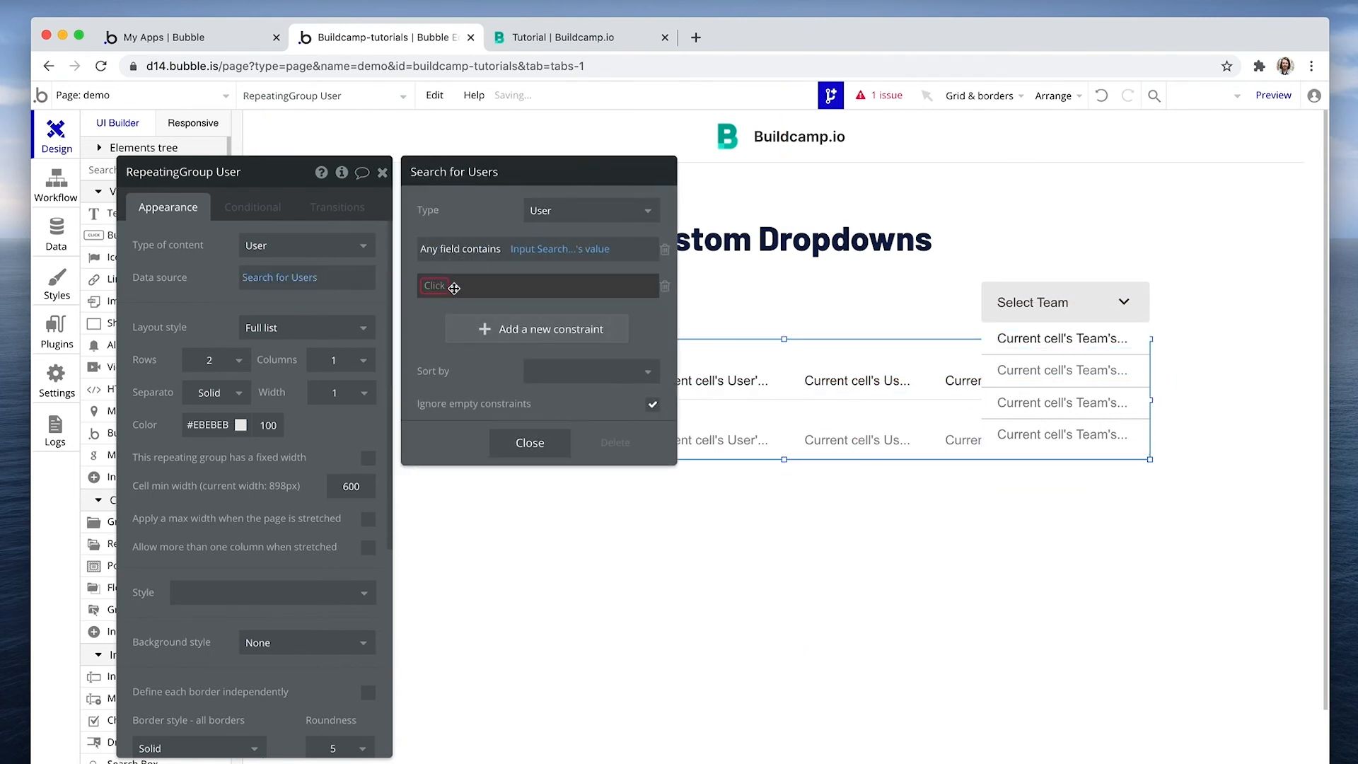
pyautogui.click(439, 290)
pyautogui.write('tesm')
pyautogui.press('BackSpace')
pyautogui.press('BackSpace')
pyautogui.write('am')
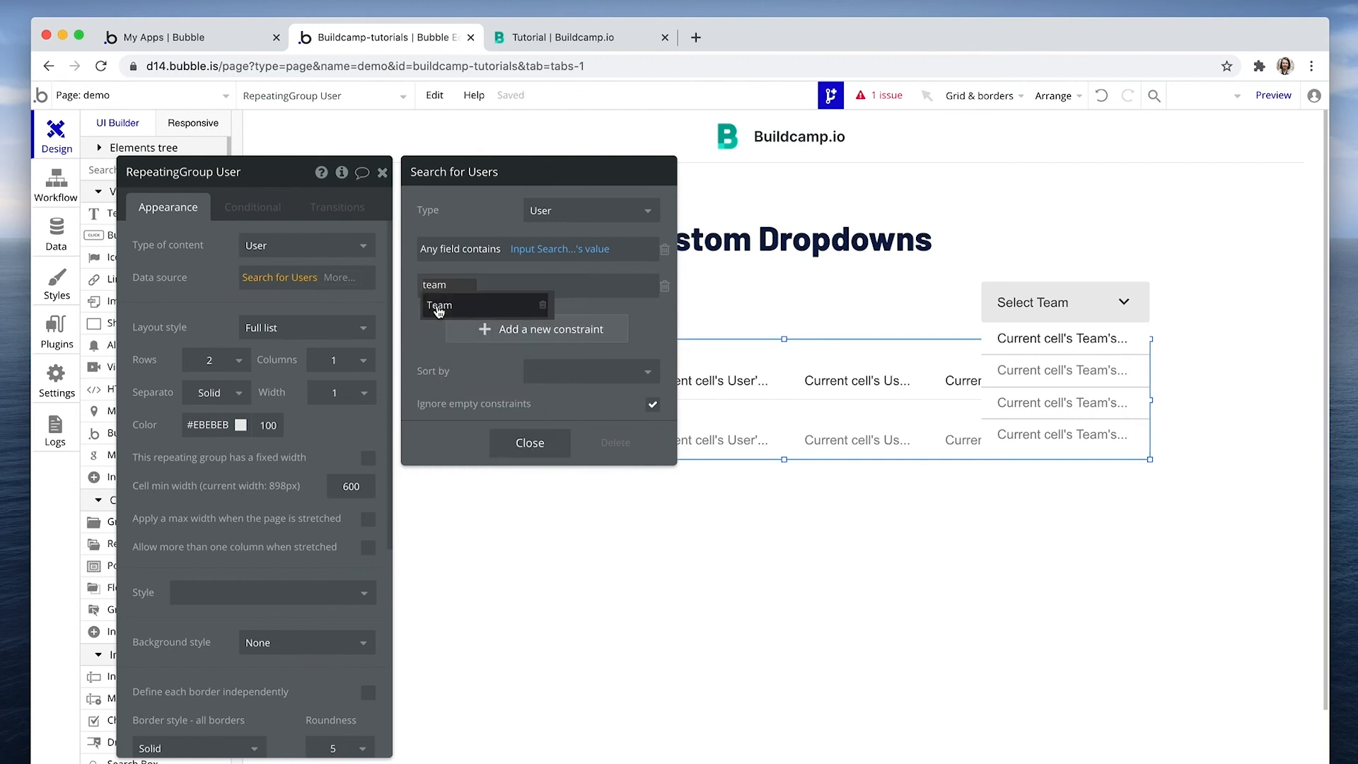
pyautogui.click(443, 305)
pyautogui.click(462, 286)
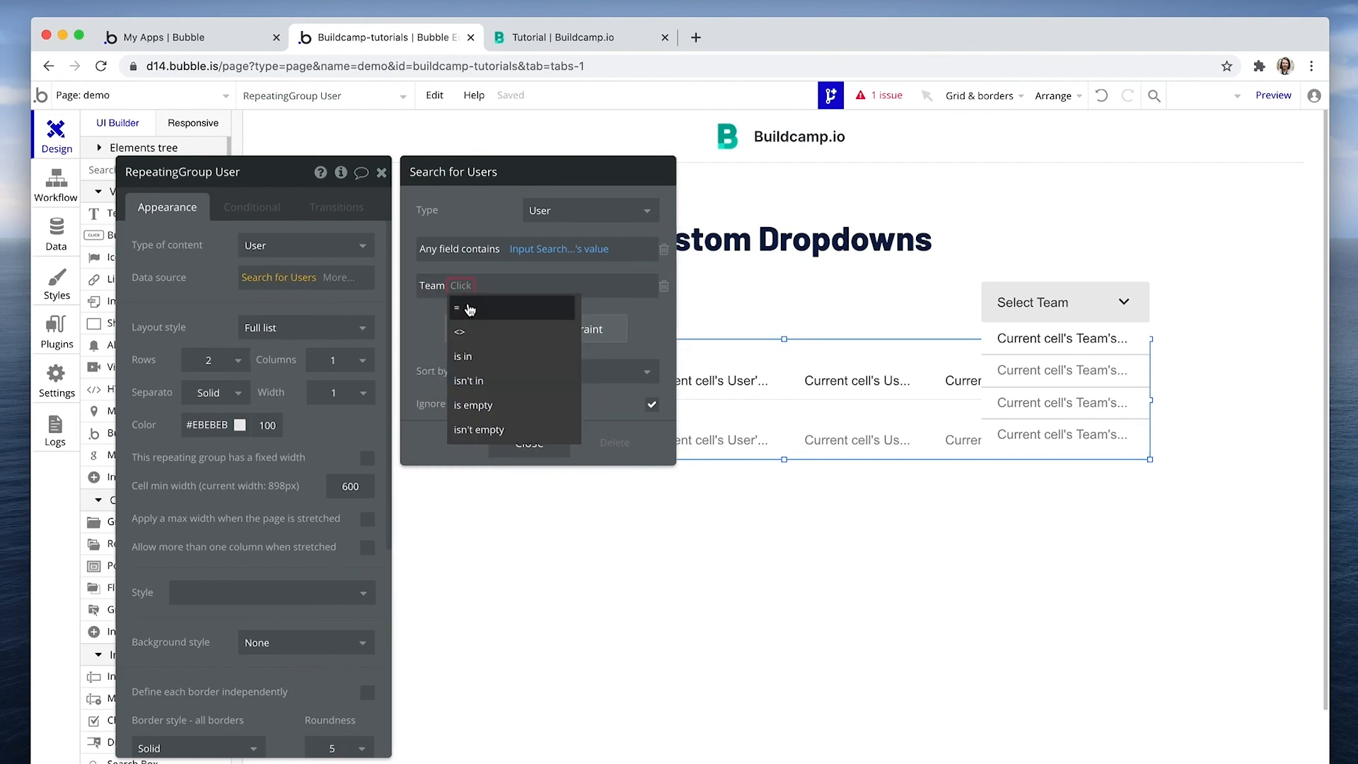
pyautogui.click(469, 306)
pyautogui.click(471, 285)
pyautogui.write('dem')
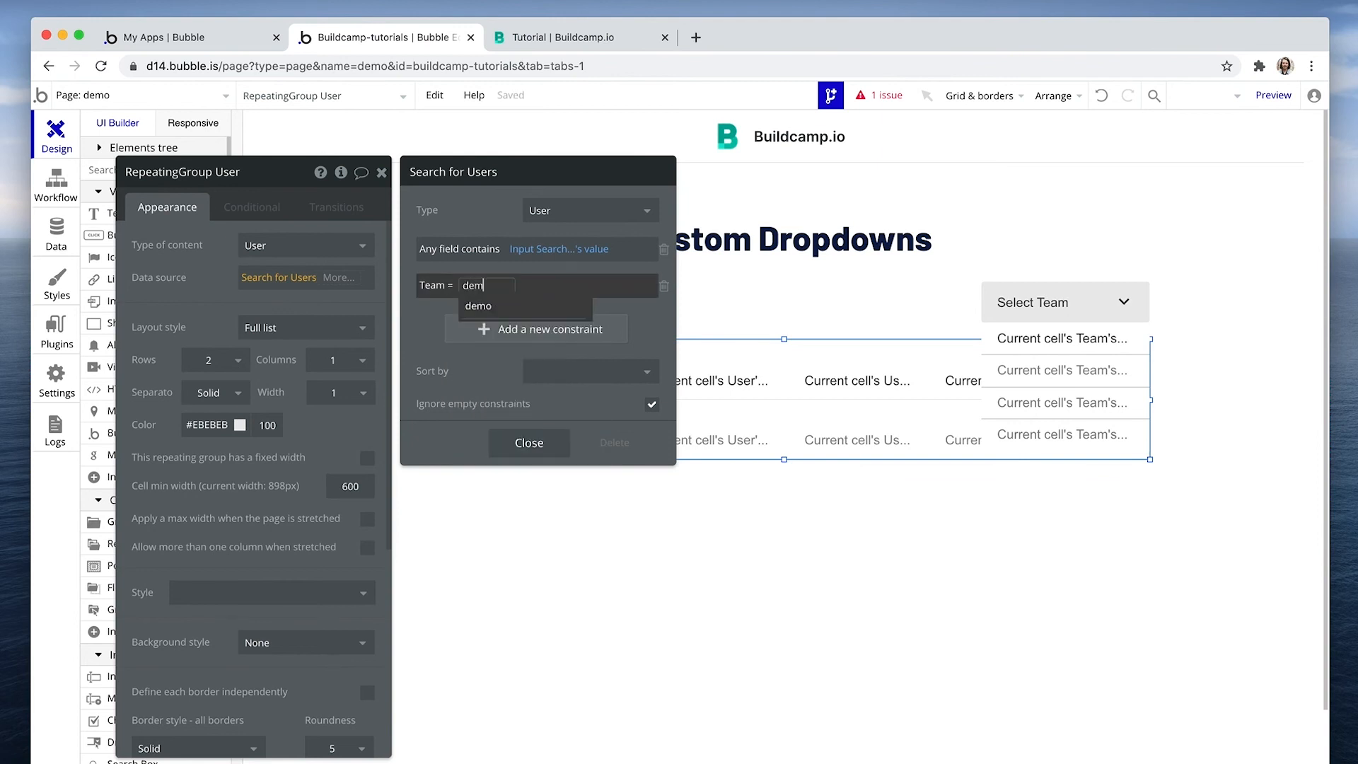
pyautogui.click(479, 307)
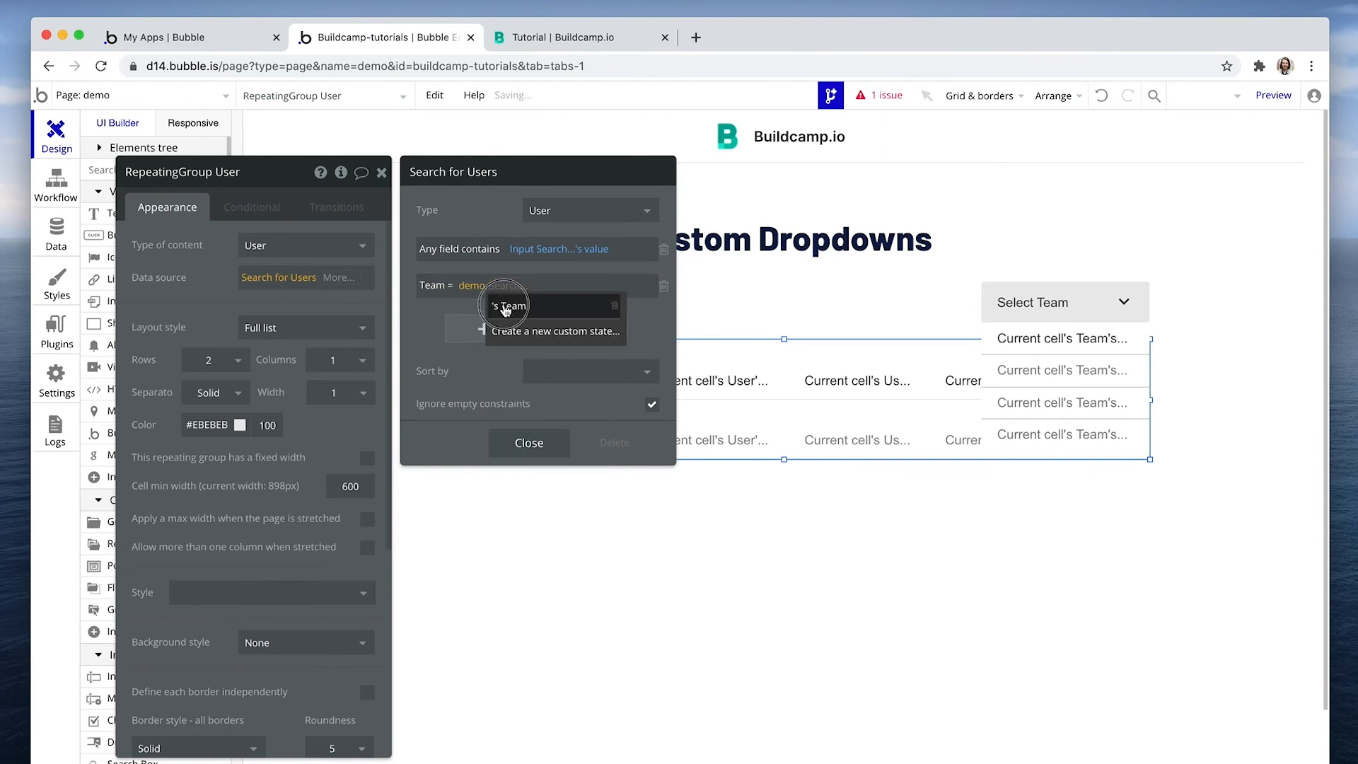
pyautogui.click(503, 304)
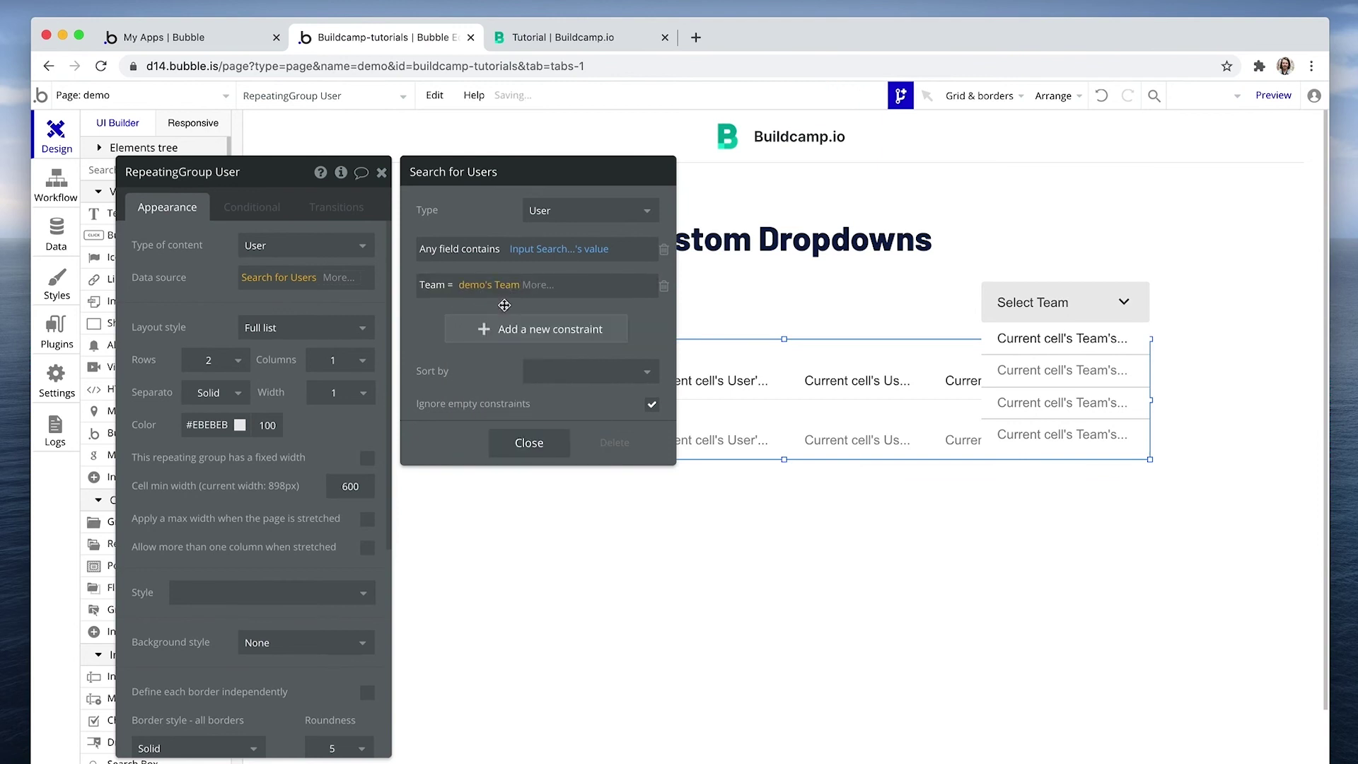
pyautogui.click(530, 443)
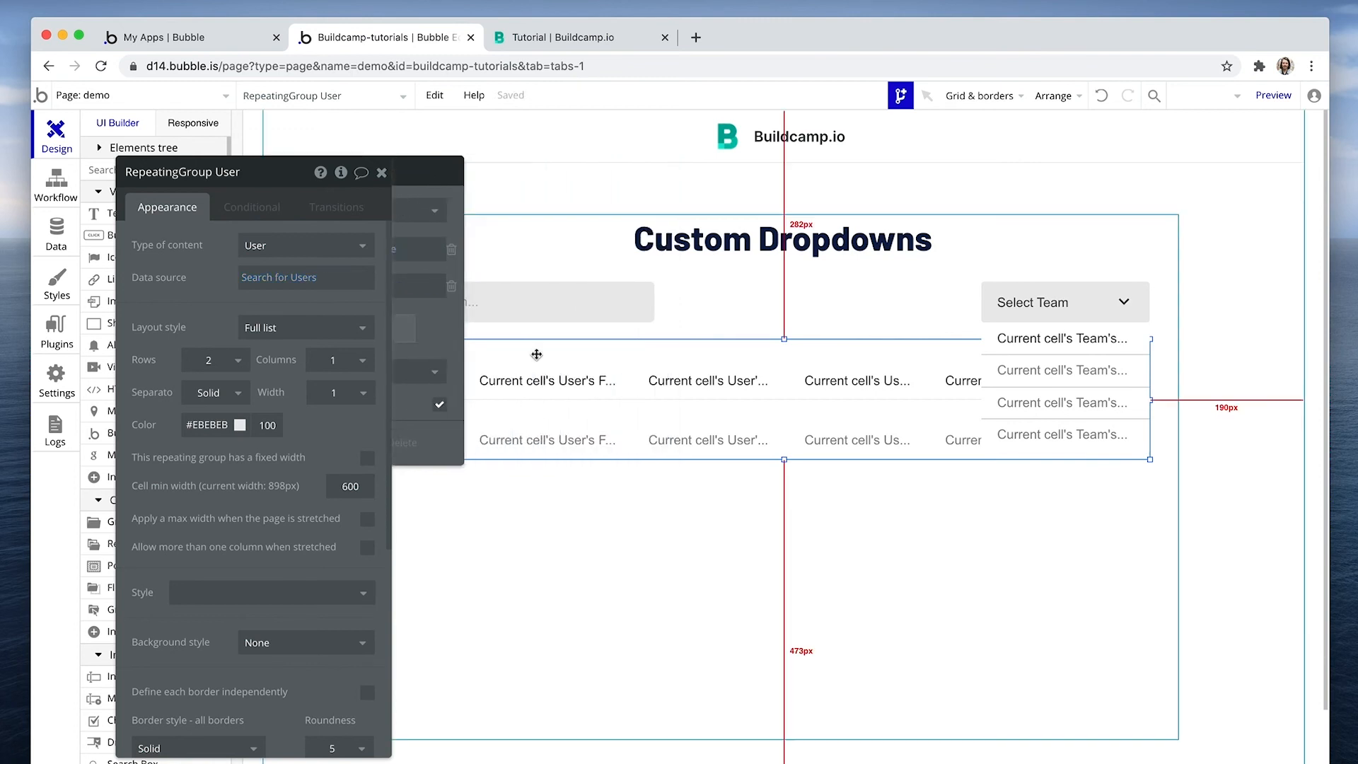
# Step: Reload the preview and pick Social Media then Marketing to see the user list filter by team
pyautogui.click(562, 37)
pyautogui.press('super+r')
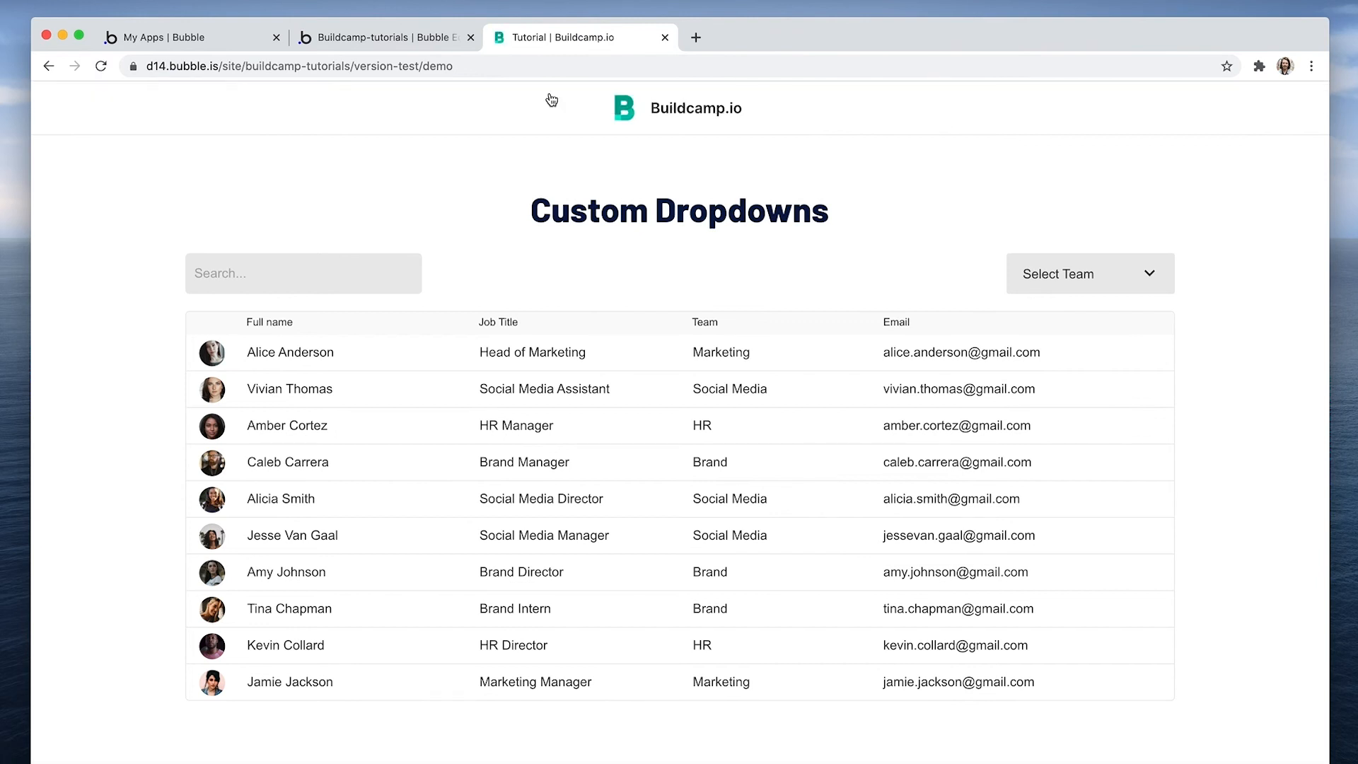
pyautogui.click(1065, 277)
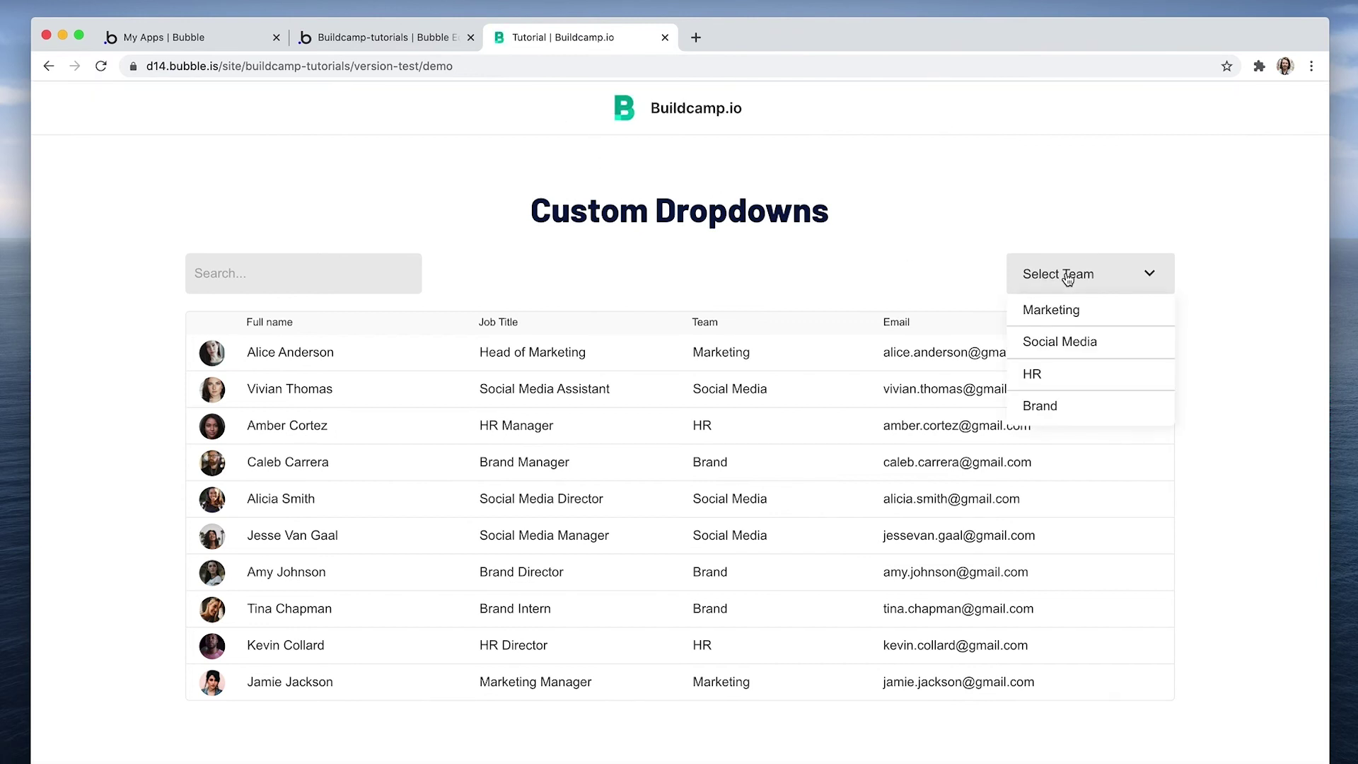
pyautogui.click(1051, 345)
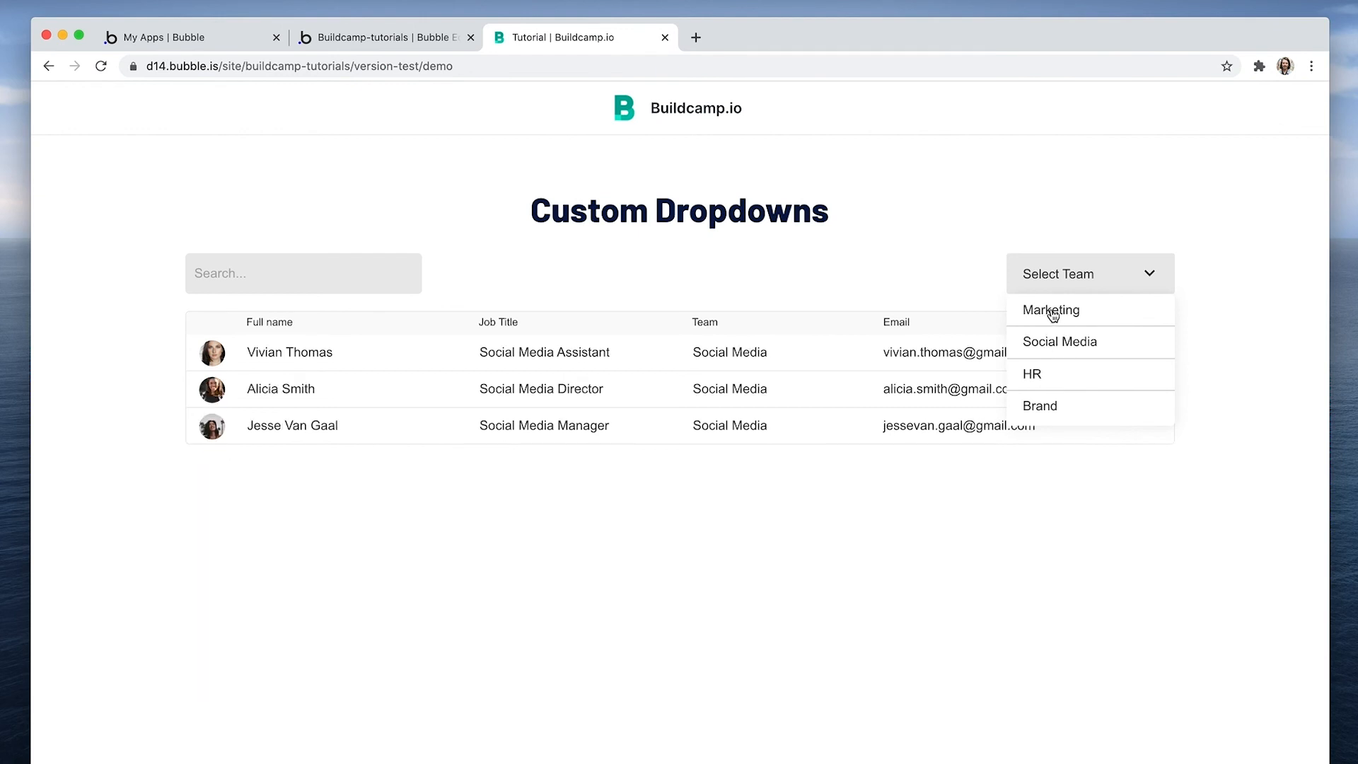
pyautogui.click(1052, 315)
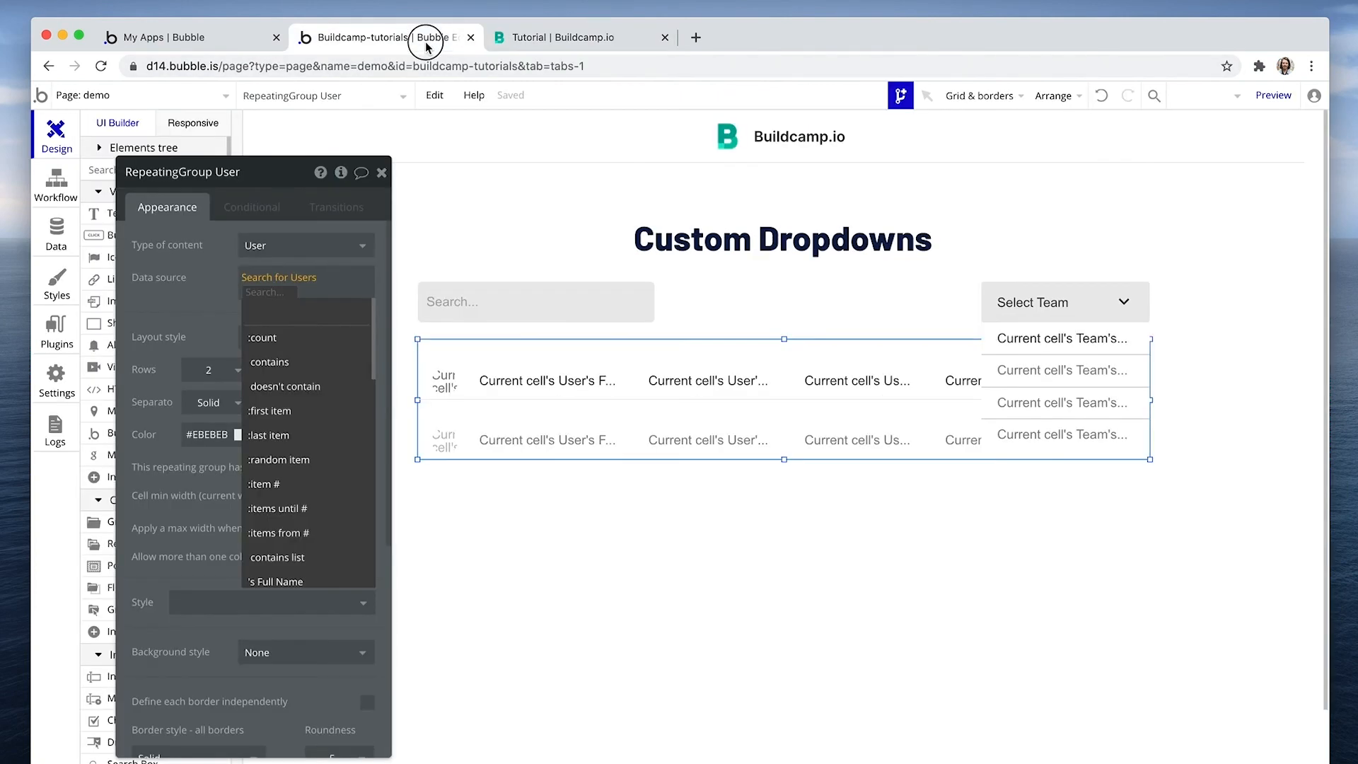
# Step: Add a condition to the Select Team heading: when demo's Team is not empty
pyautogui.click(1035, 305)
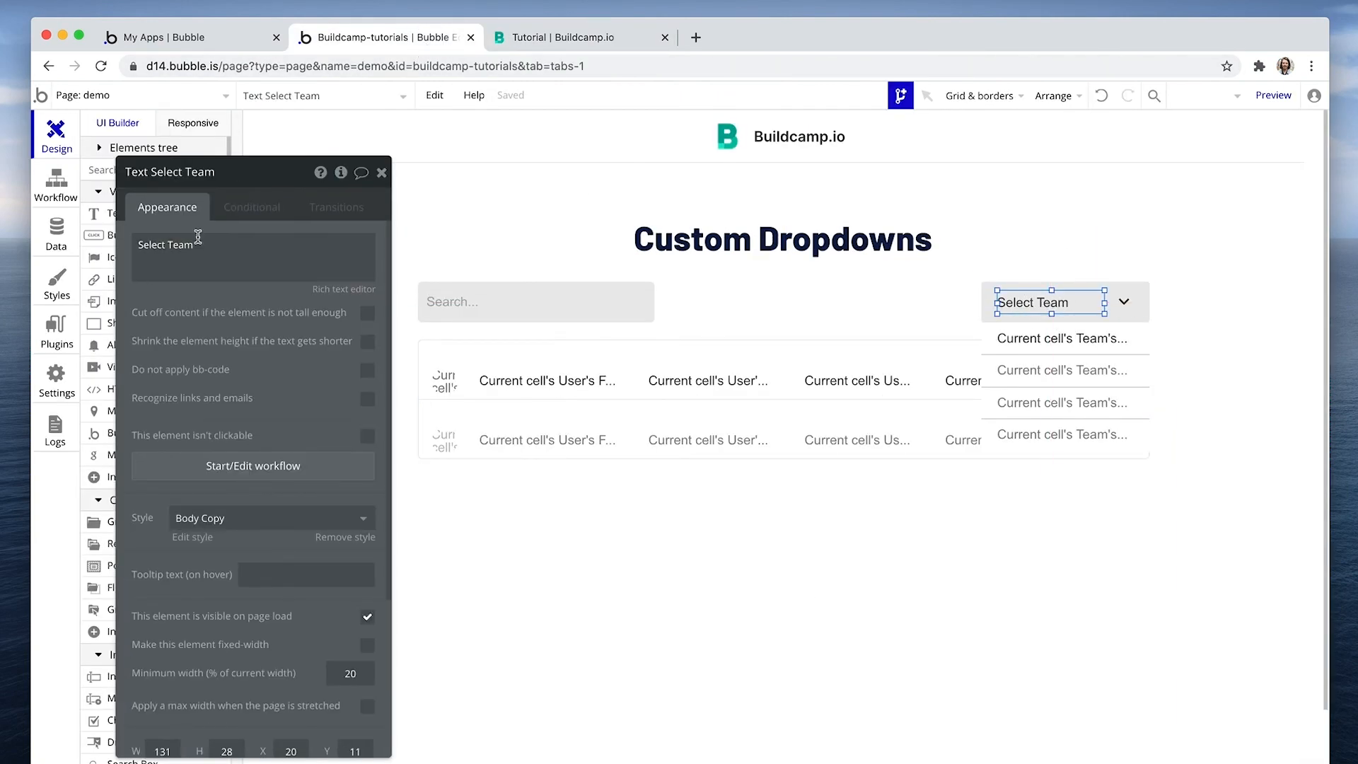
pyautogui.click(170, 245)
pyautogui.click(252, 206)
pyautogui.click(280, 246)
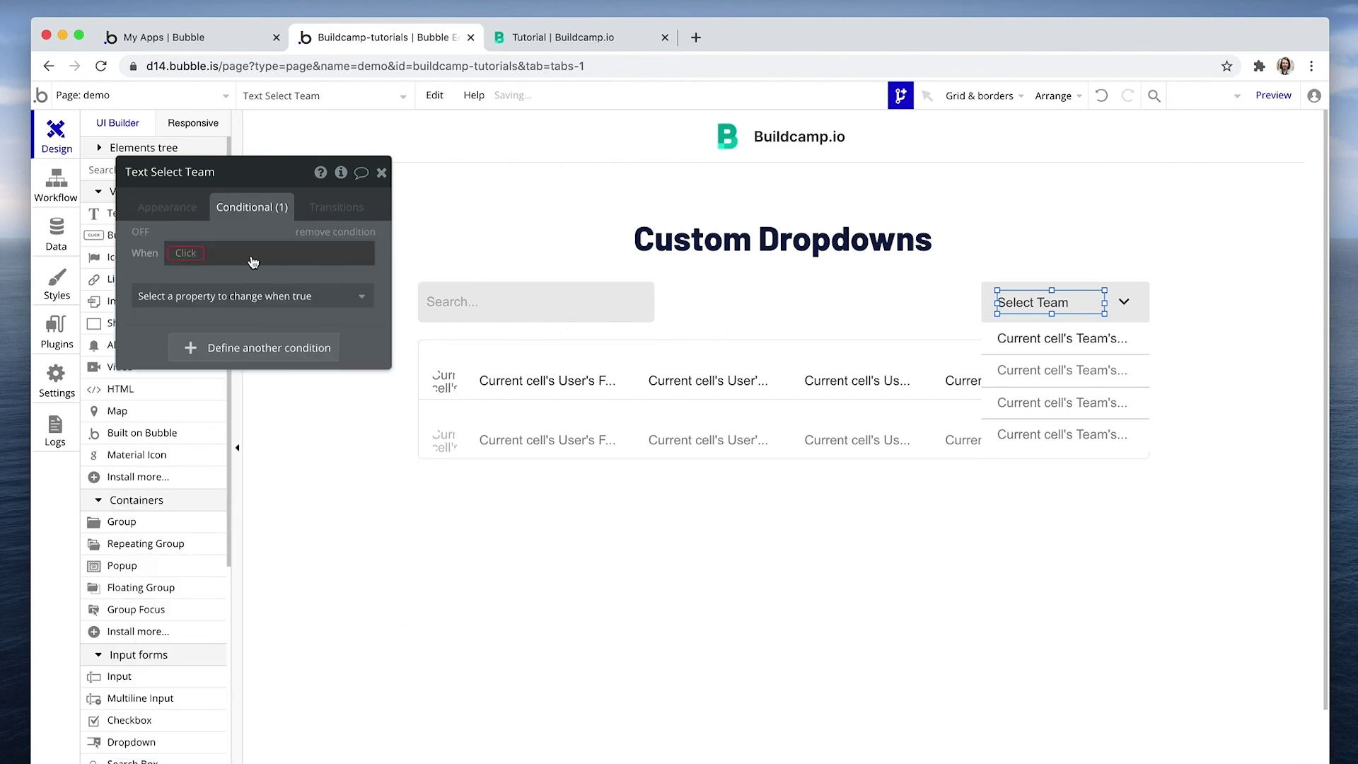
pyautogui.click(179, 257)
pyautogui.write('demo')
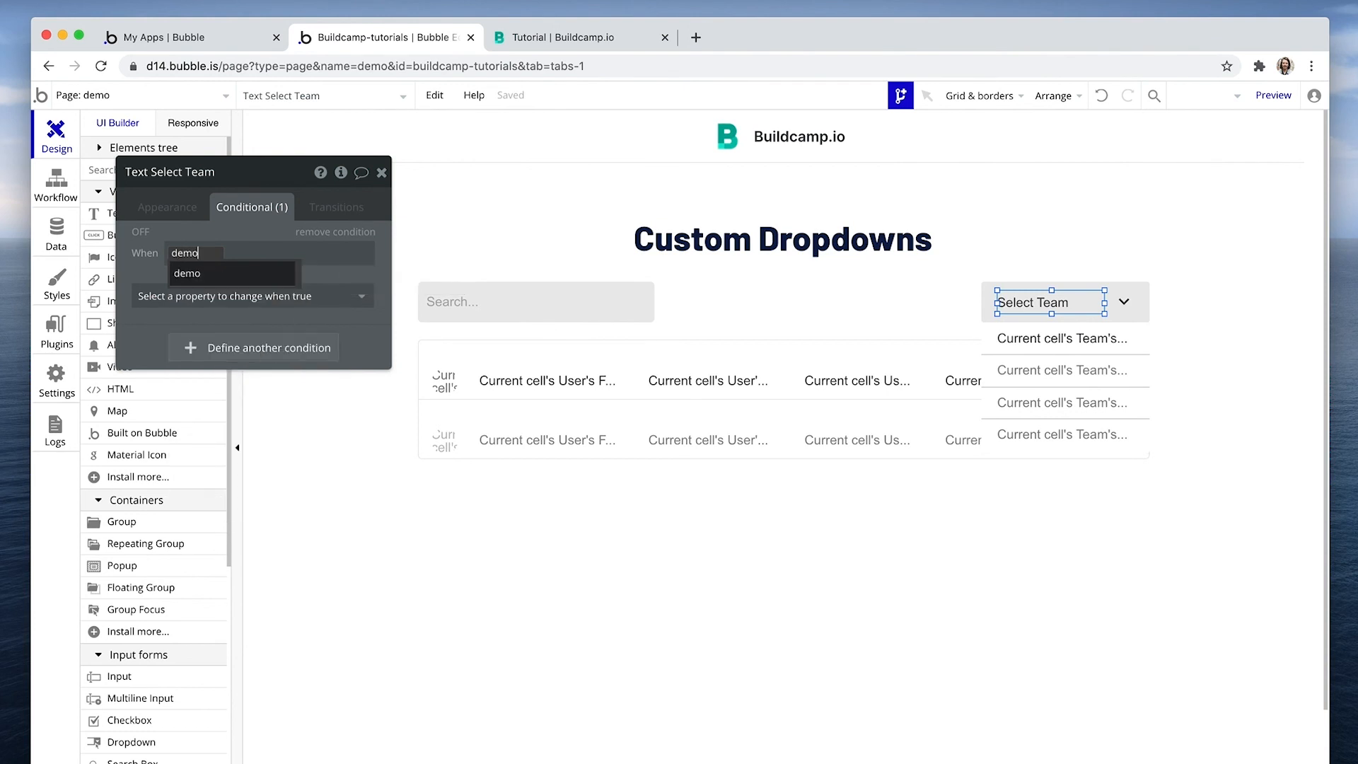
pyautogui.click(187, 272)
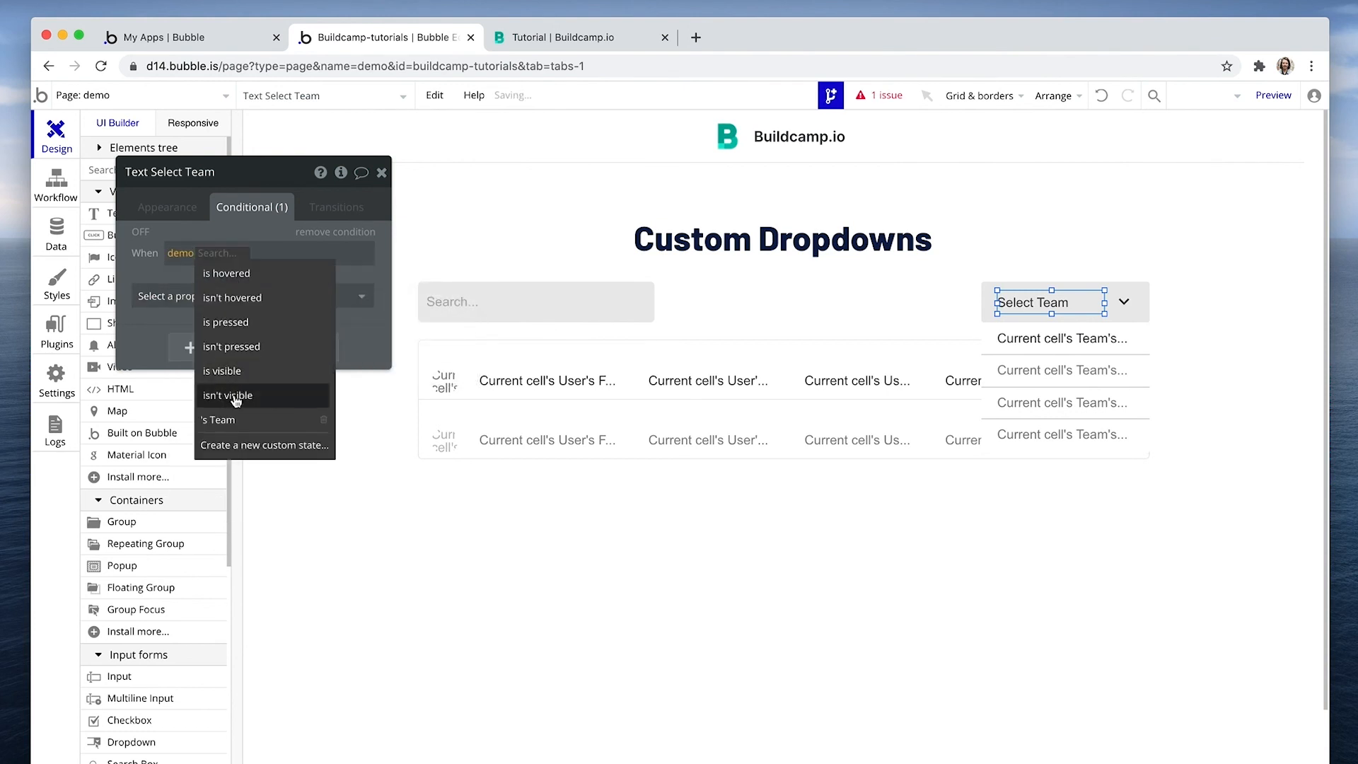
pyautogui.click(220, 418)
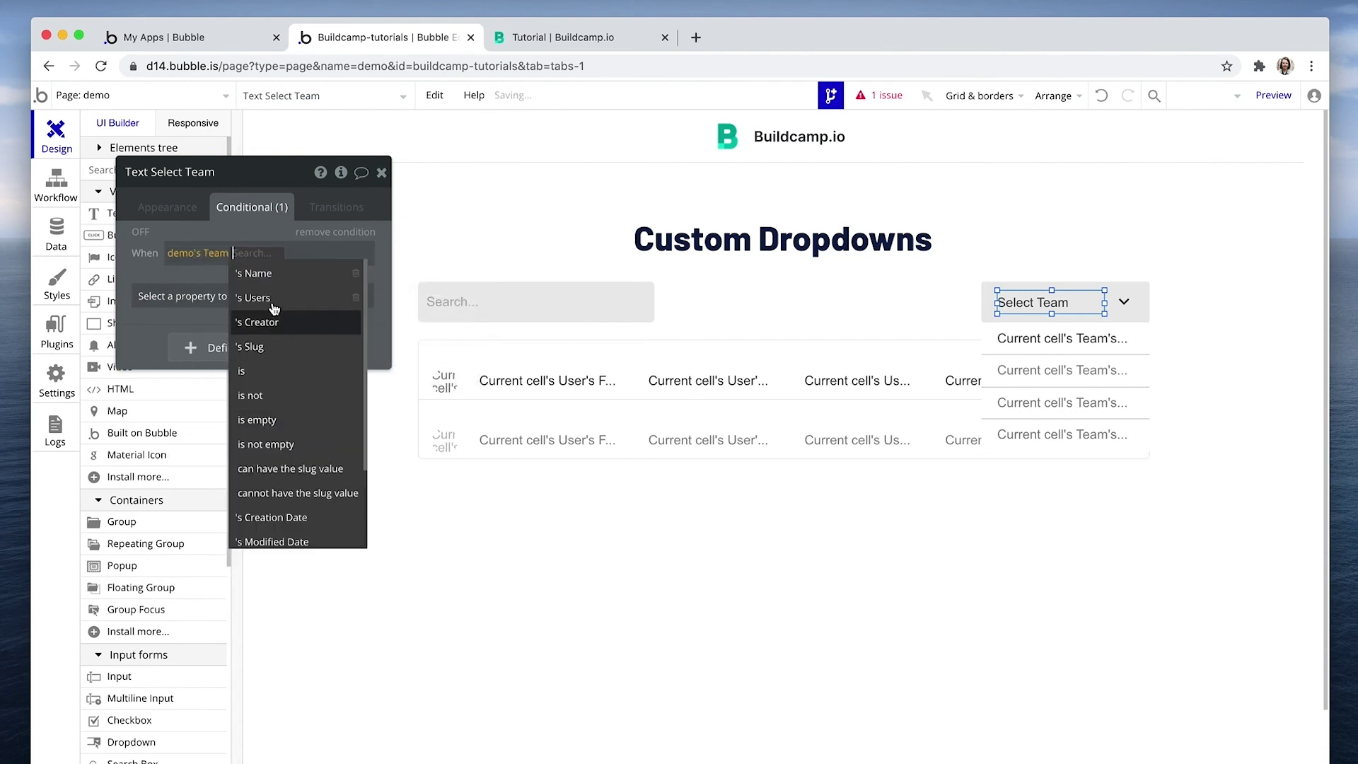
pyautogui.click(270, 446)
# Step: Under that condition, replace the heading text with dynamic demo's Team's Name
pyautogui.click(239, 297)
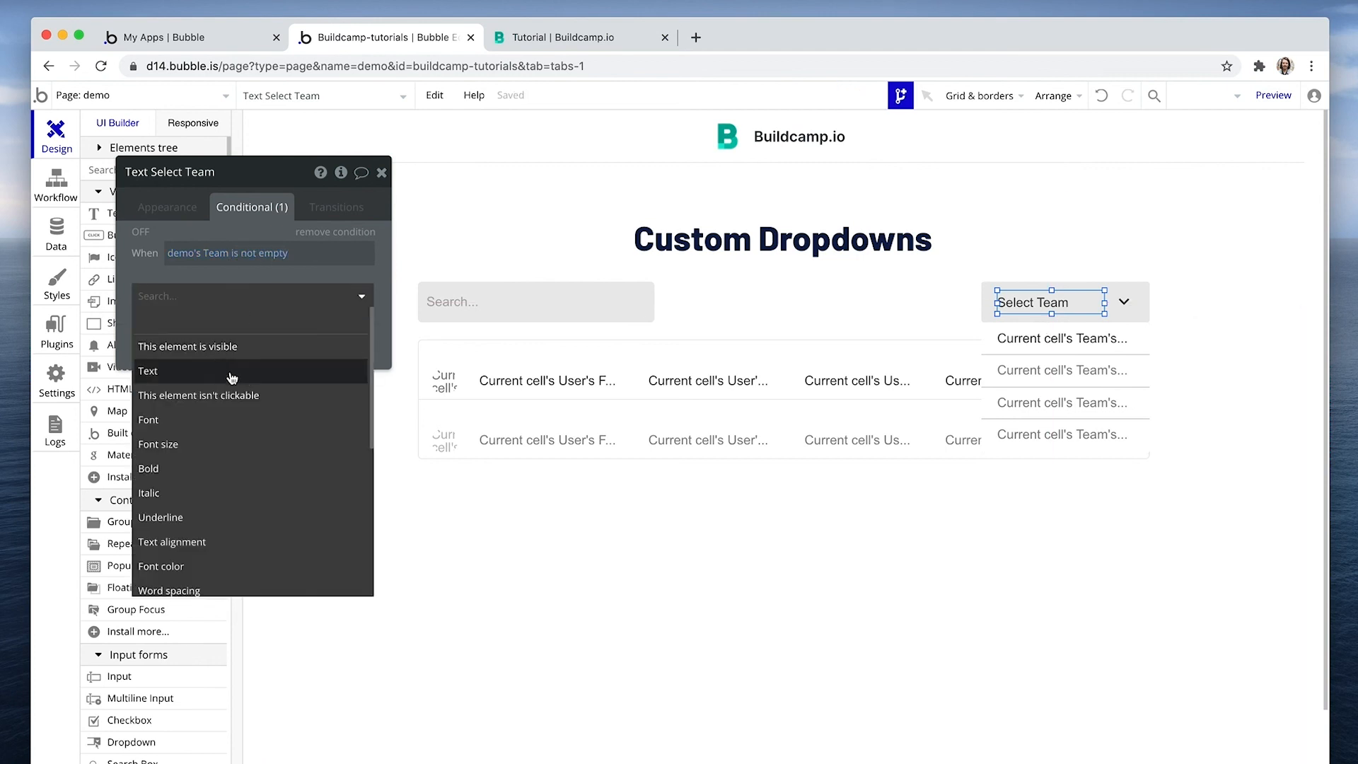
pyautogui.click(231, 374)
pyautogui.doubleClick(167, 309)
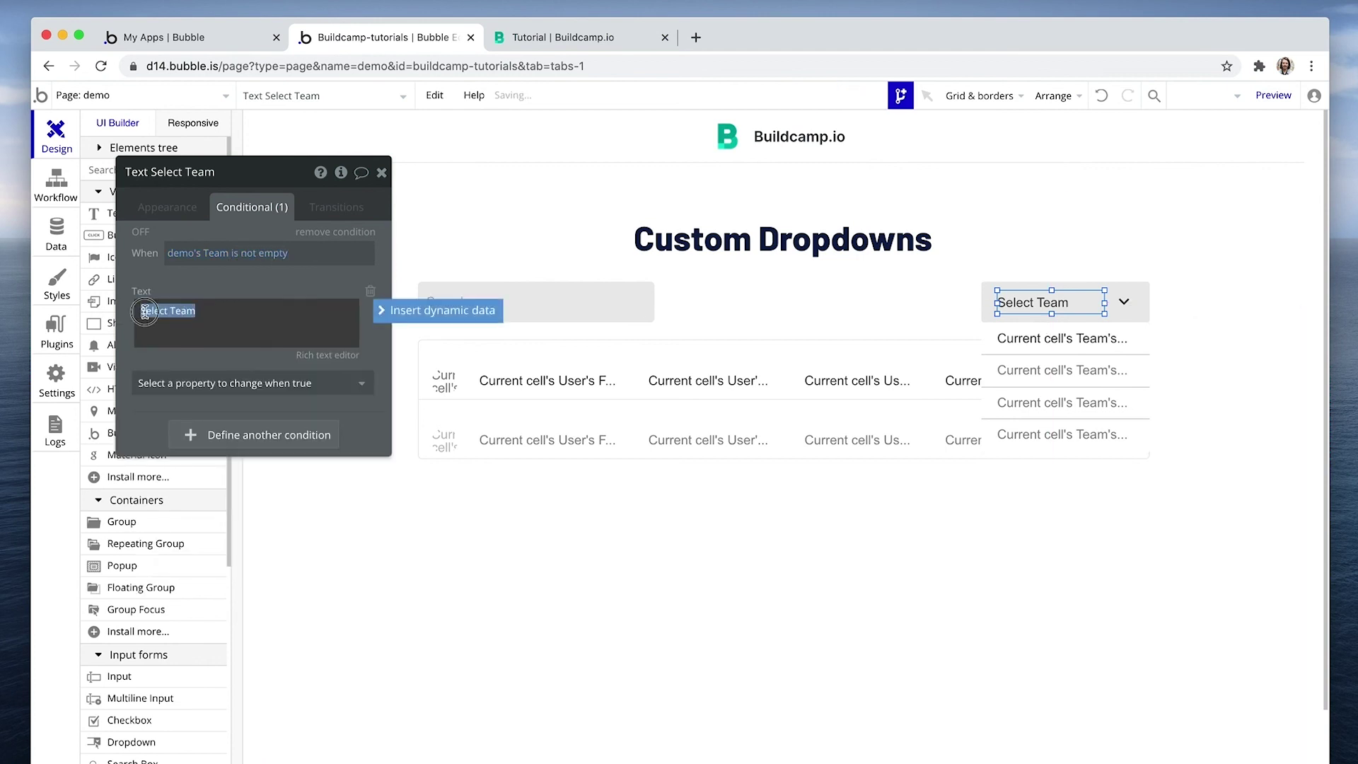
pyautogui.click(403, 318)
pyautogui.write('de')
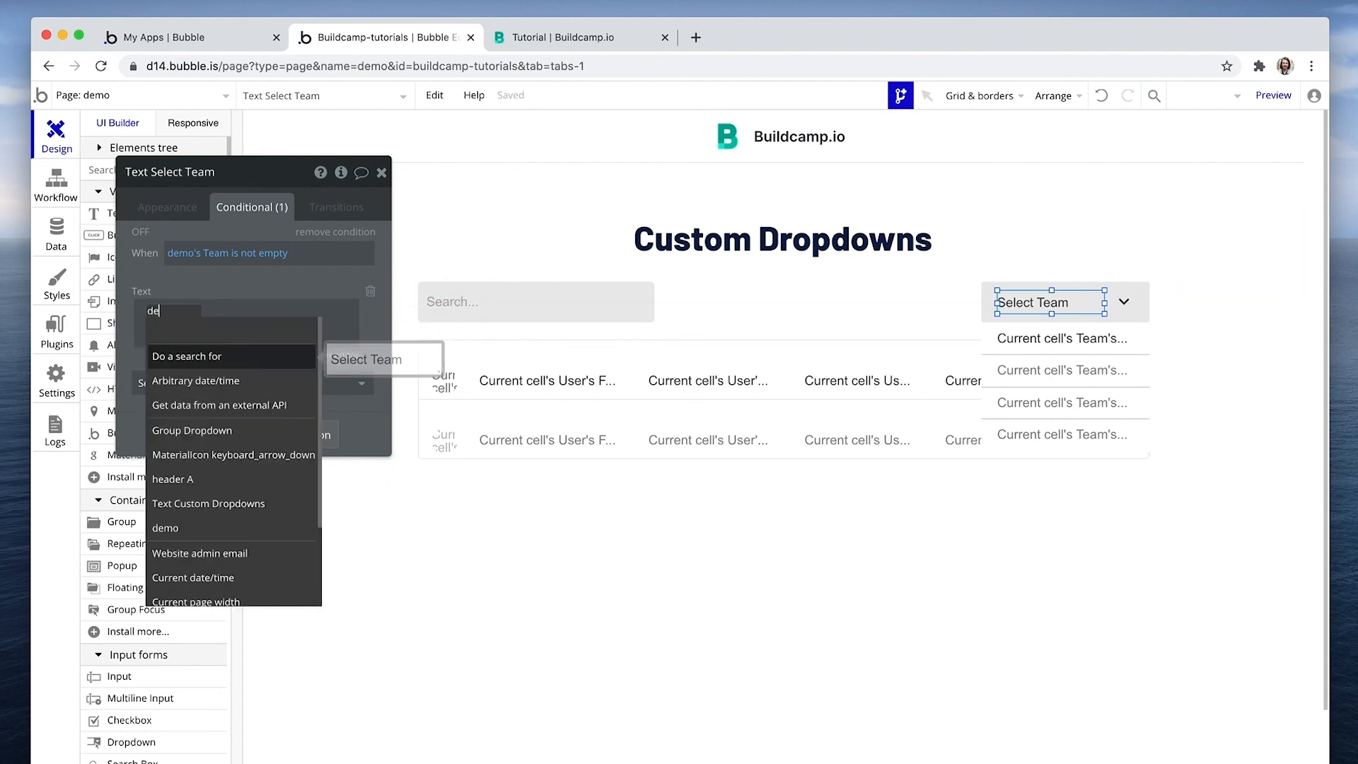
pyautogui.write('mo')
pyautogui.click(164, 415)
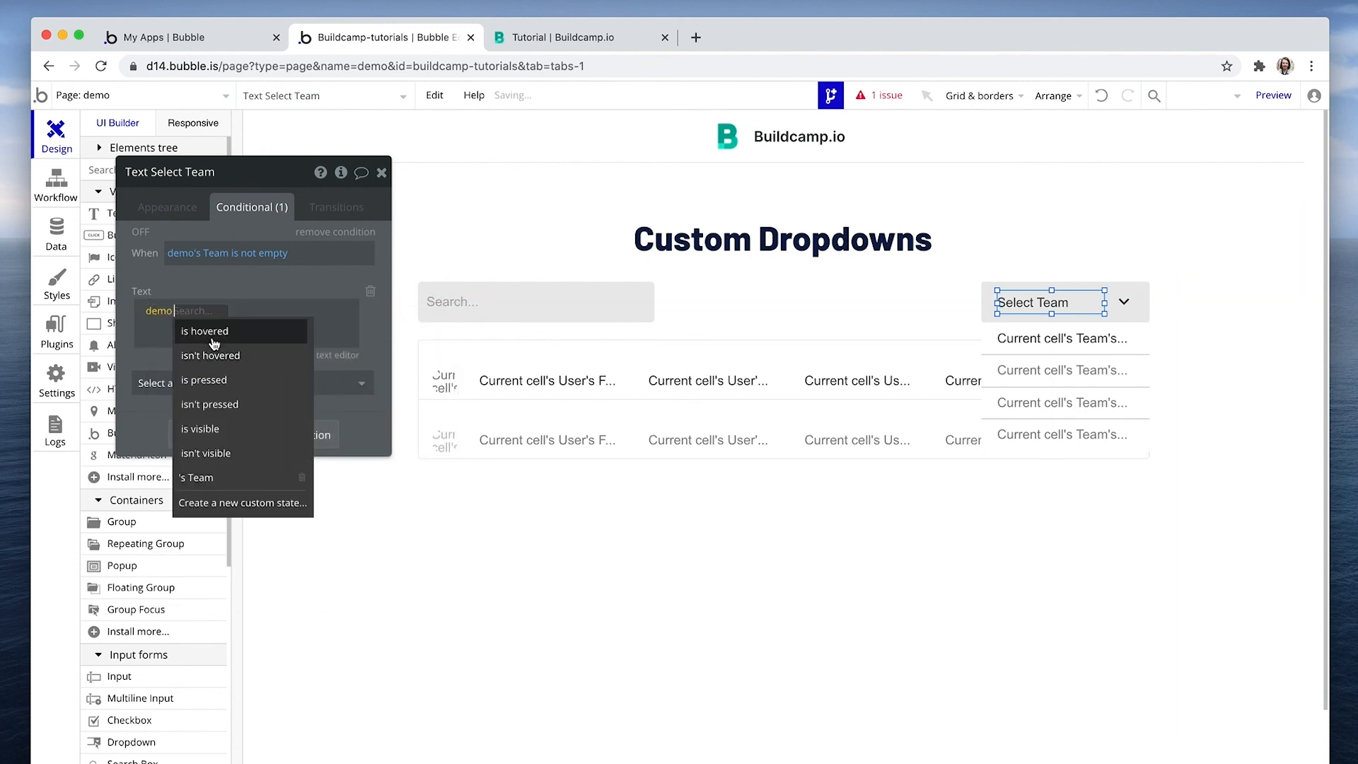
pyautogui.click(196, 477)
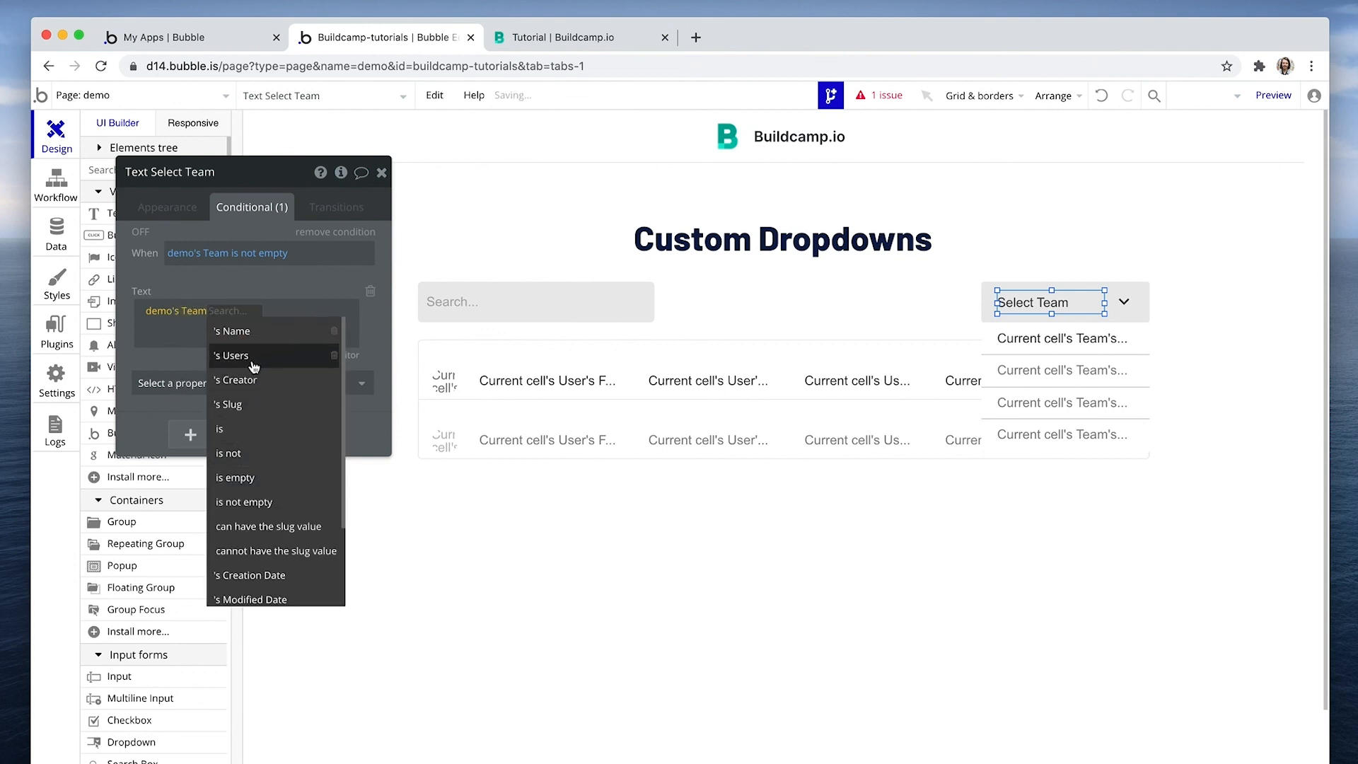
pyautogui.click(234, 331)
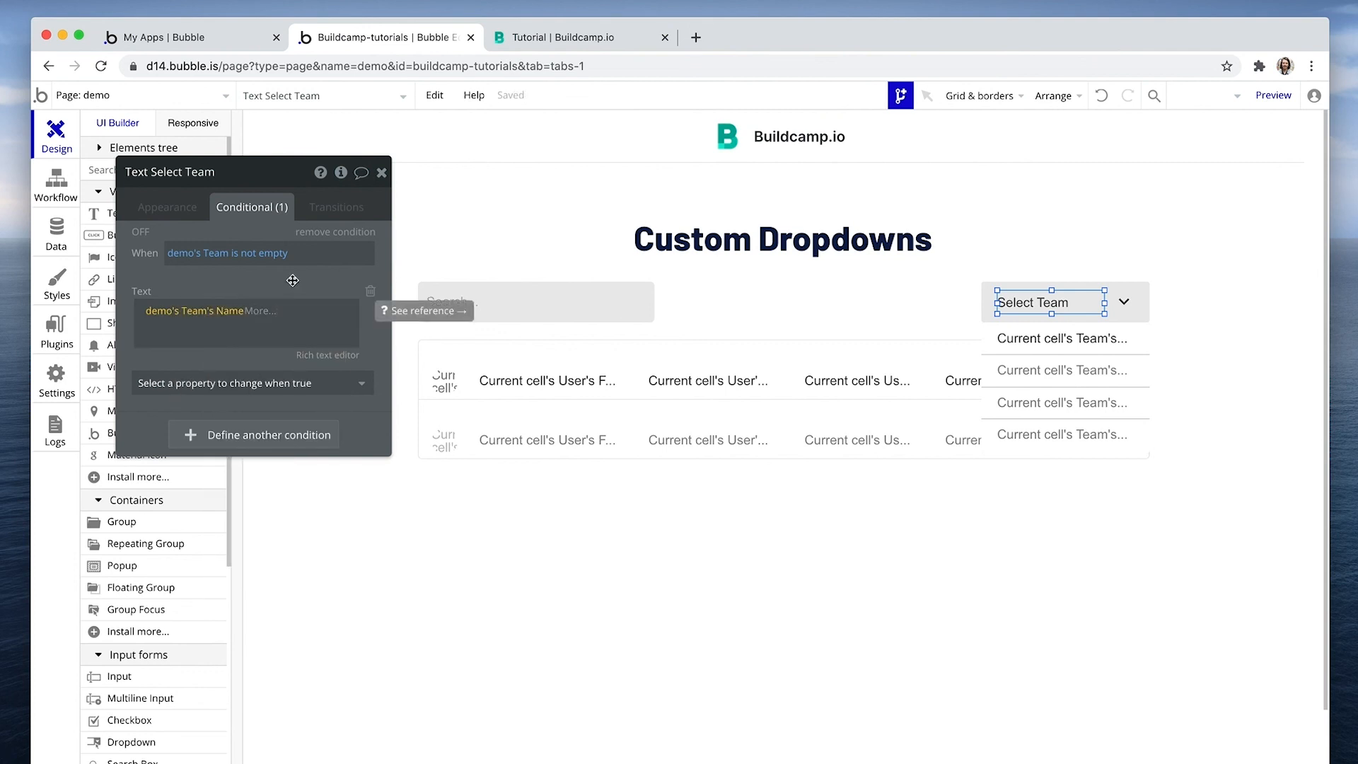
pyautogui.click(1062, 338)
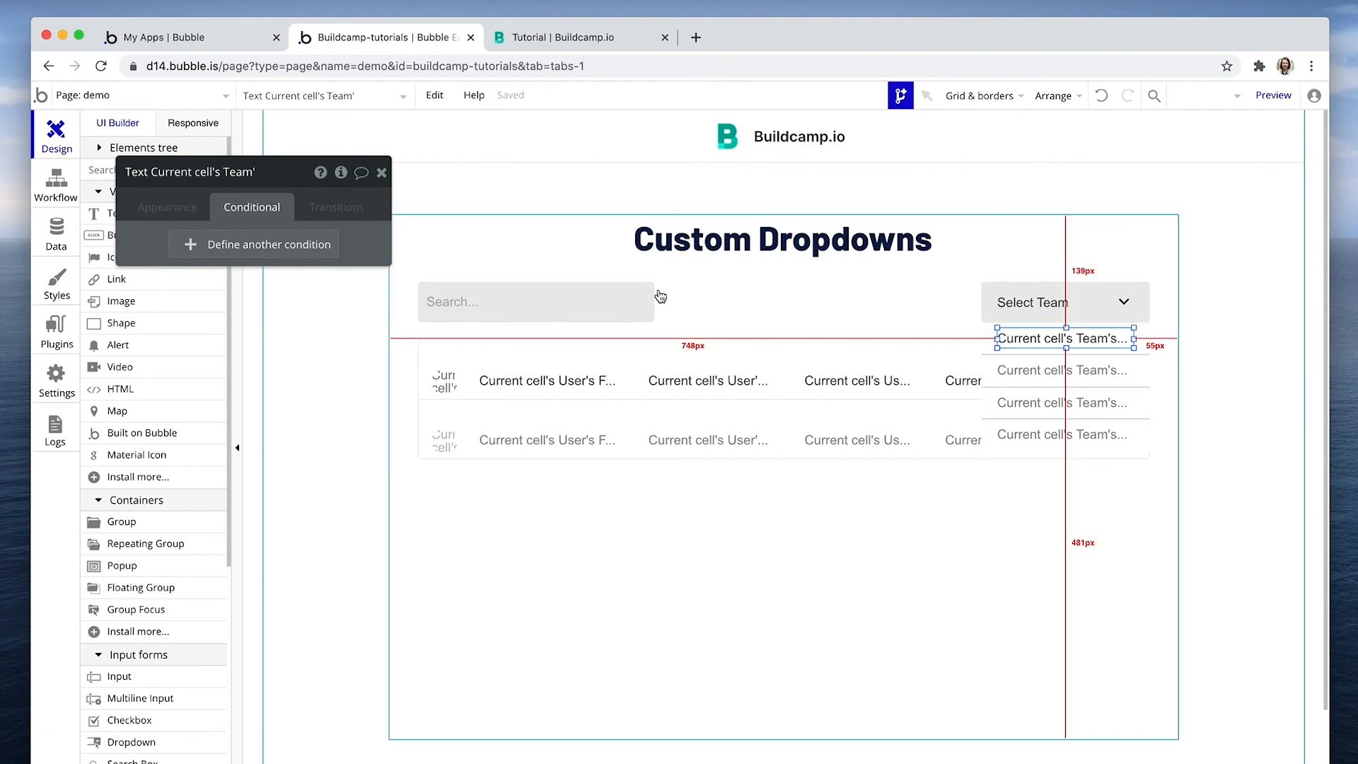
pyautogui.click(179, 213)
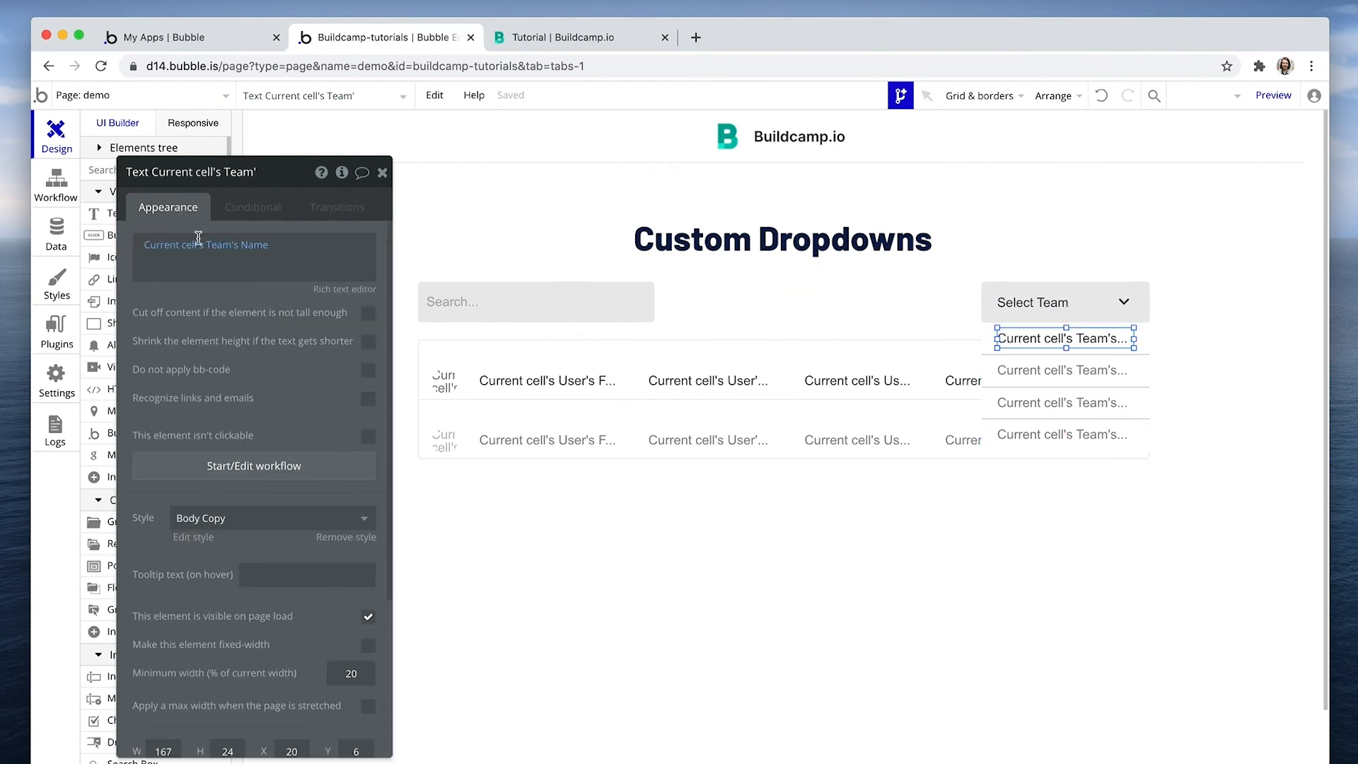
# Step: Add a Hide GroupFocus A action to the team option's click workflow
pyautogui.click(254, 464)
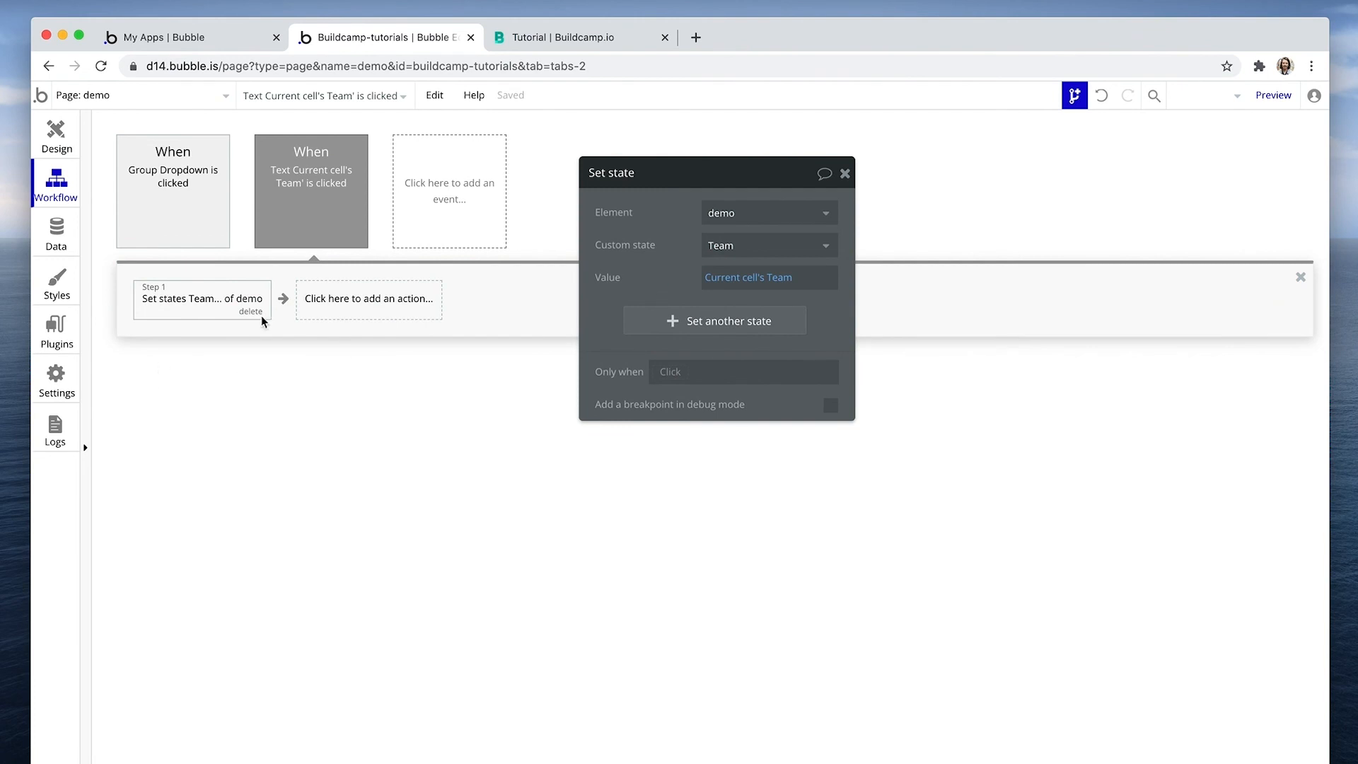
pyautogui.click(342, 314)
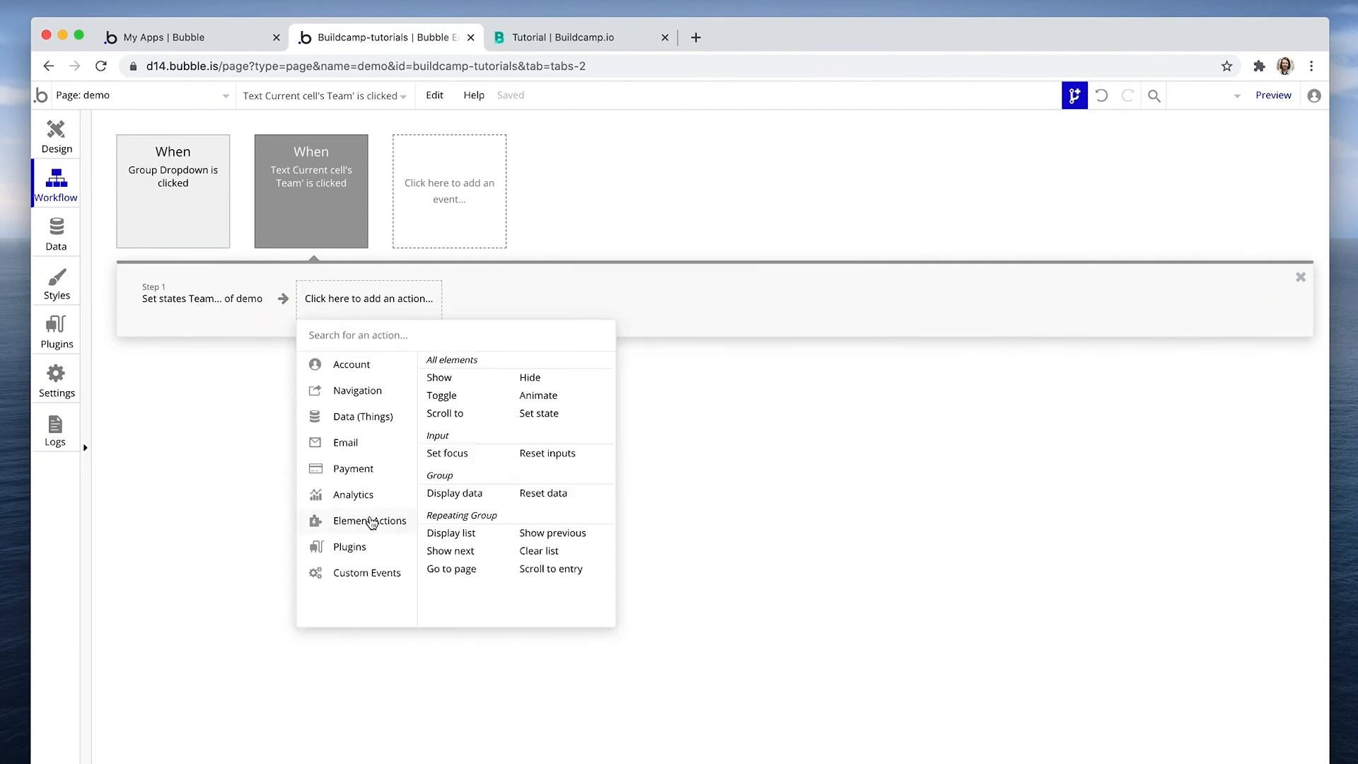
pyautogui.click(530, 377)
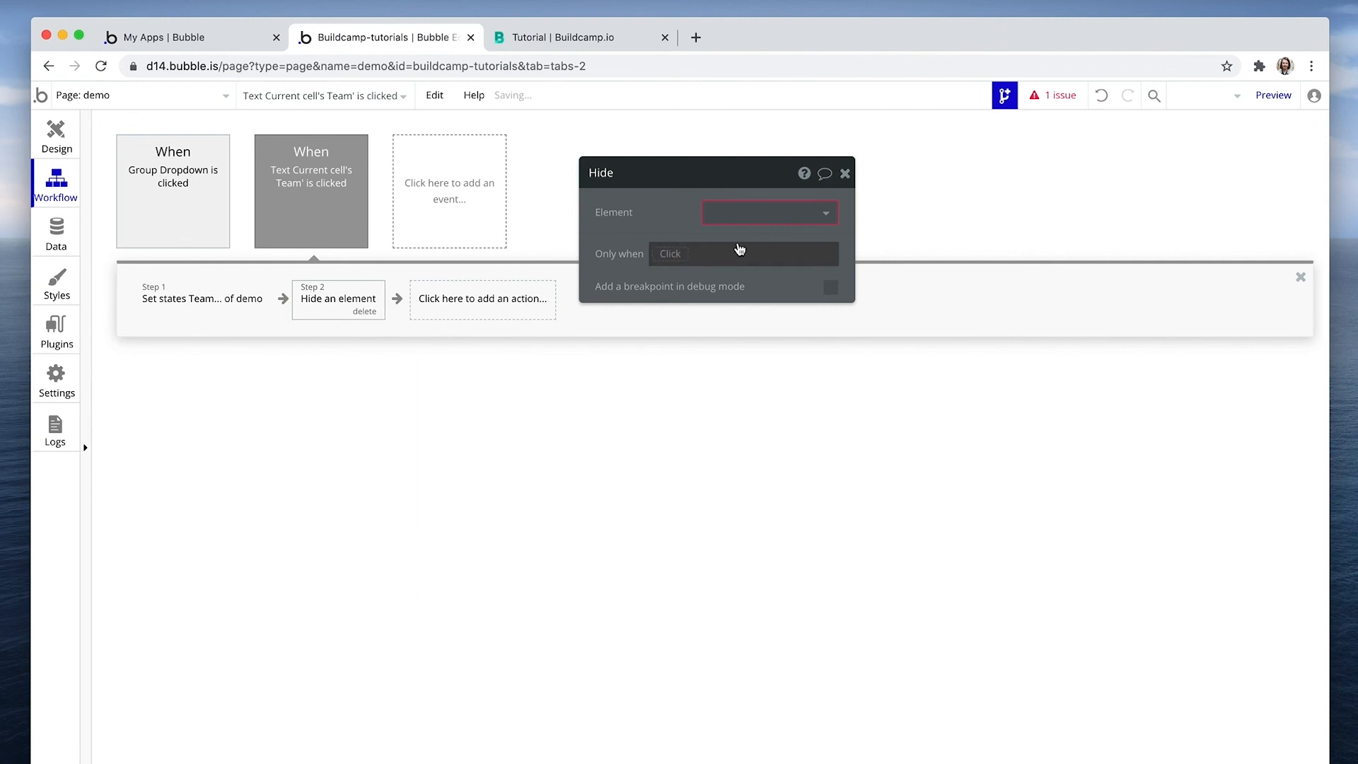
pyautogui.click(736, 214)
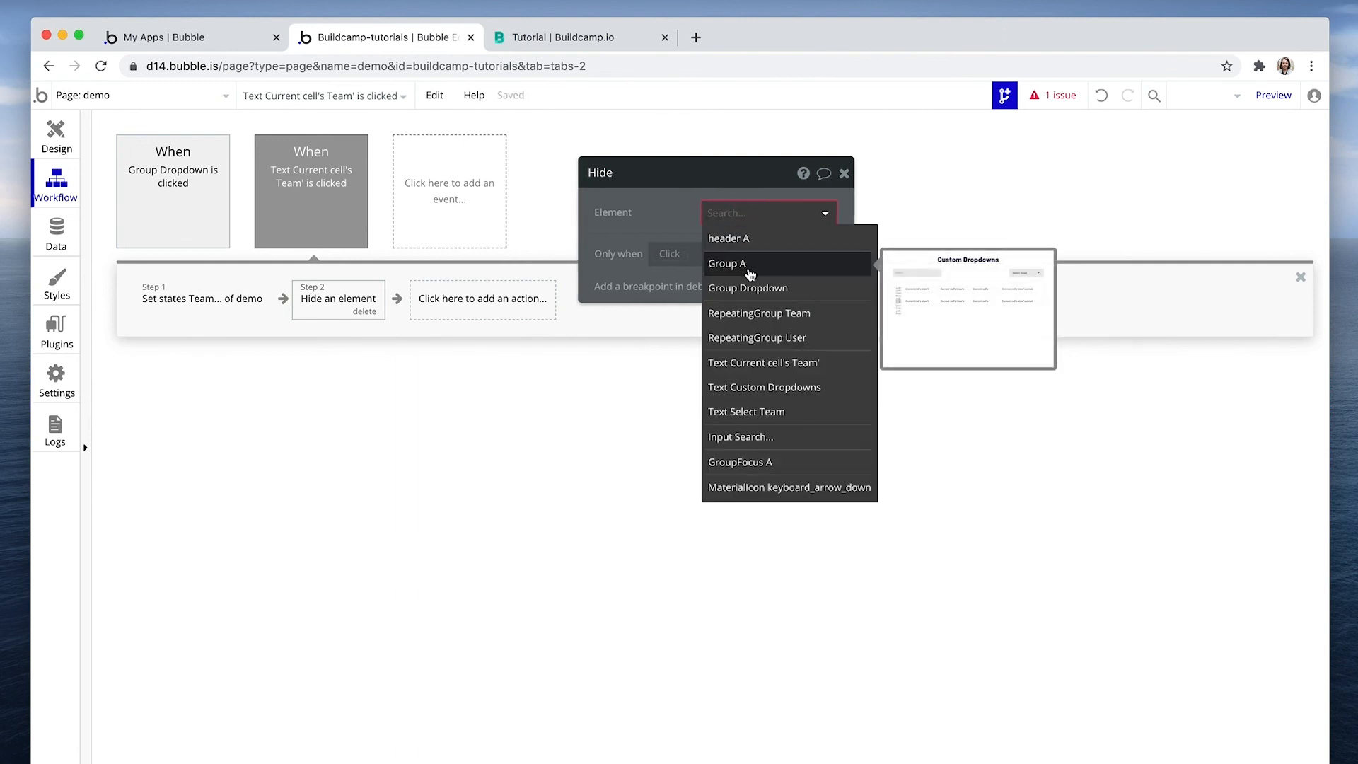
pyautogui.write('group')
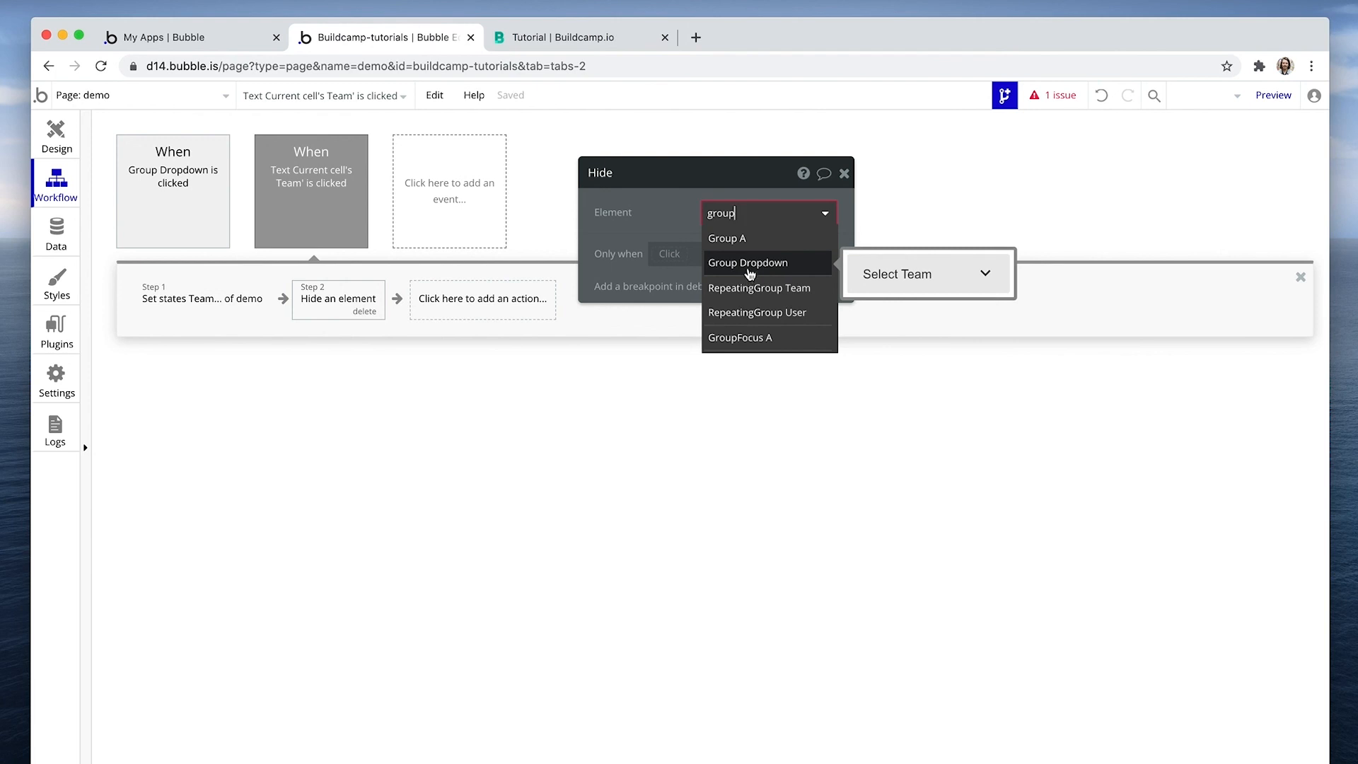
pyautogui.click(739, 337)
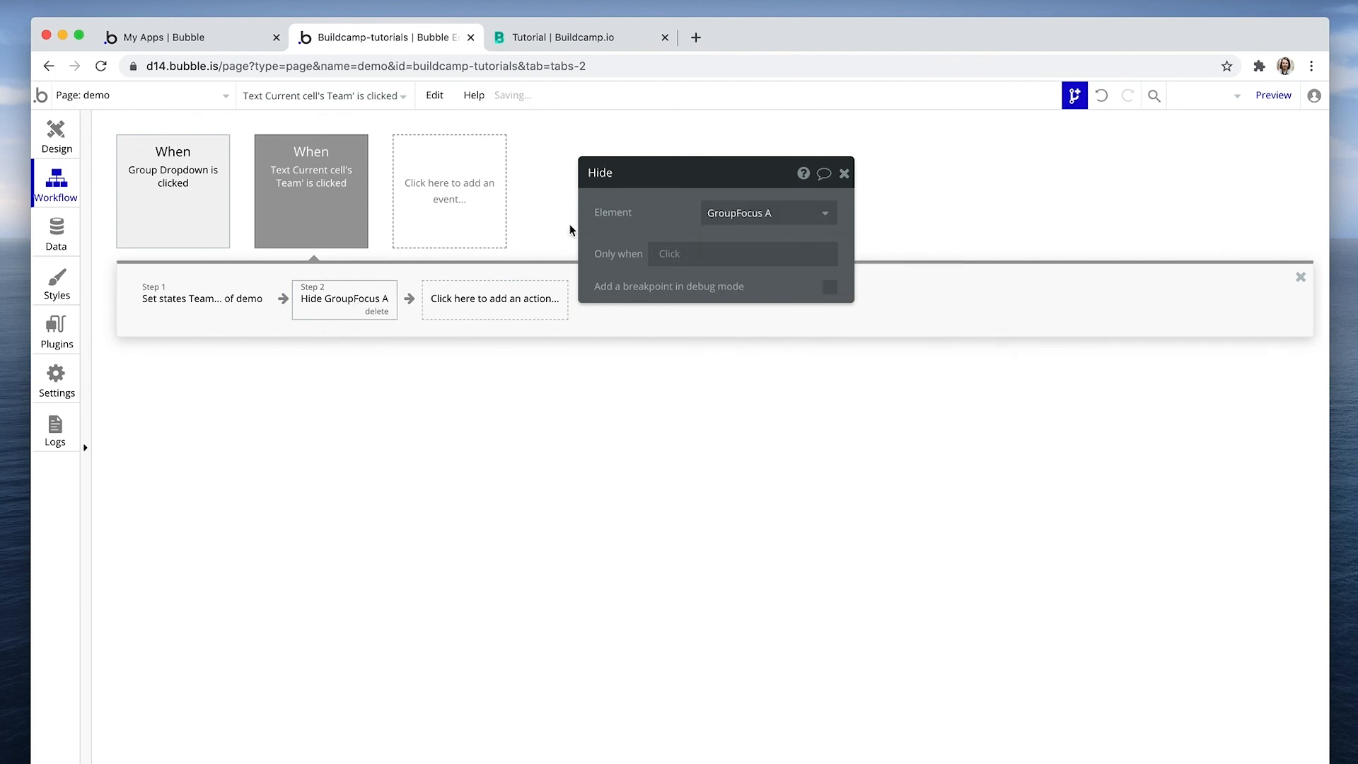
# Step: Bring up and refresh the live preview of the demo page
pyautogui.click(531, 37)
pyautogui.click(525, 102)
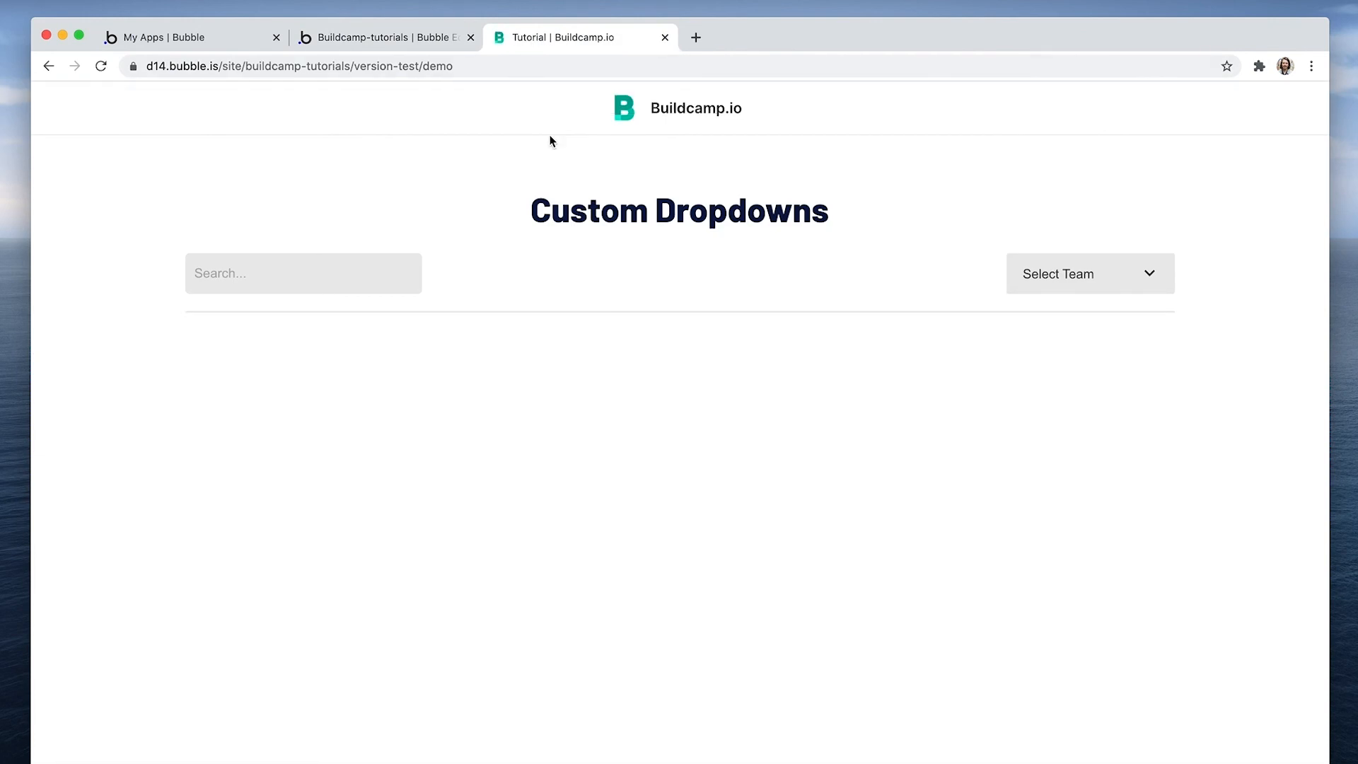
# Step: In preview, filter users by Marketing, then by HR, confirming the label updates
pyautogui.click(1074, 274)
pyautogui.click(1062, 311)
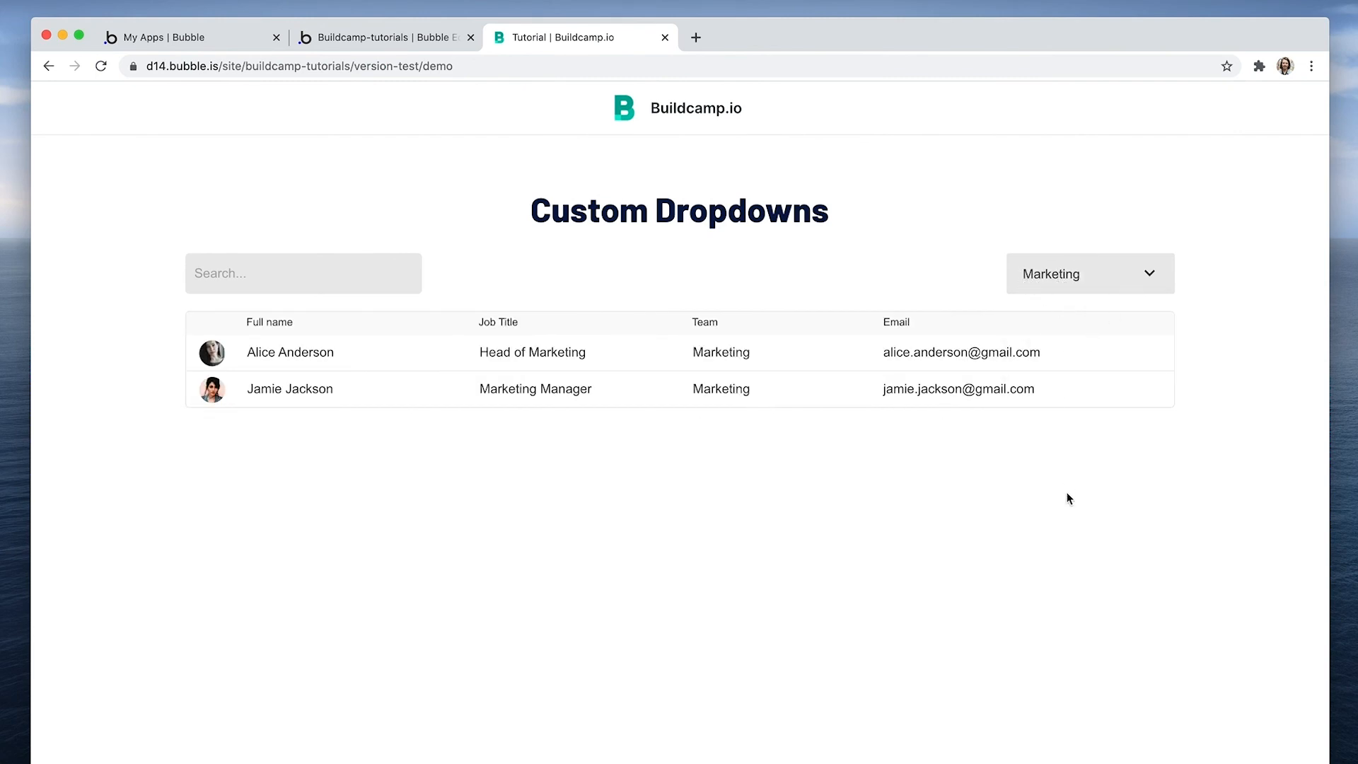
pyautogui.click(1091, 281)
pyautogui.click(1031, 374)
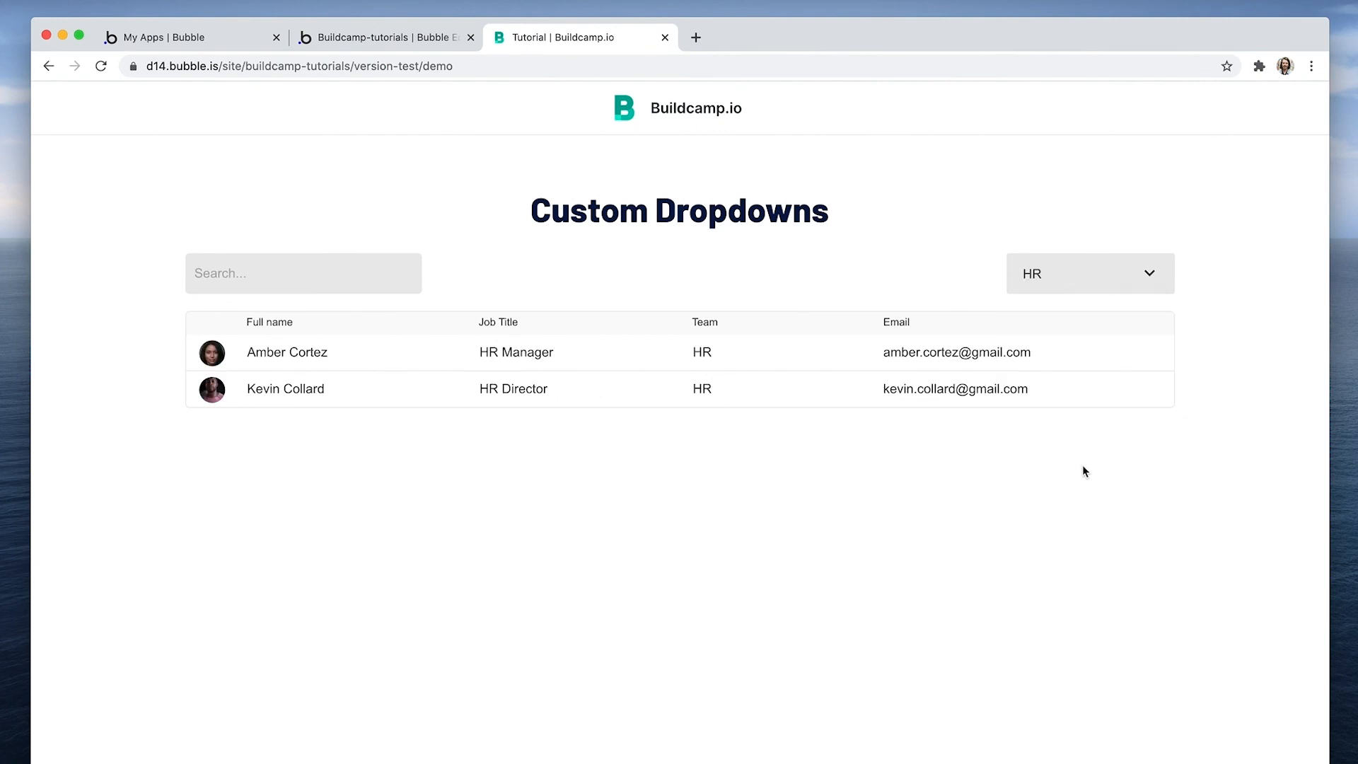